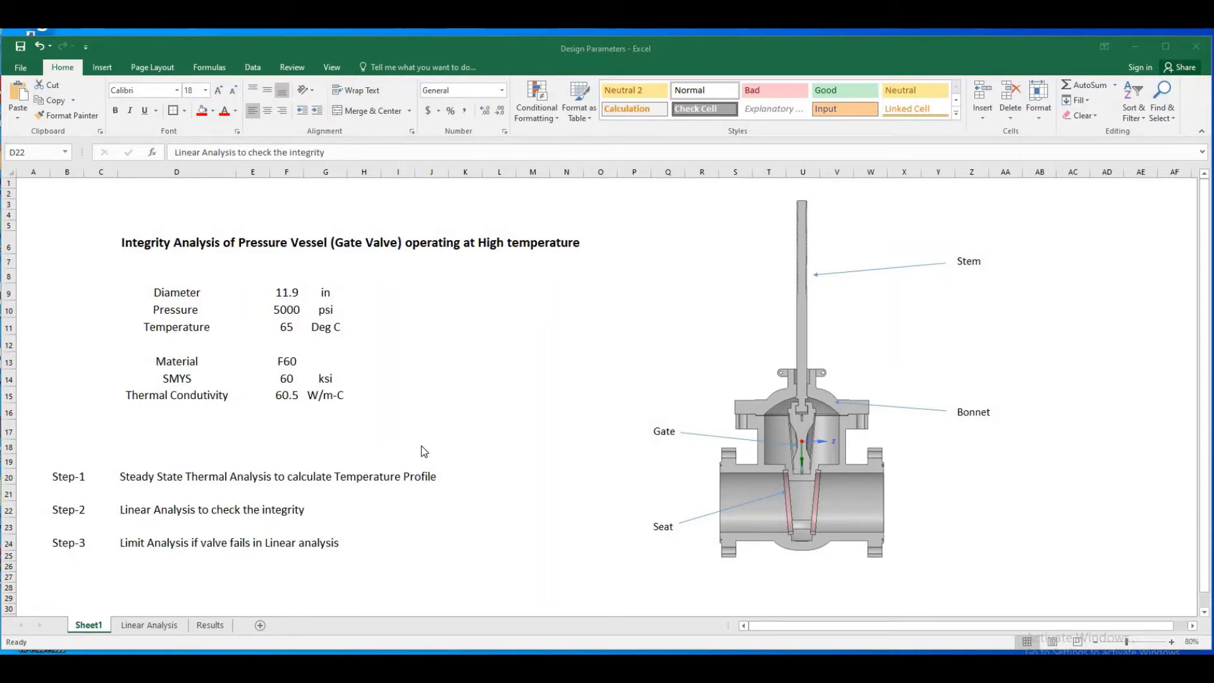
Step: Open the Linear Analysis sheet and inspect the formulas for Pressure End Force 1 and Pressure End Force 2
key(ctrl+Page_Down)
click(825, 557)
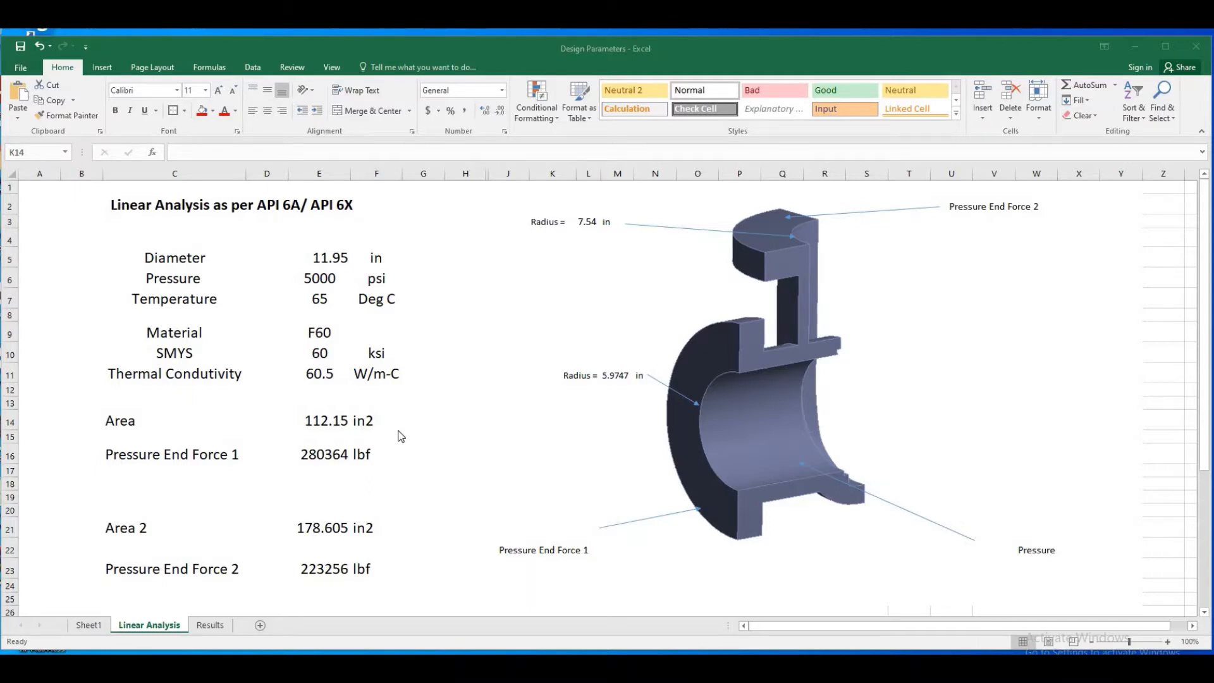
click(323, 430)
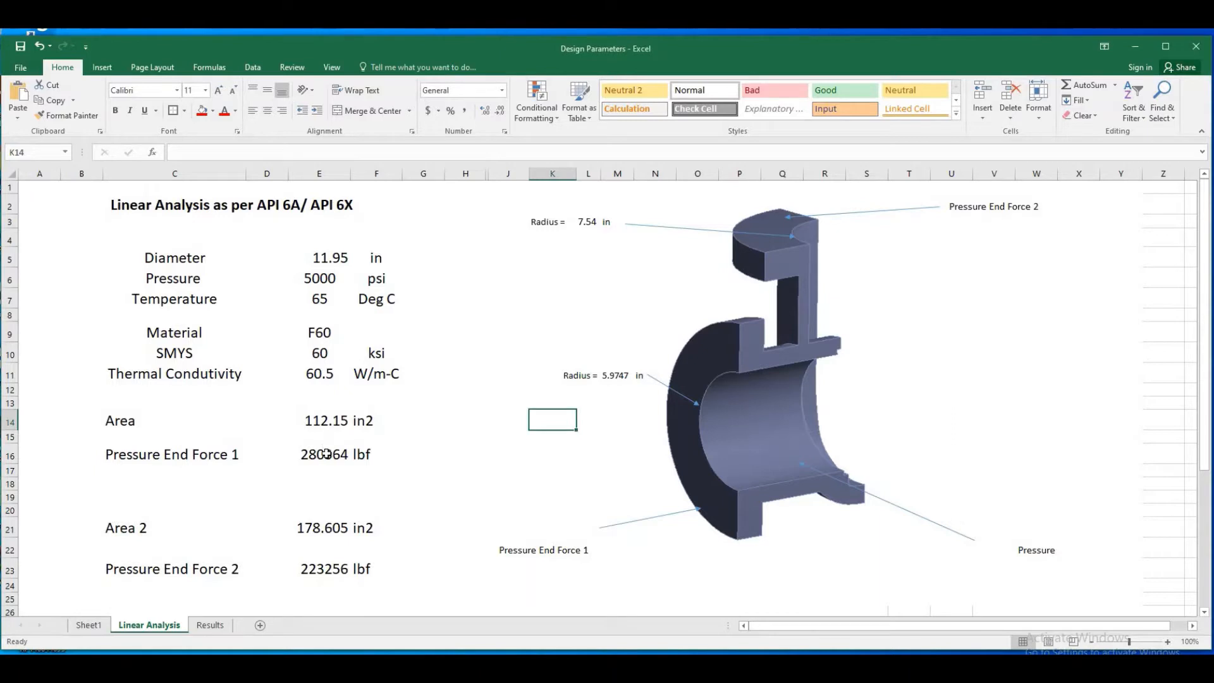
click(326, 453)
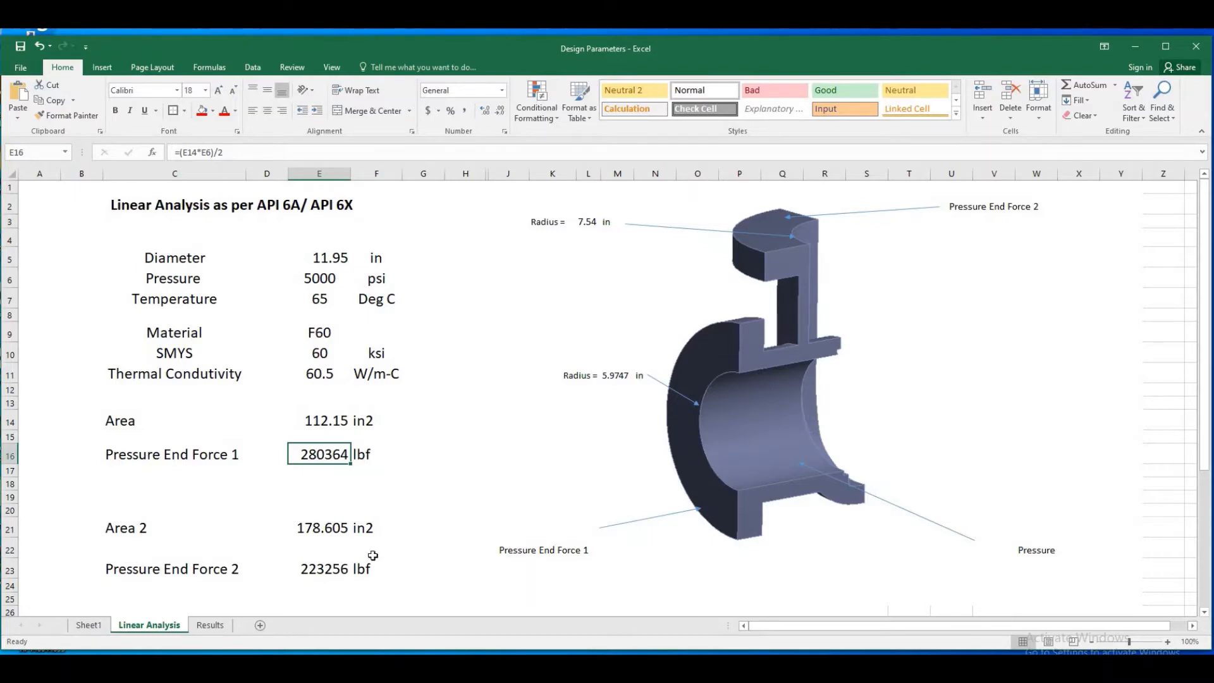
click(338, 569)
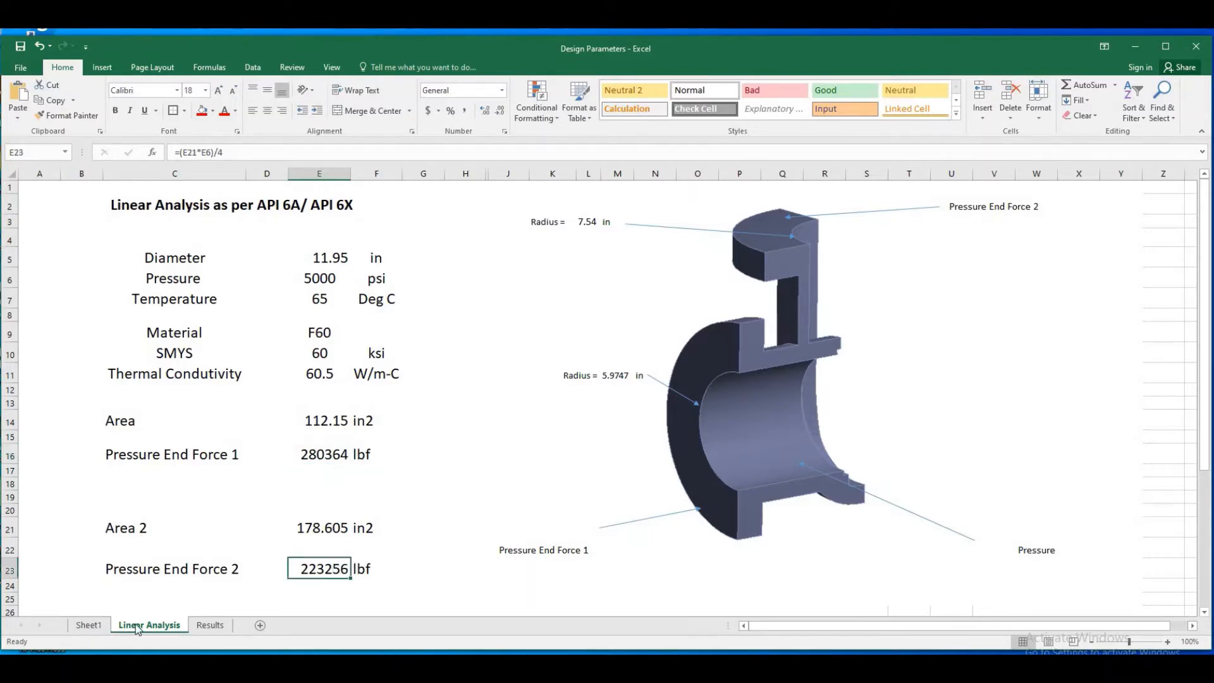
Step: Switch to Workbench and transfer the Solution of steady-state thermal system G to a new Static Structural system
key(alt+Tab)
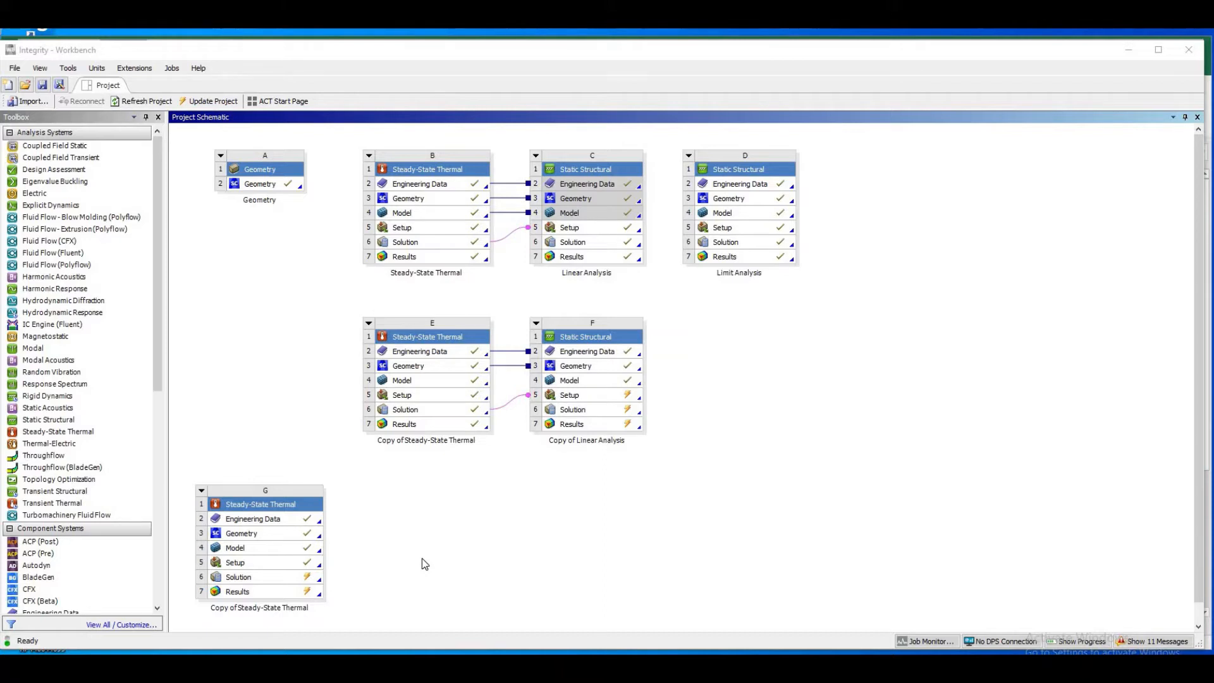
right_click(294, 574)
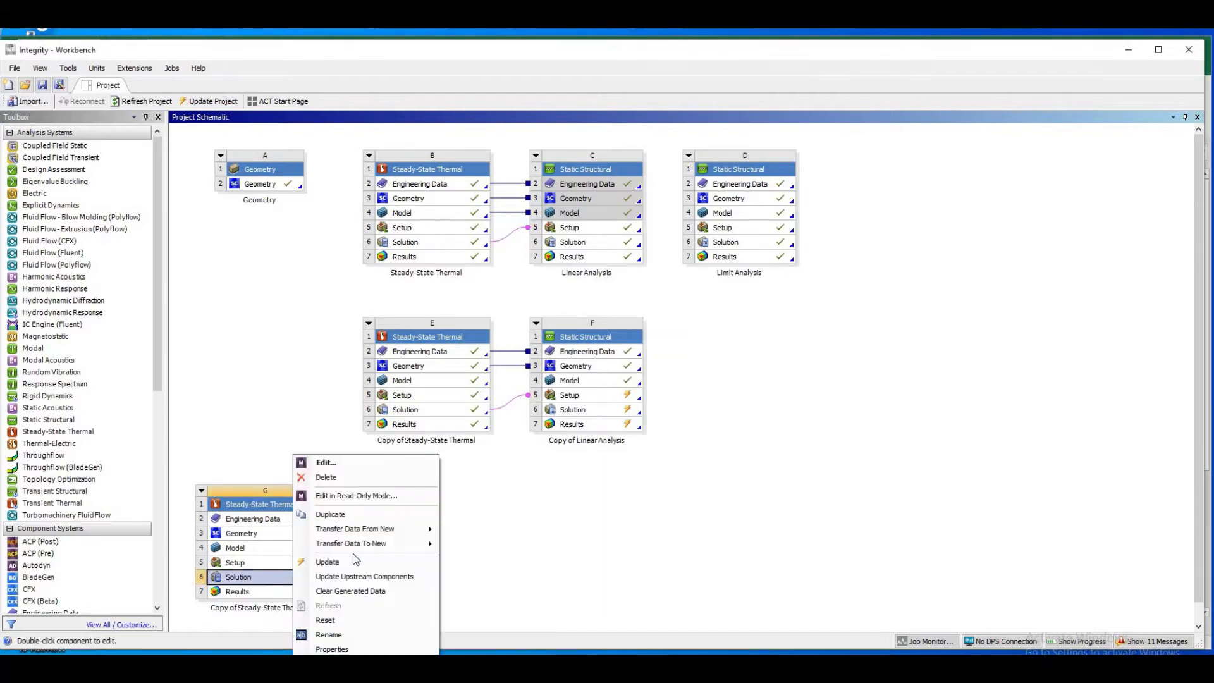
mouse_move(382, 549)
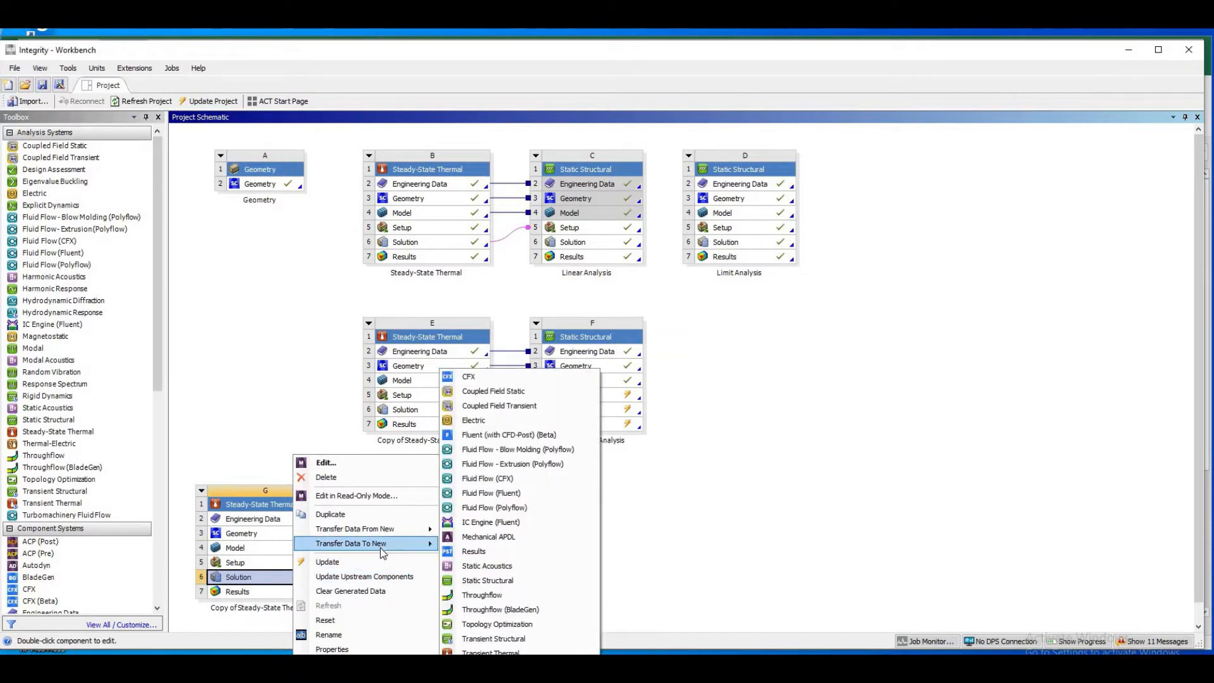
click(493, 580)
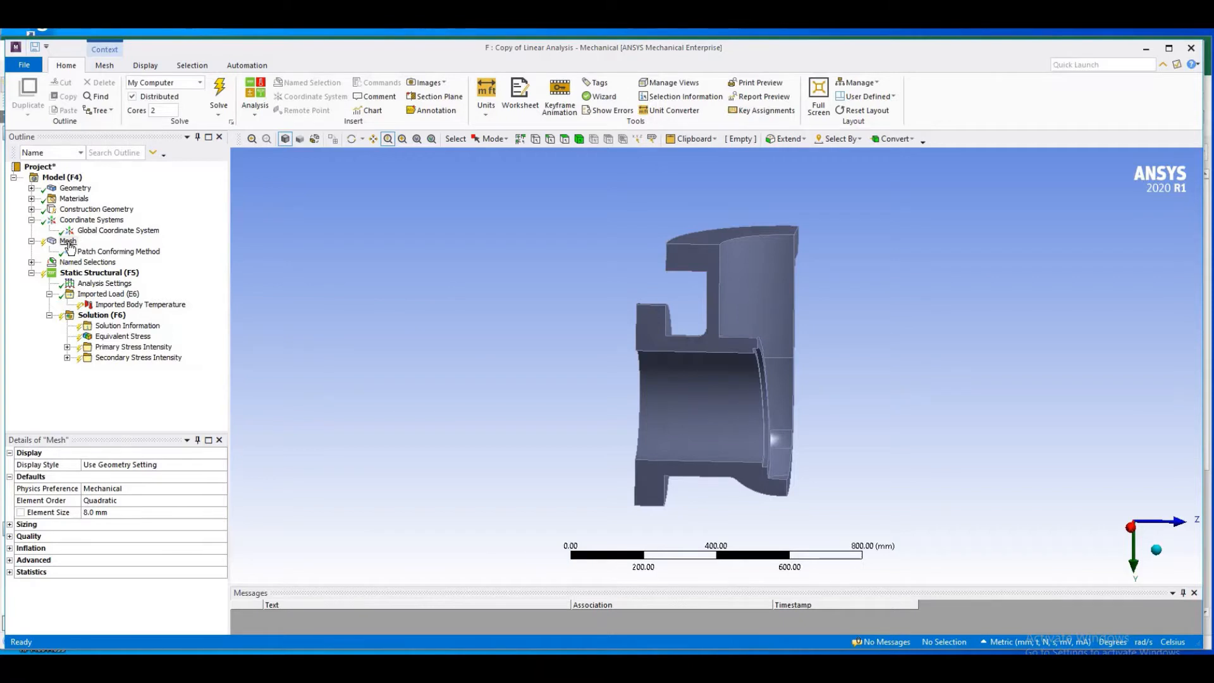
Step: Generate the mesh of the valve body in the Copy of Linear Analysis model
right_click(68, 245)
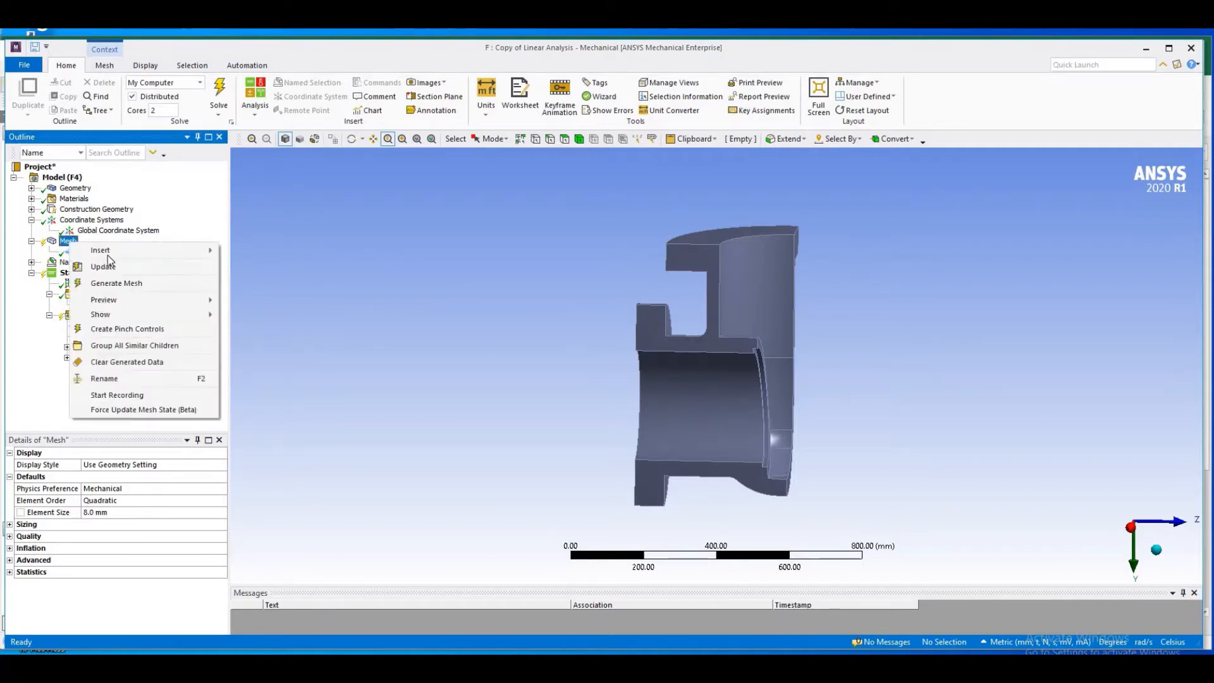
click(125, 282)
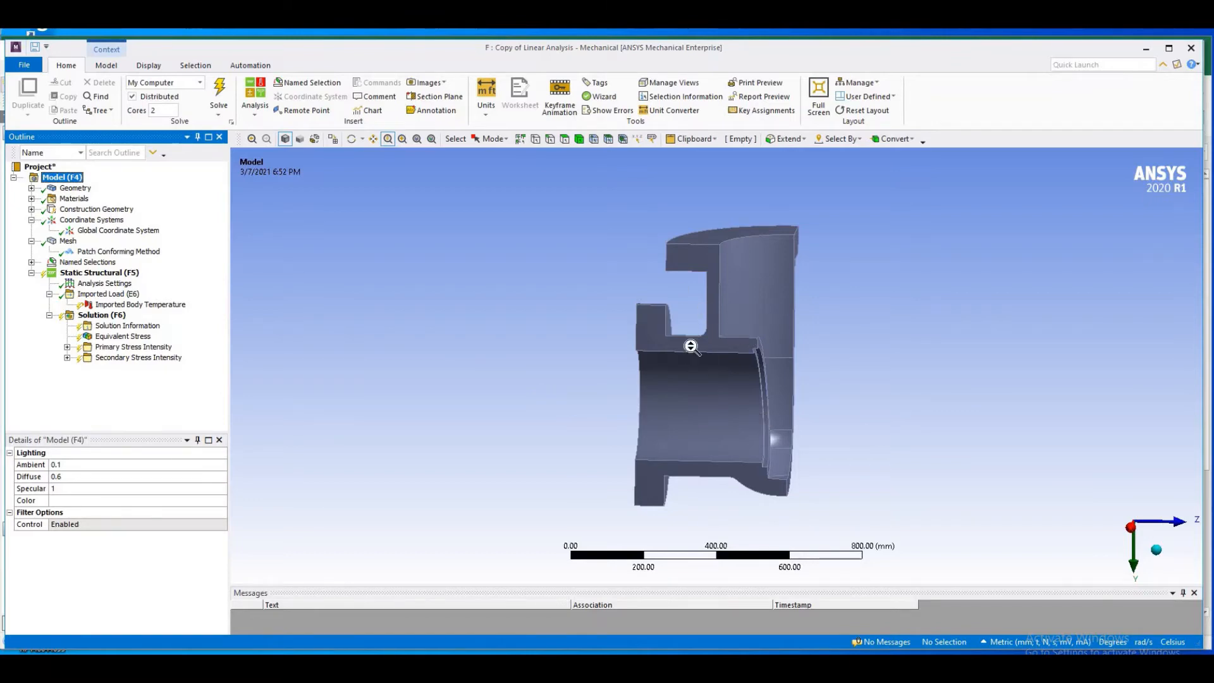
Step: Insert a new path into the model's construction geometry
click(31, 209)
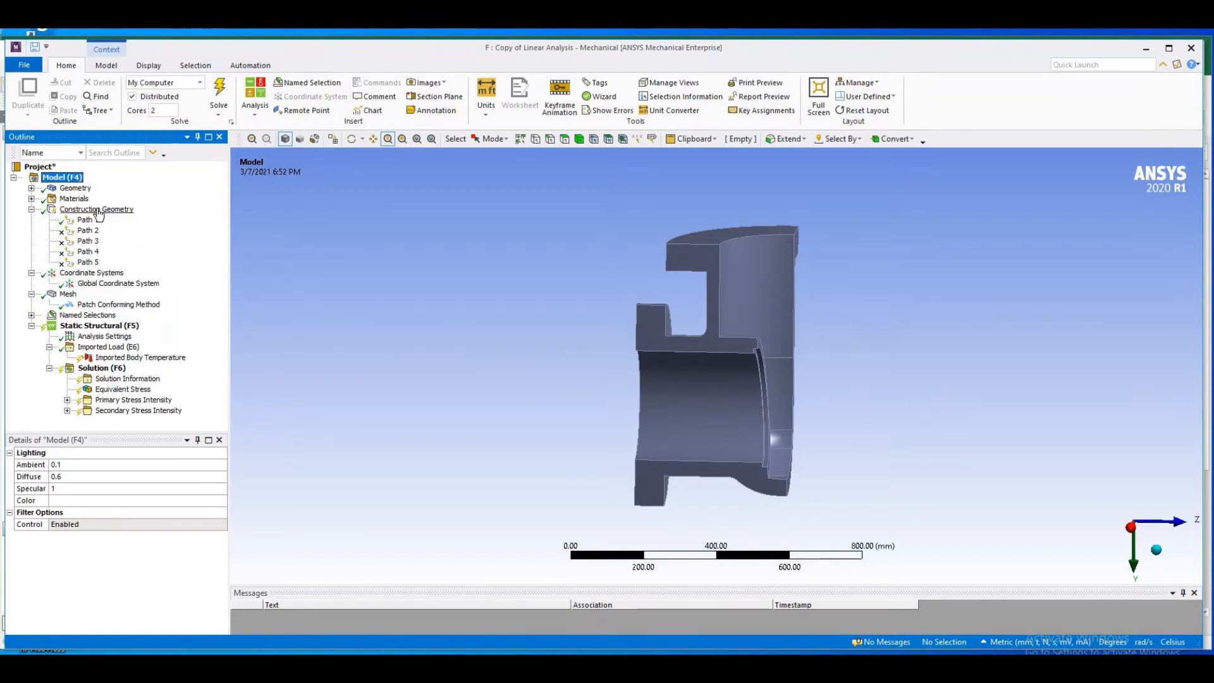
click(95, 209)
right_click(99, 210)
click(74, 181)
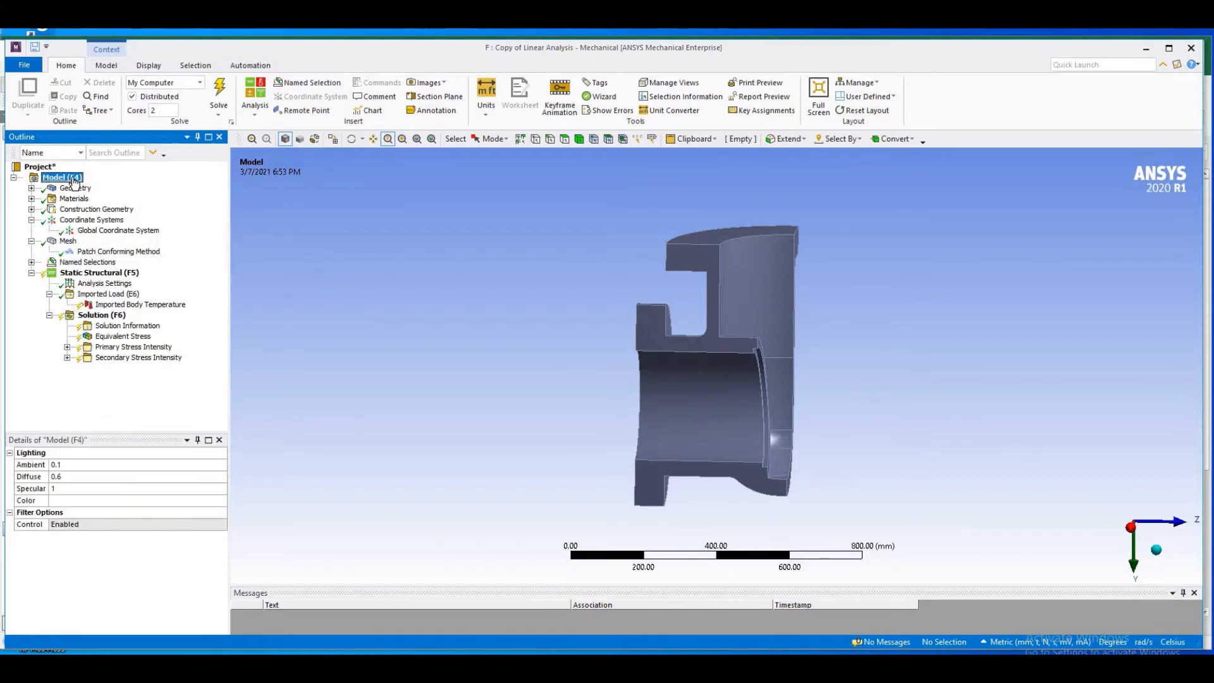
right_click(74, 180)
mouse_move(180, 188)
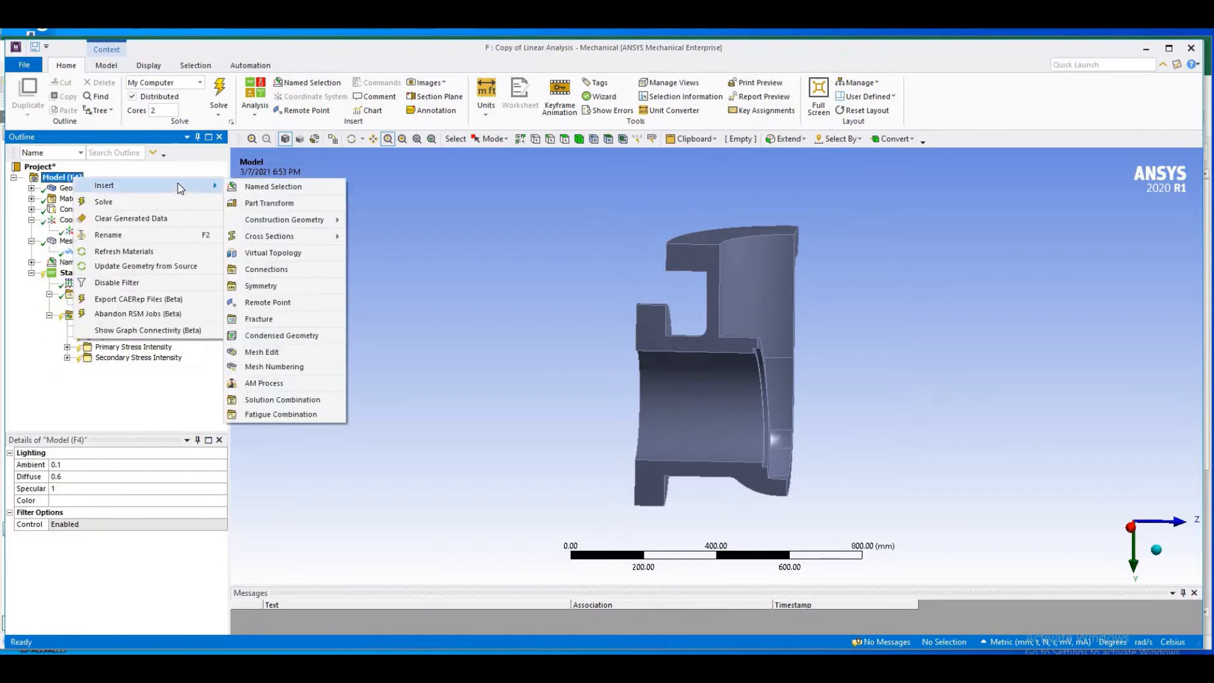
mouse_move(298, 223)
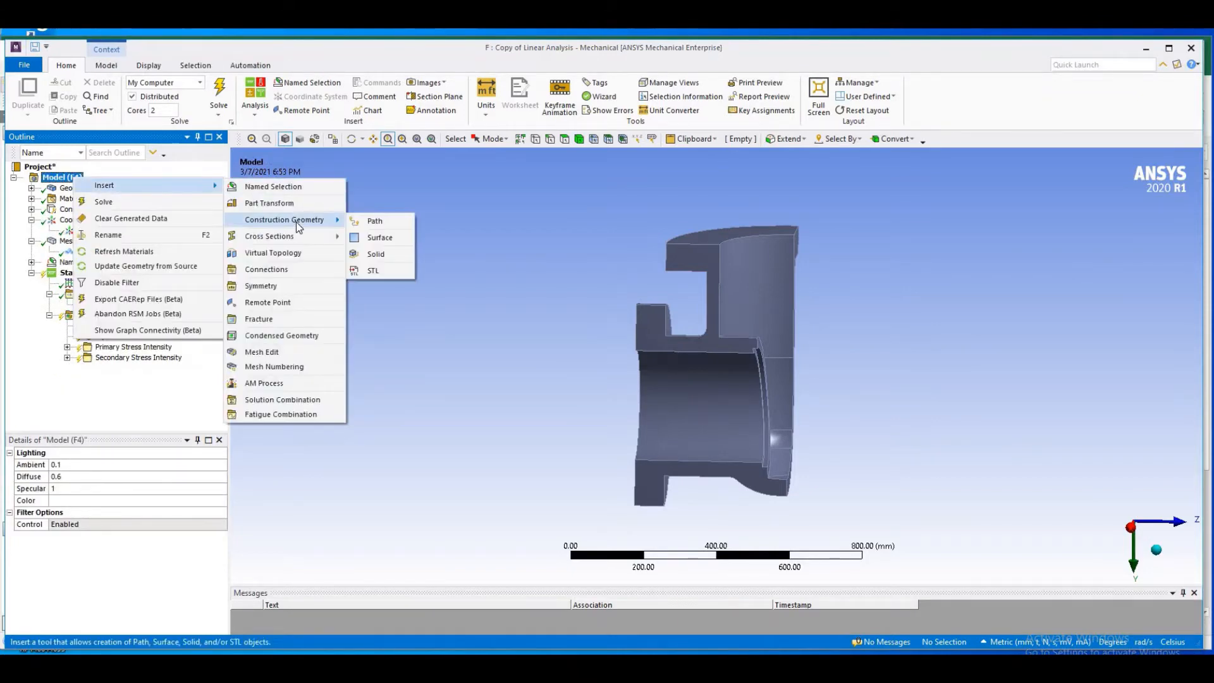
click(372, 220)
Step: Show the mesh around Path 1 and open its start location with node selection, leaving the start point as it is
click(88, 220)
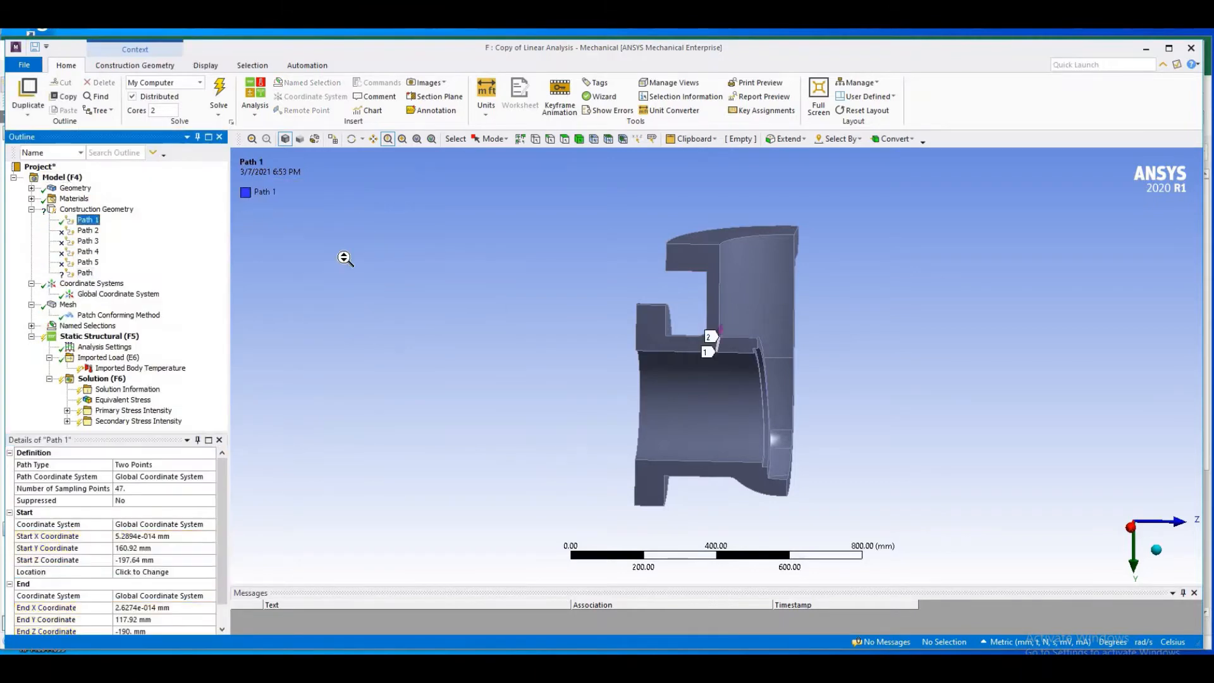
click(332, 139)
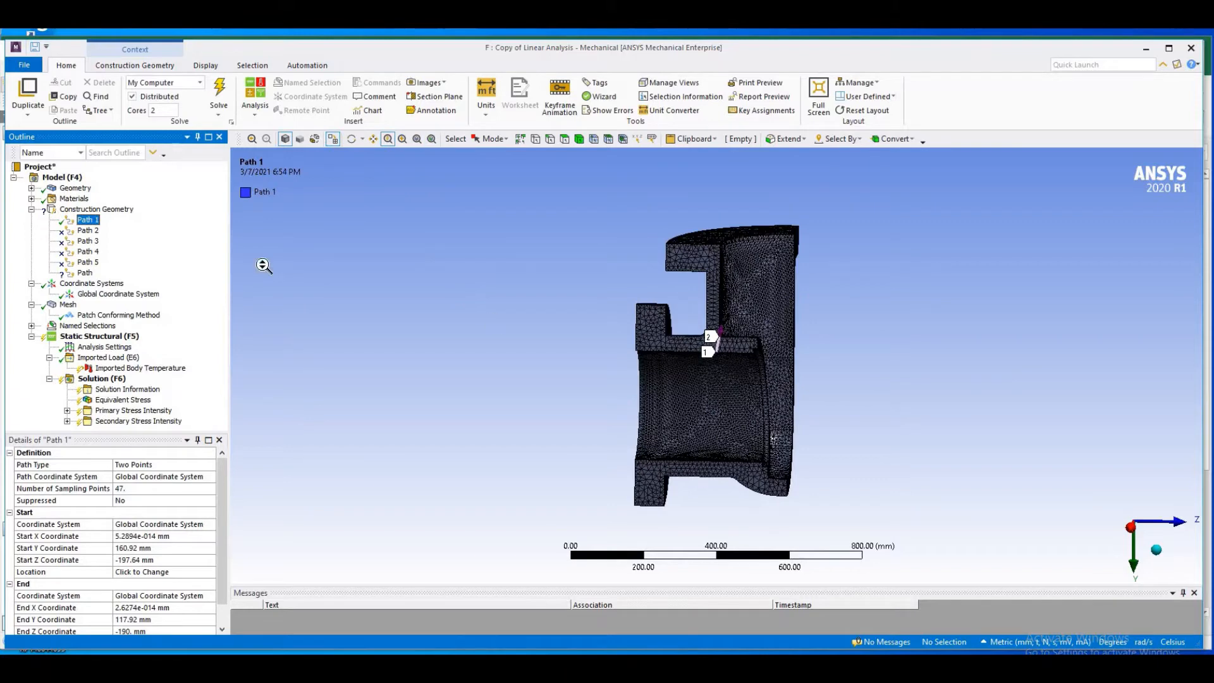
click(402, 139)
drag(695, 320, 811, 404)
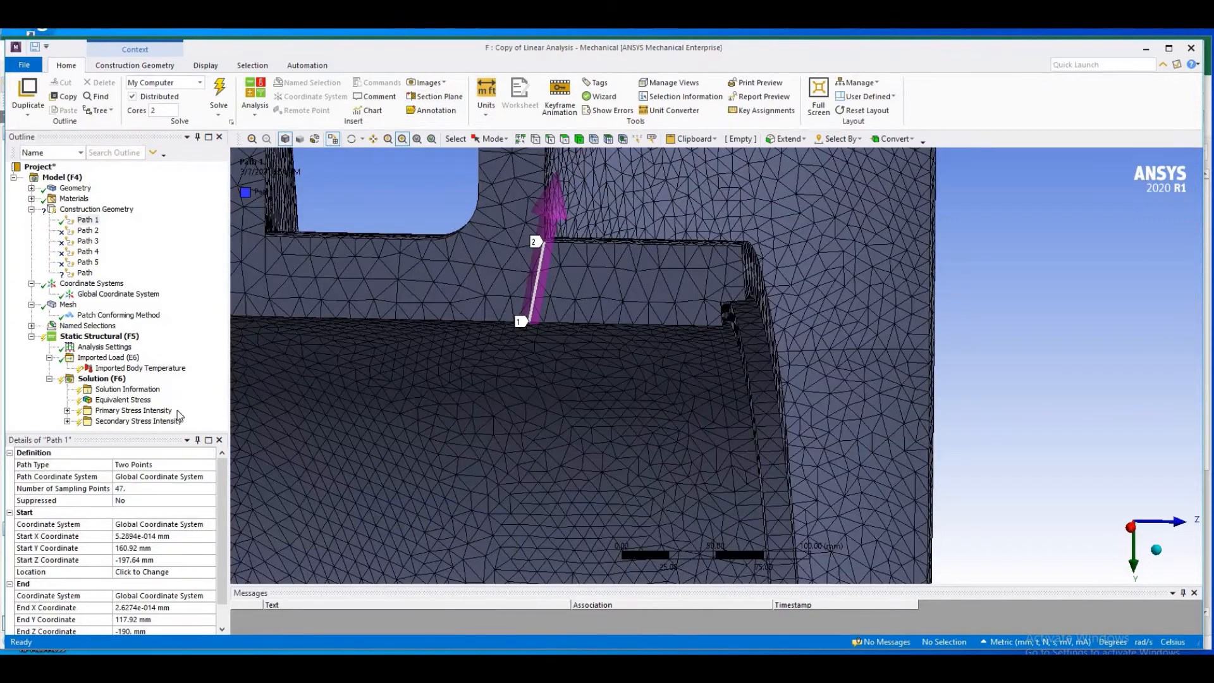
click(143, 572)
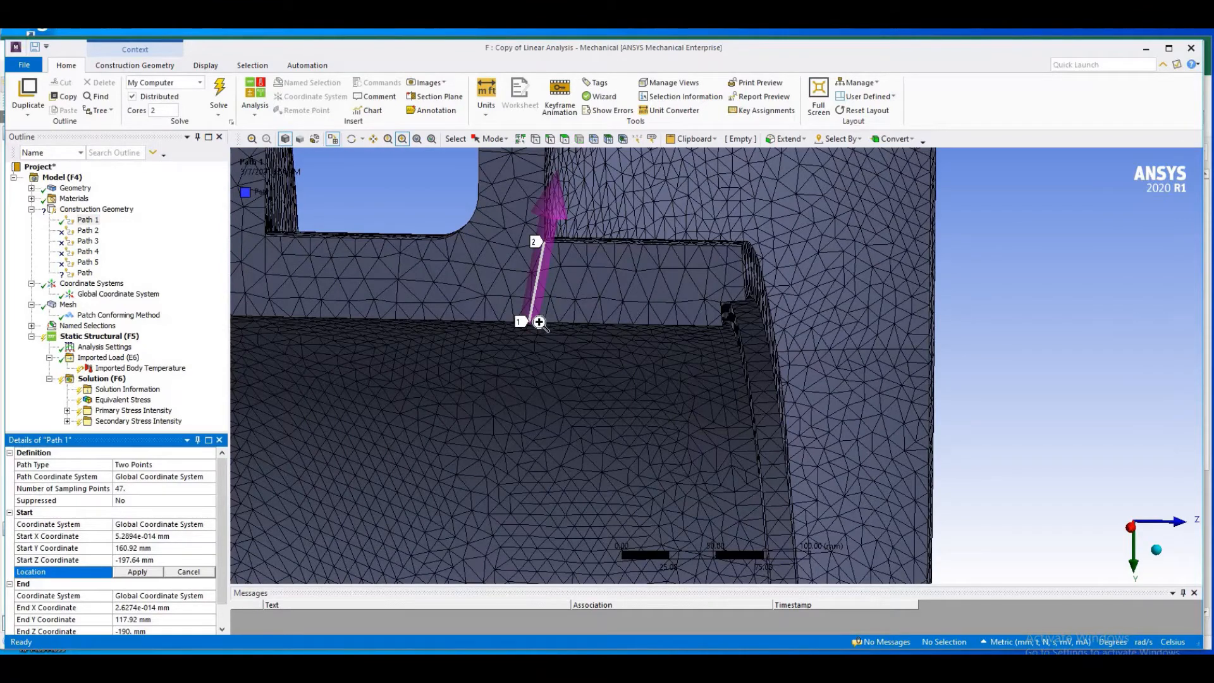
middle_drag(590, 353, 600, 297)
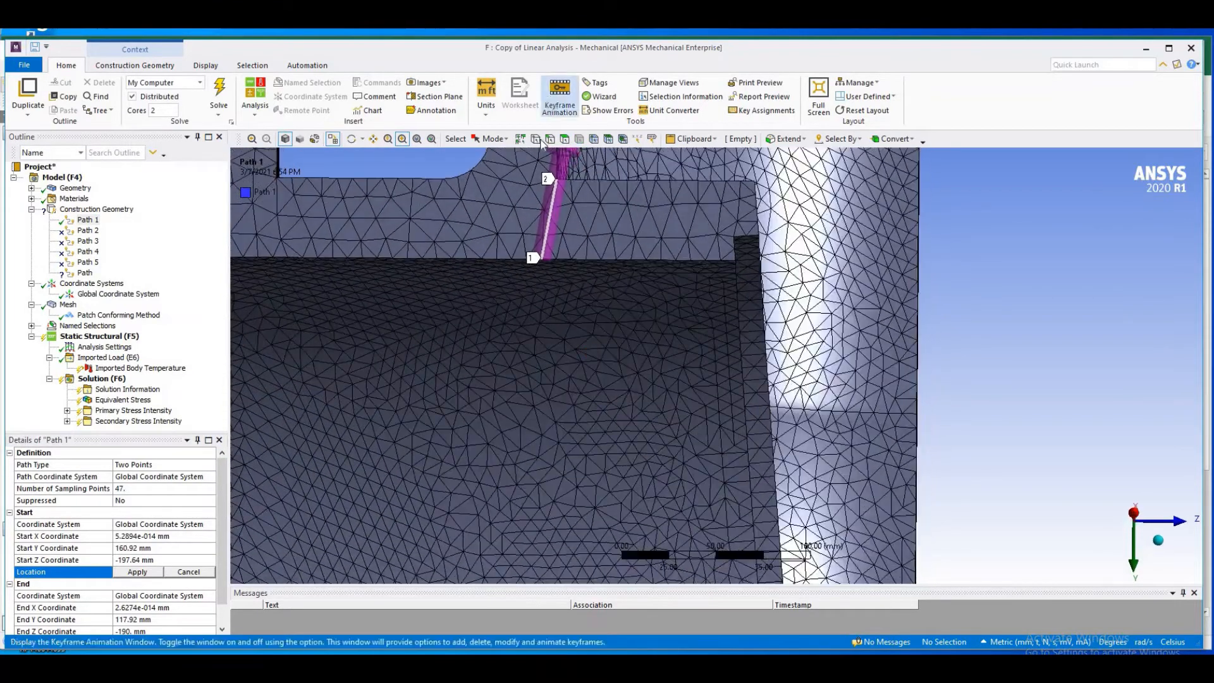
click(595, 139)
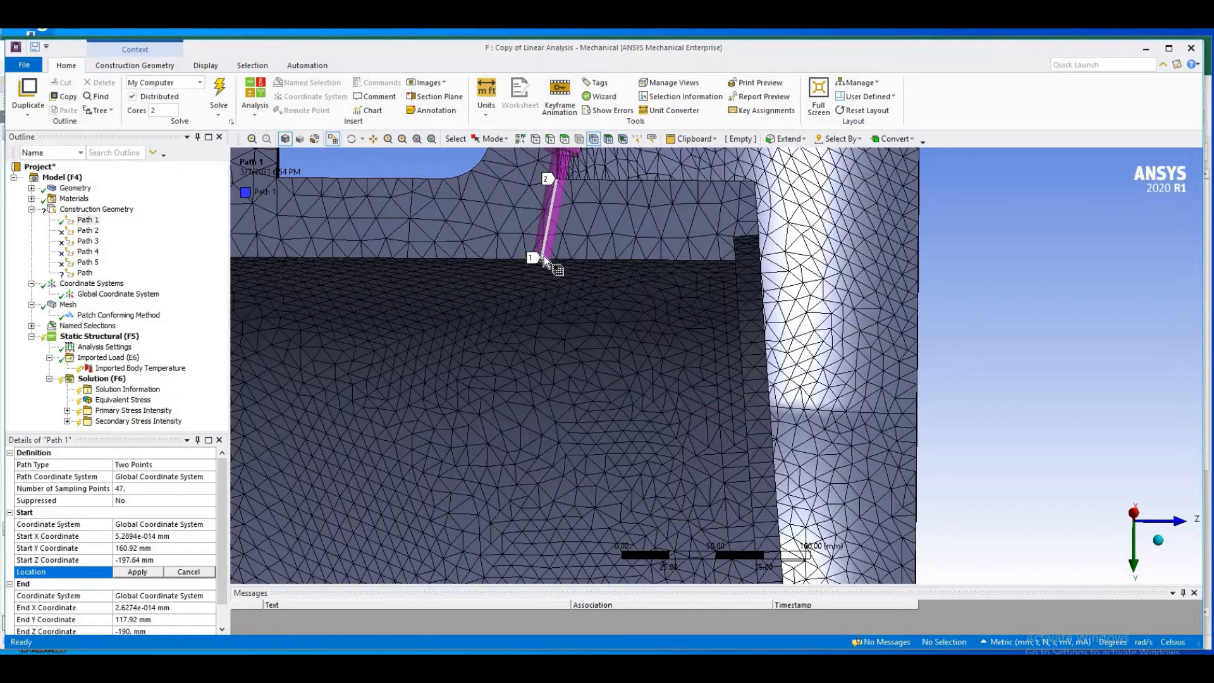
click(188, 572)
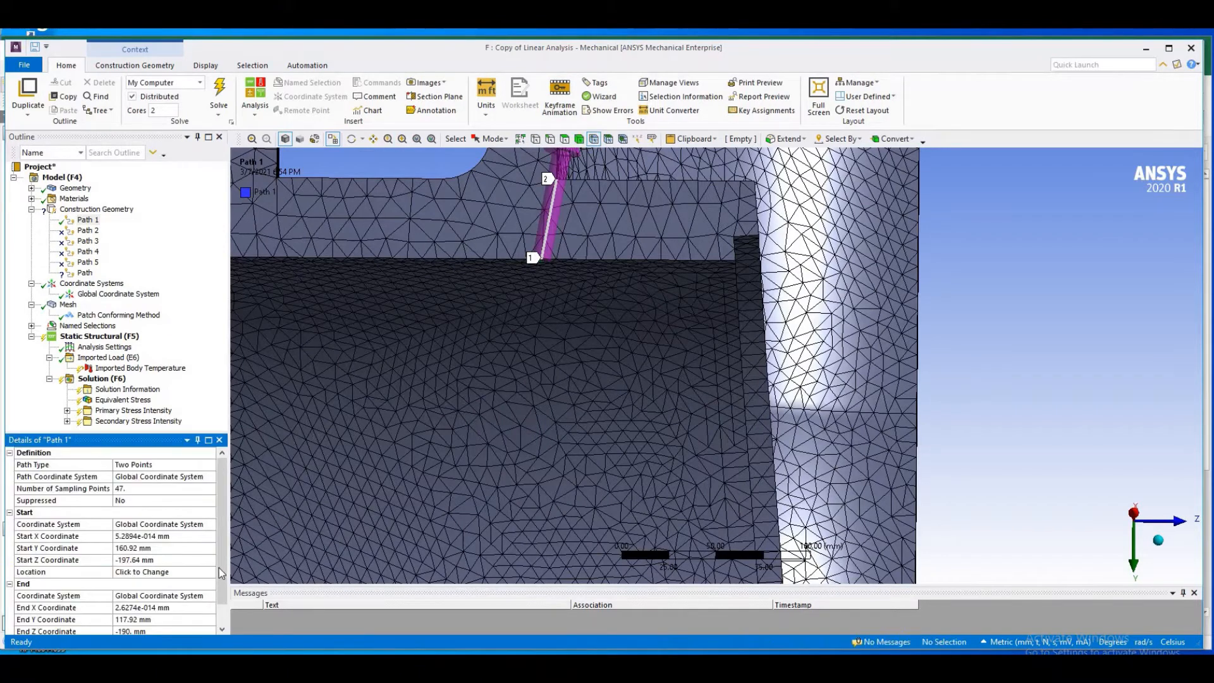
Step: Set the end location of Path 1 to the mesh node at the outer end of the path
scroll(221, 617, down, 1)
click(145, 620)
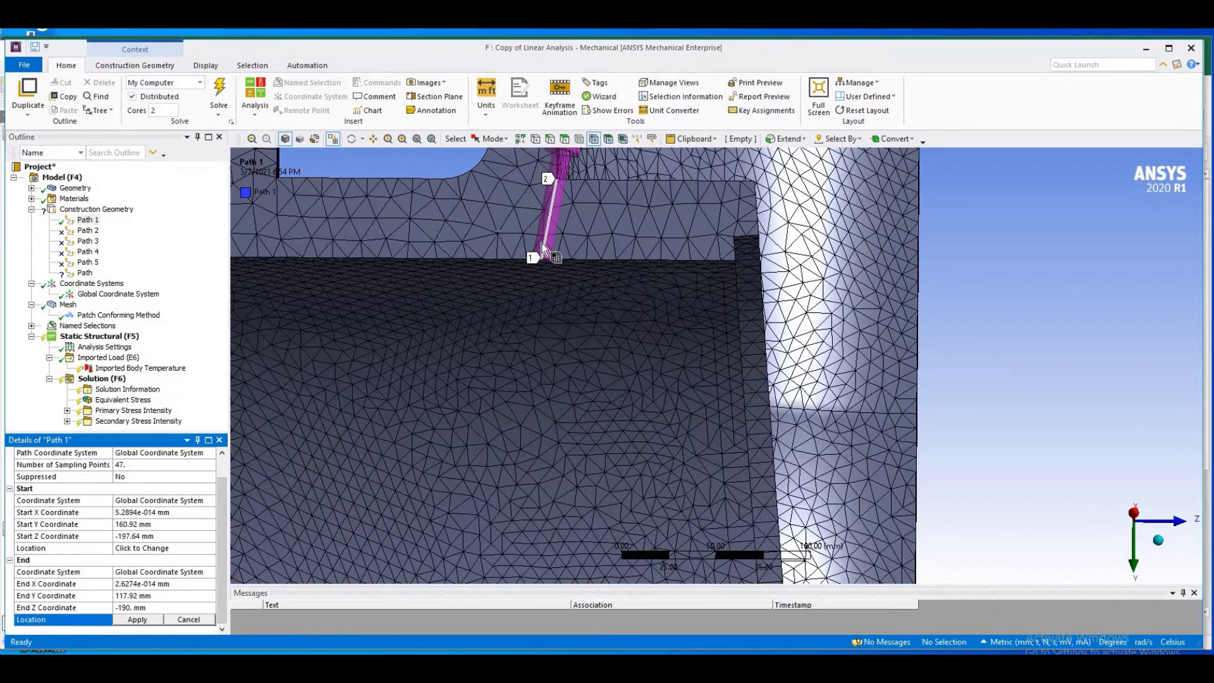
click(557, 179)
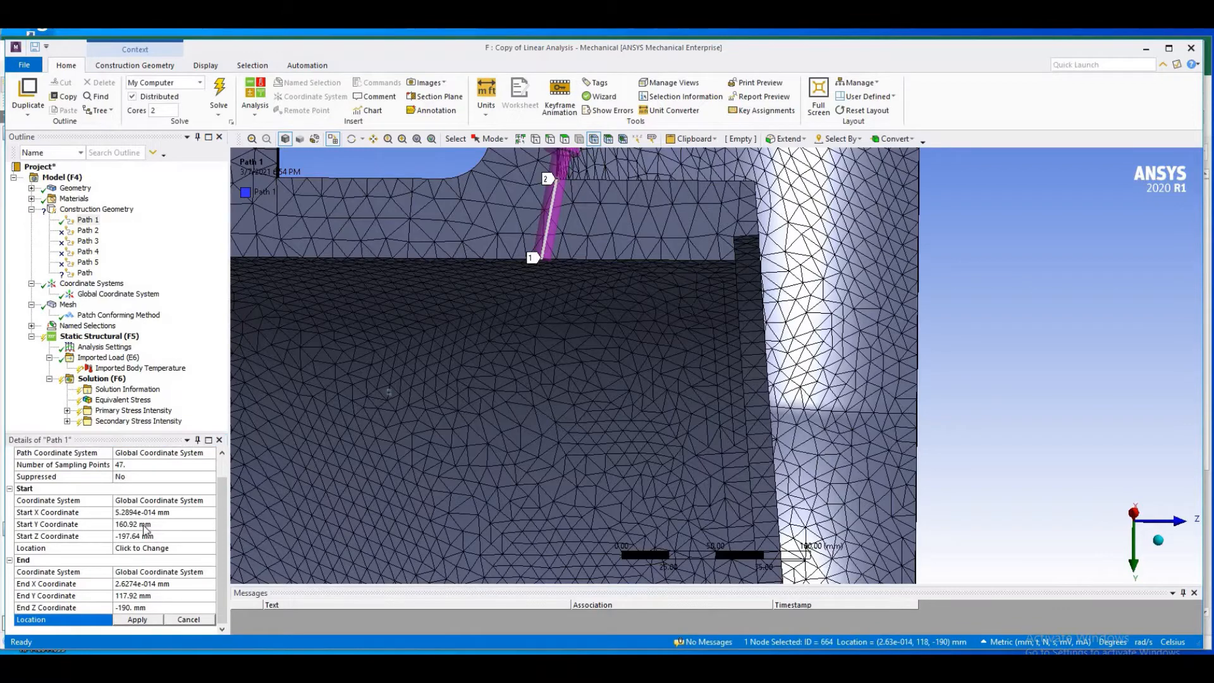
click(137, 620)
middle_drag(657, 332, 622, 379)
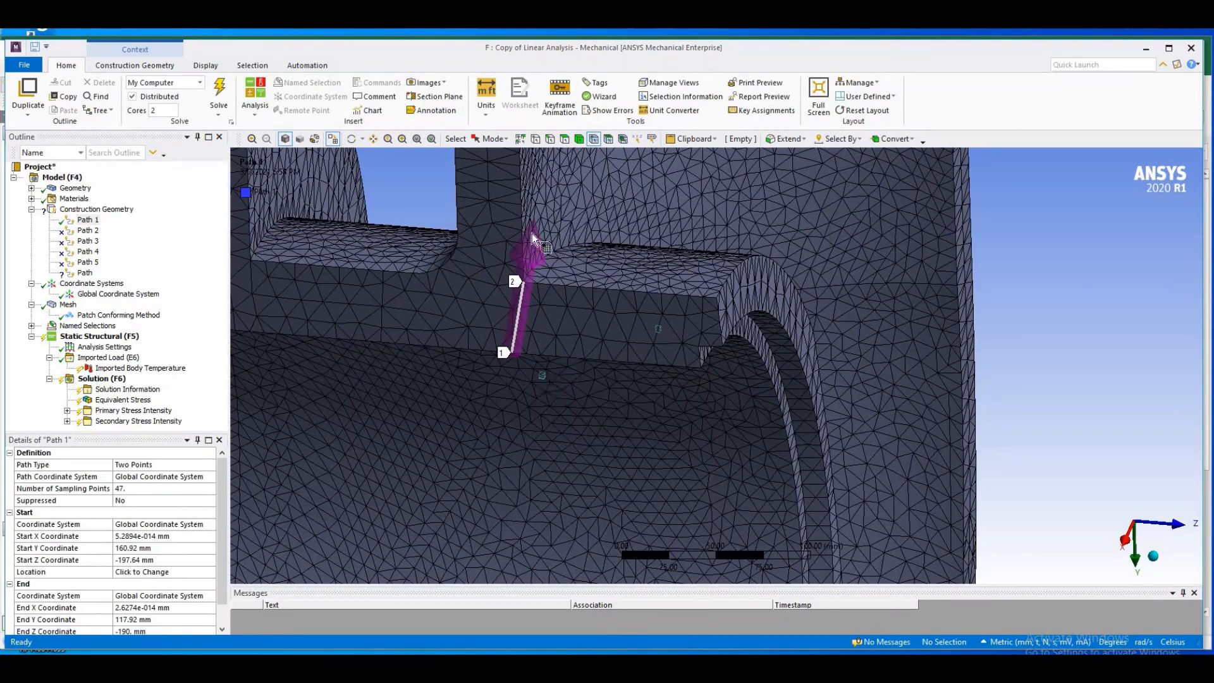
click(417, 139)
middle_drag(763, 357, 676, 399)
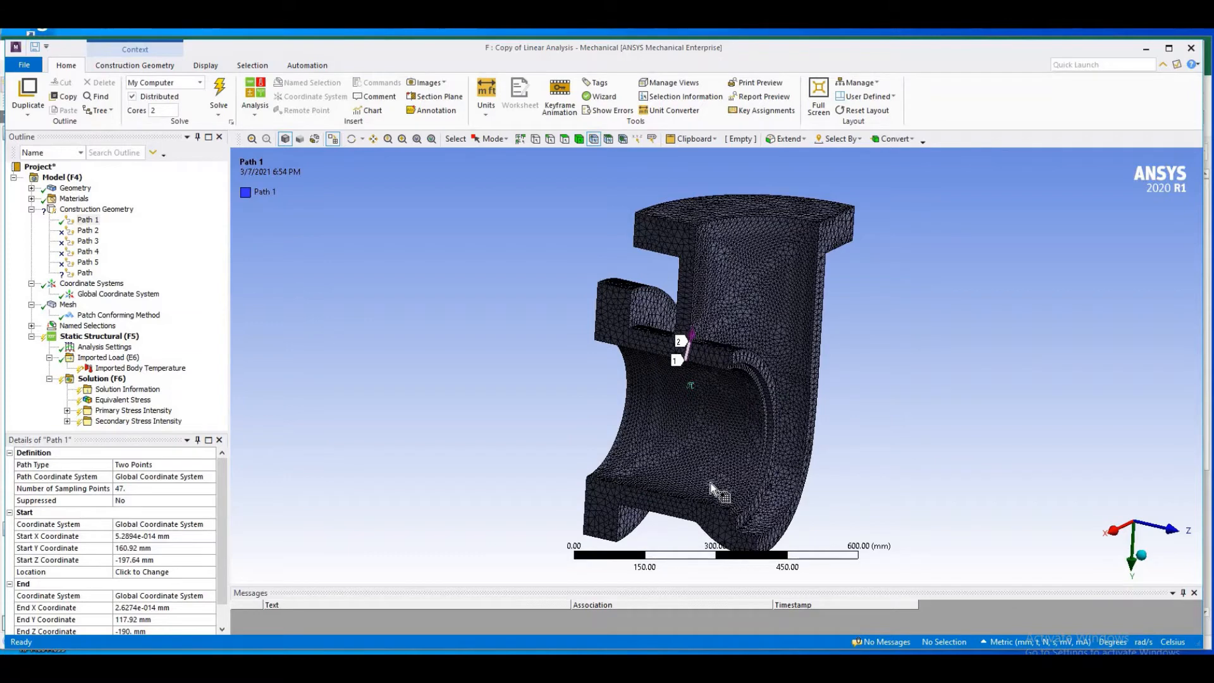
Step: Unsuppress Path 2 through Path 5 in the construction geometry
click(88, 230)
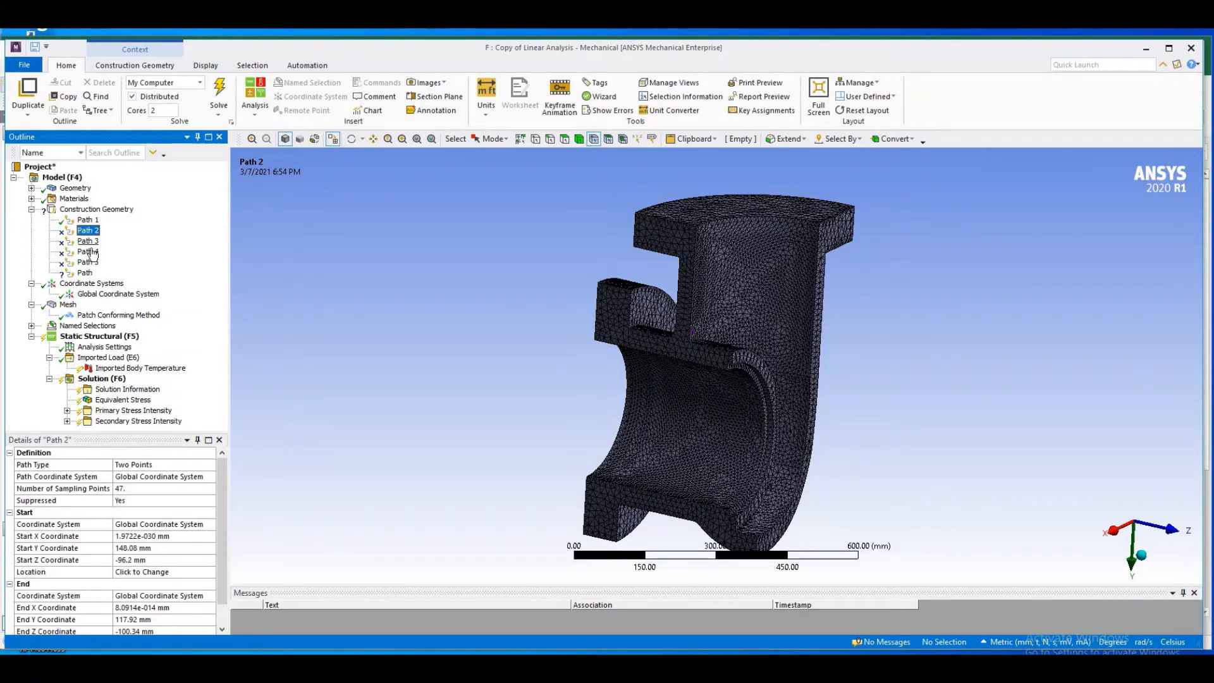
shift+click(88, 261)
right_click(95, 262)
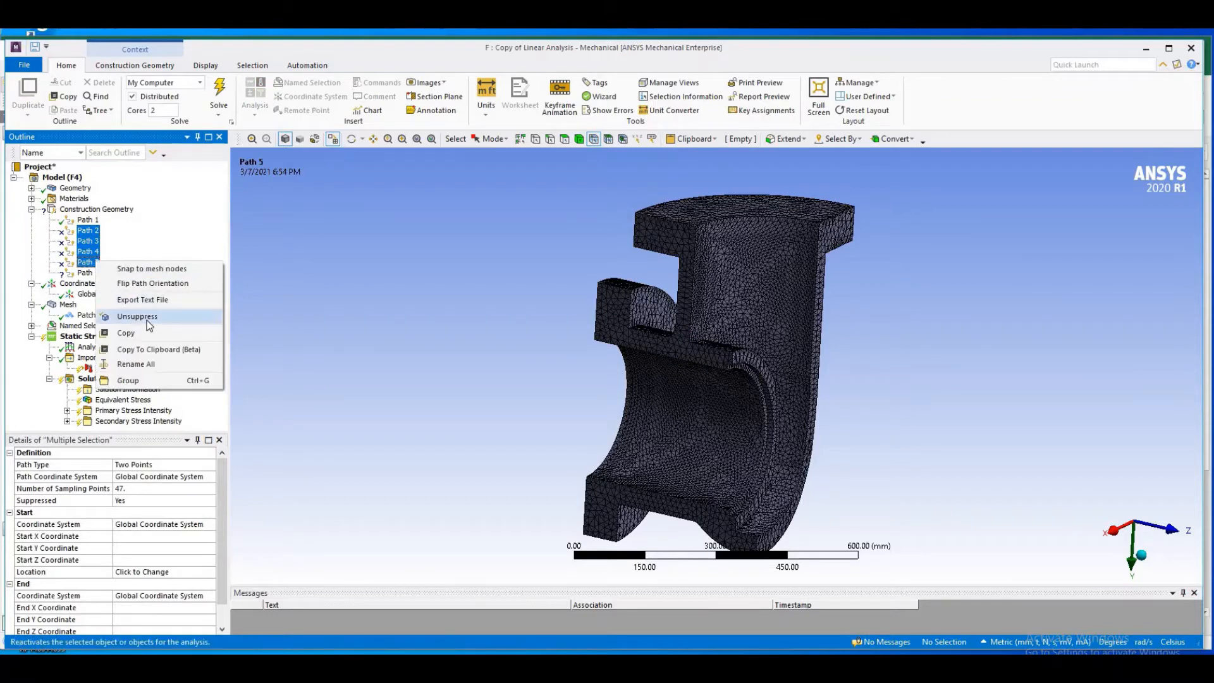
click(136, 315)
Step: Delete the undefined extra path and view the five numbered paths on the valve body
right_click(86, 273)
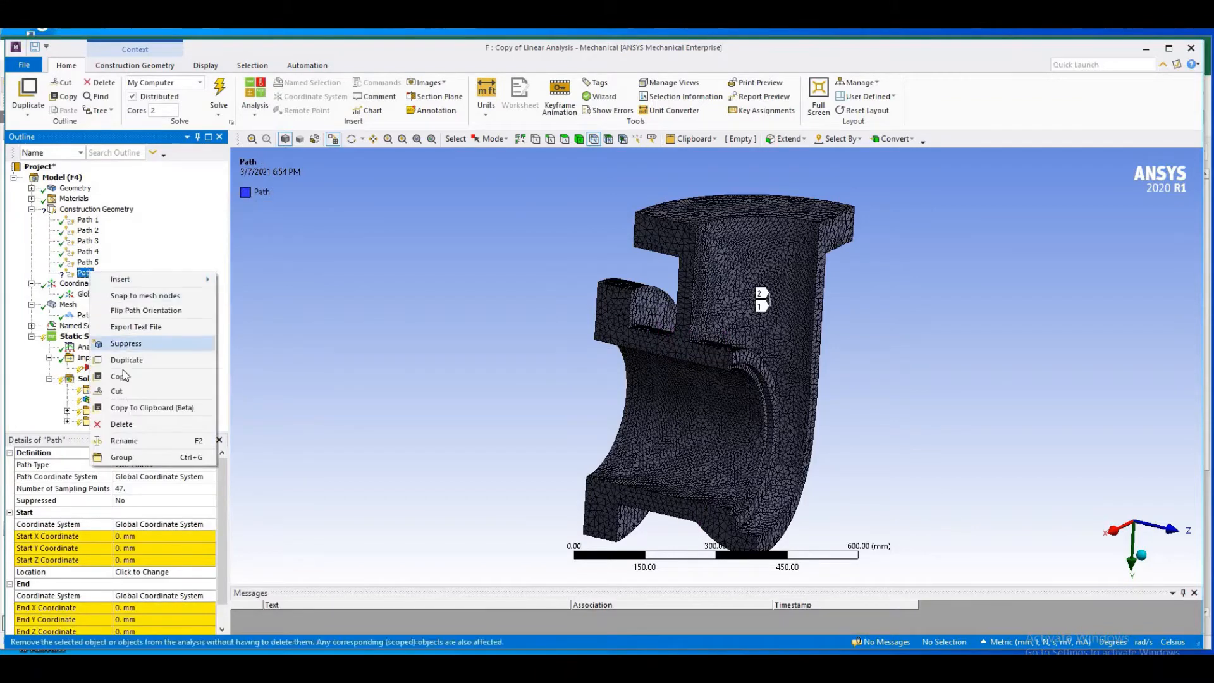
click(123, 424)
click(605, 401)
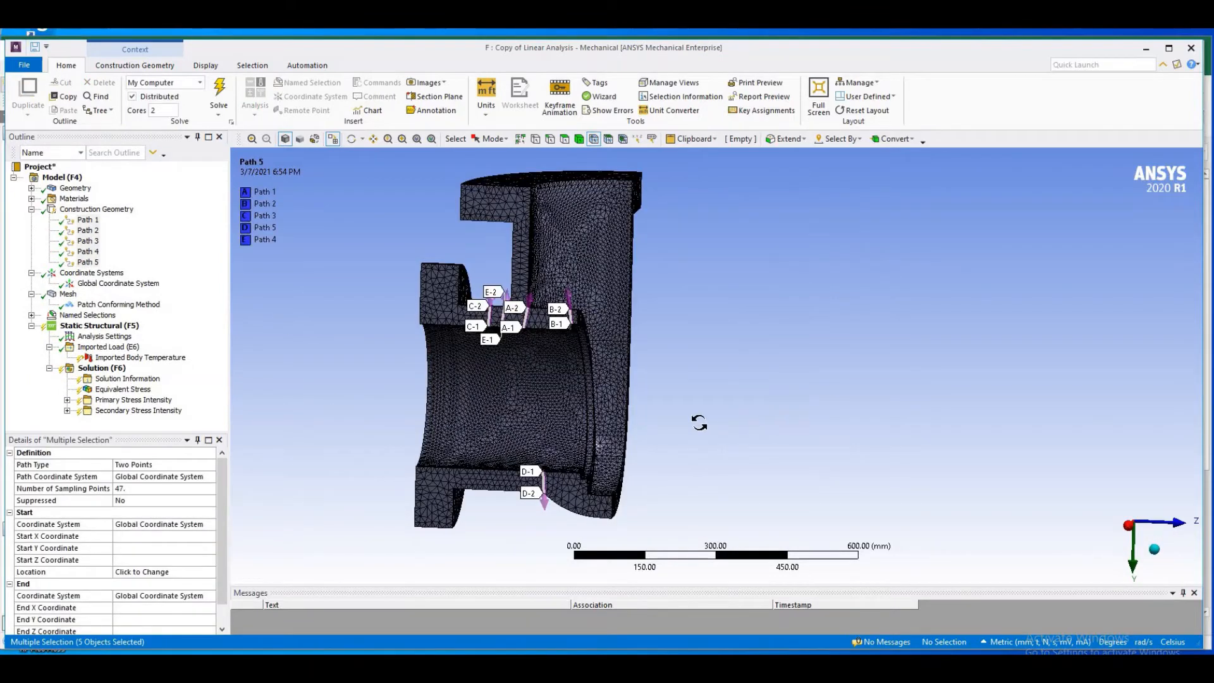
mouse_move(699, 420)
middle_down()
mouse_move(650, 433)
mouse_move(684, 436)
middle_up()
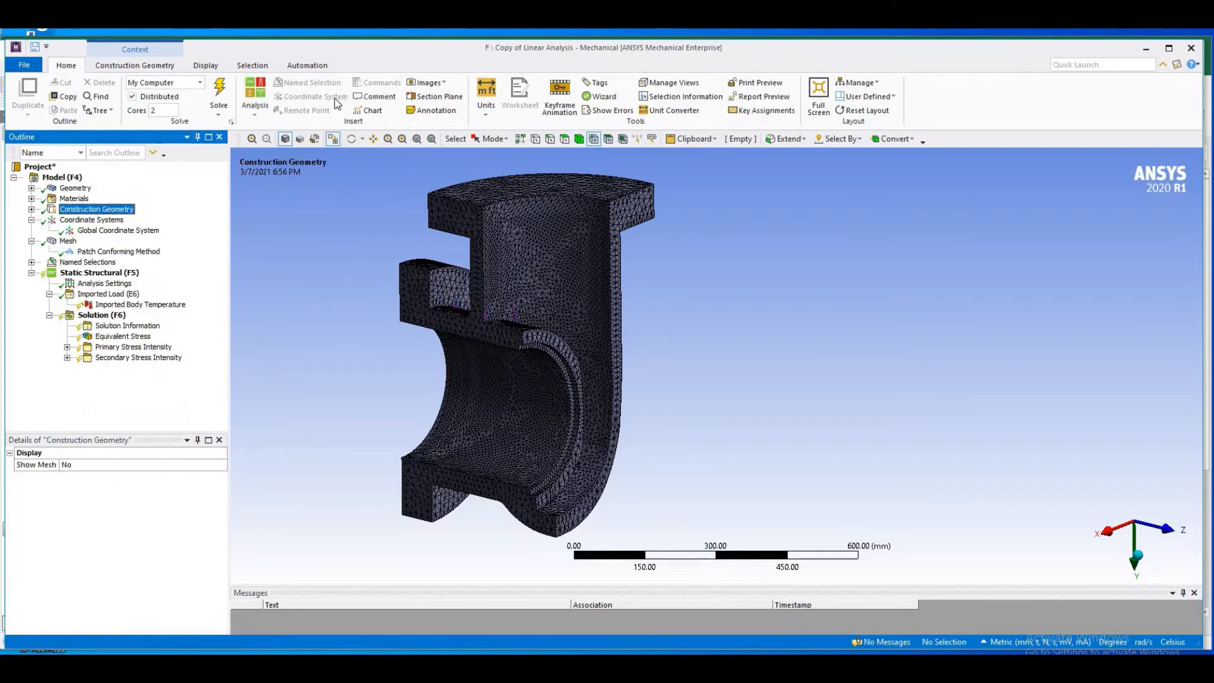
Step: Add a Symmetry object to the model and insert a symmetry region in it
right_click(71, 180)
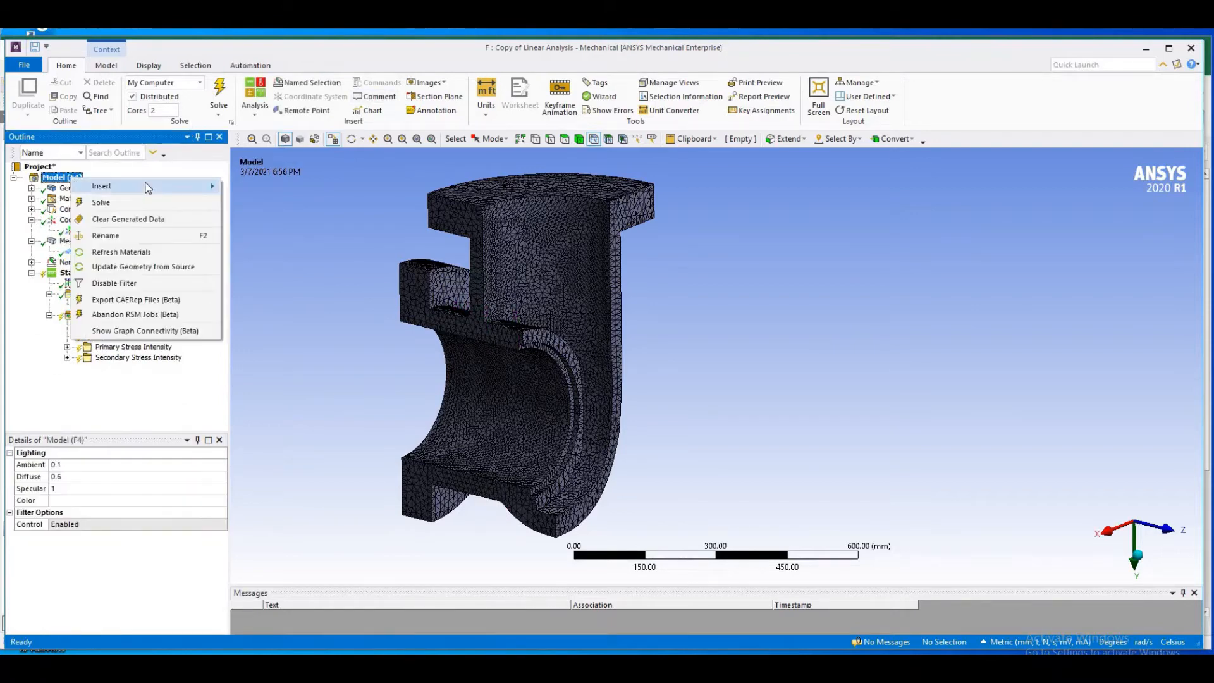
mouse_move(145, 186)
click(256, 286)
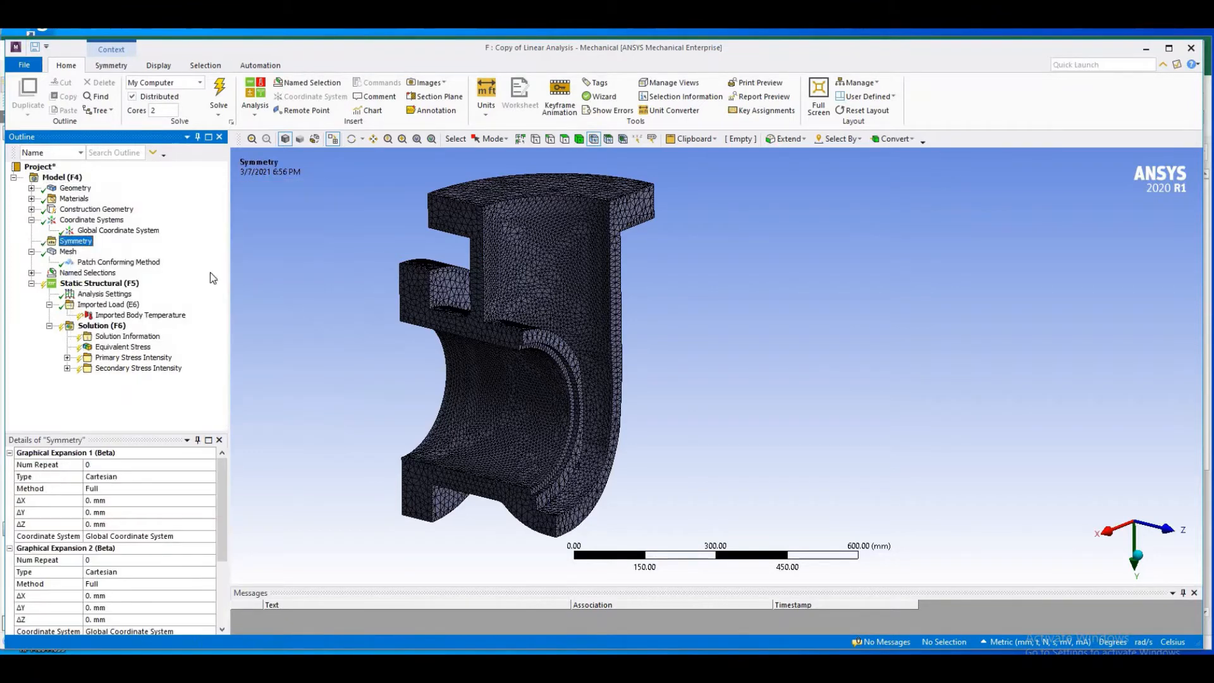
right_click(84, 243)
mouse_move(133, 248)
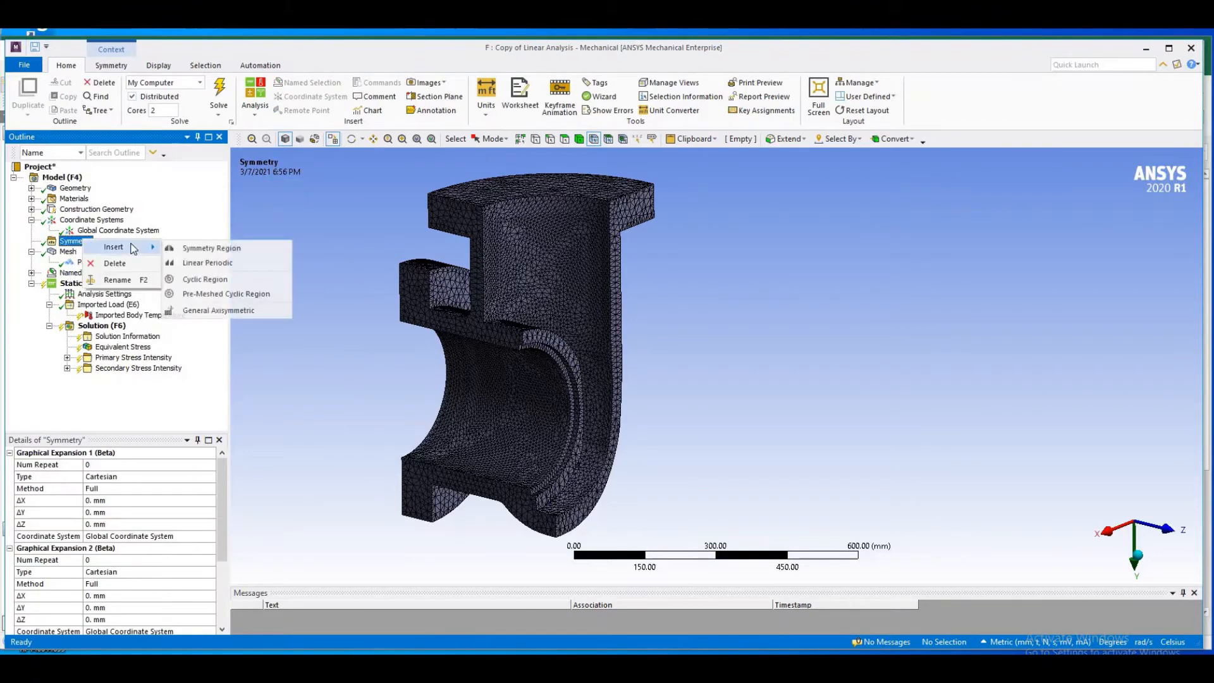
click(194, 250)
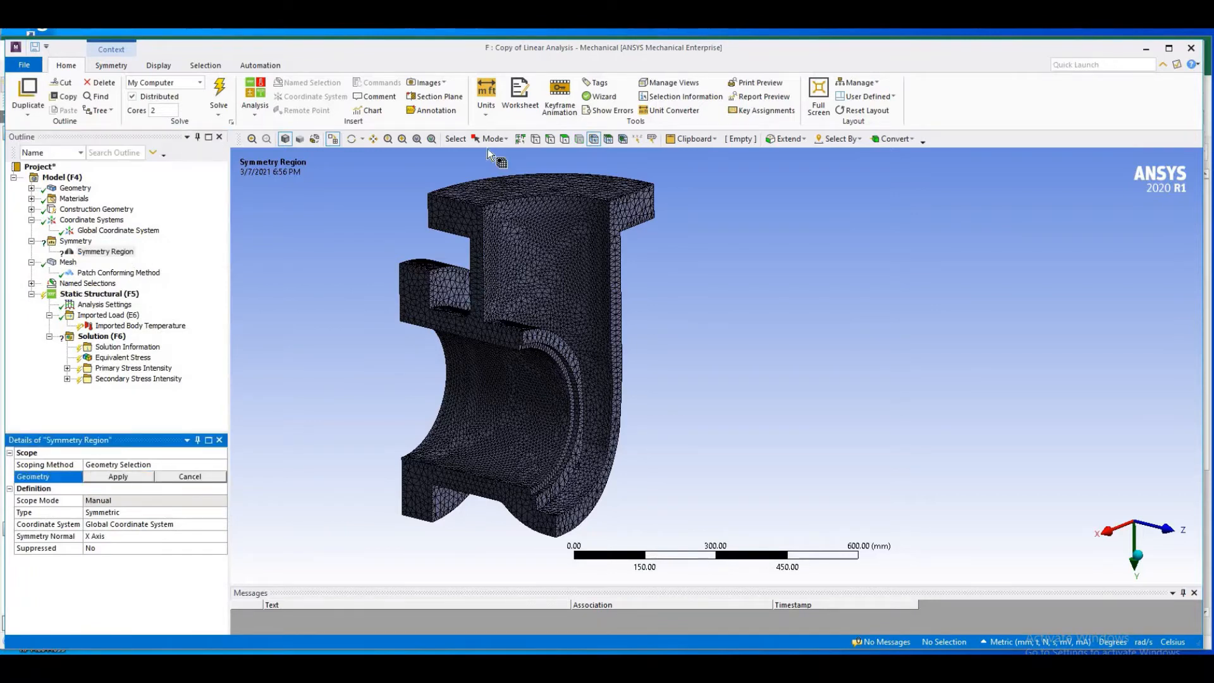
Step: Hide the mesh and scope the symmetry region to the two coplanar cut faces through the flanged end of the valve body
click(564, 139)
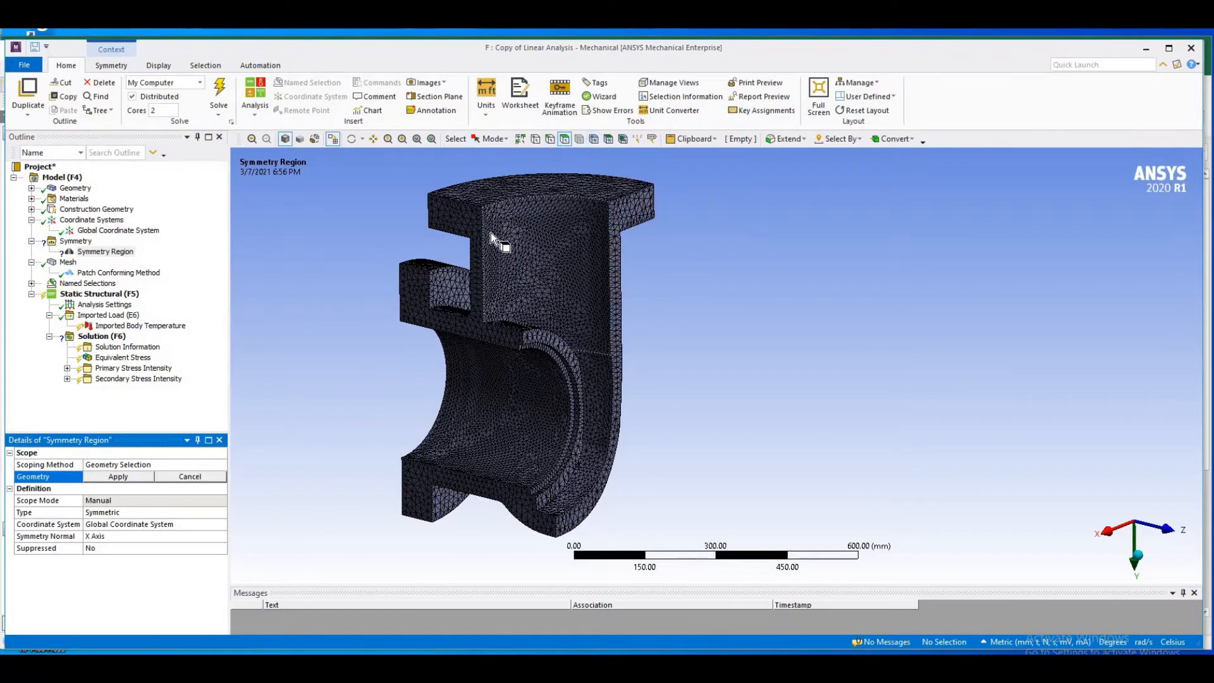
click(332, 139)
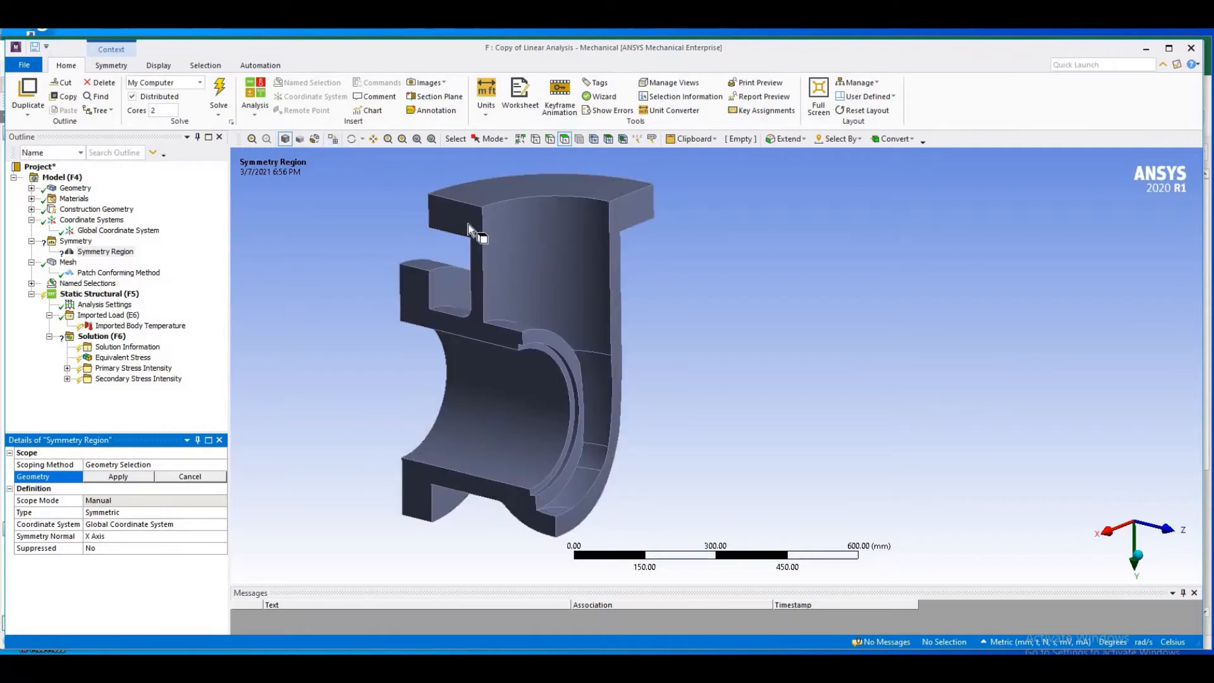
click(473, 227)
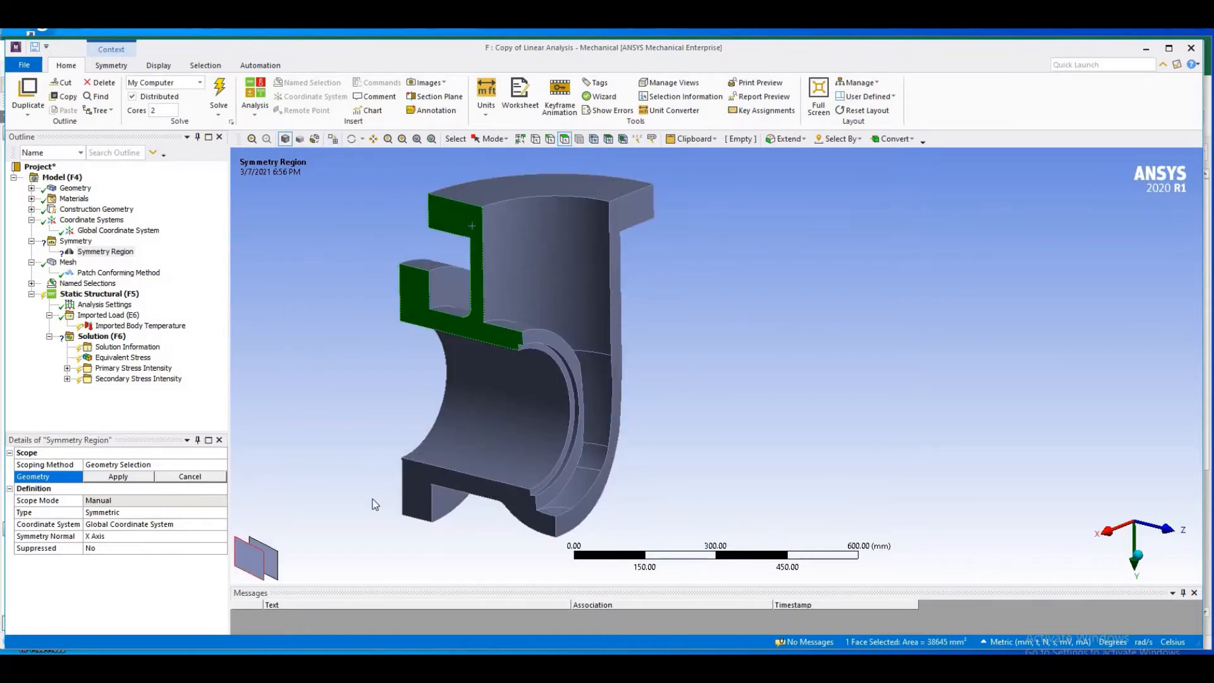
ctrl+click(459, 481)
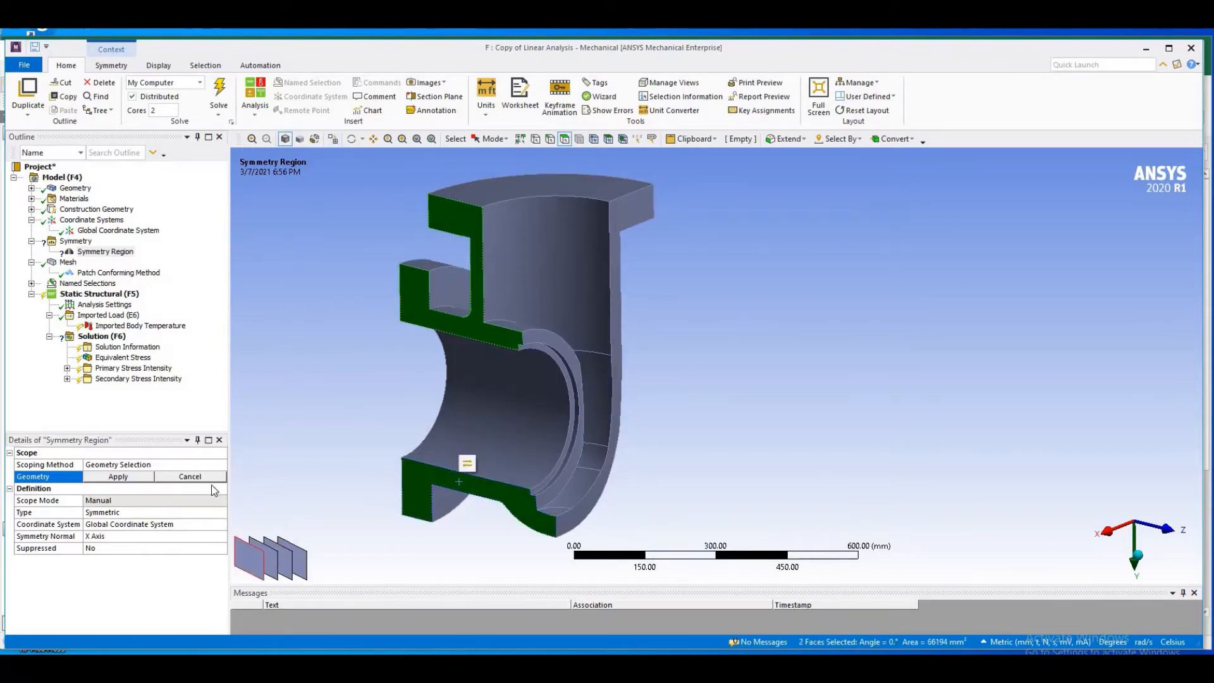
click(136, 478)
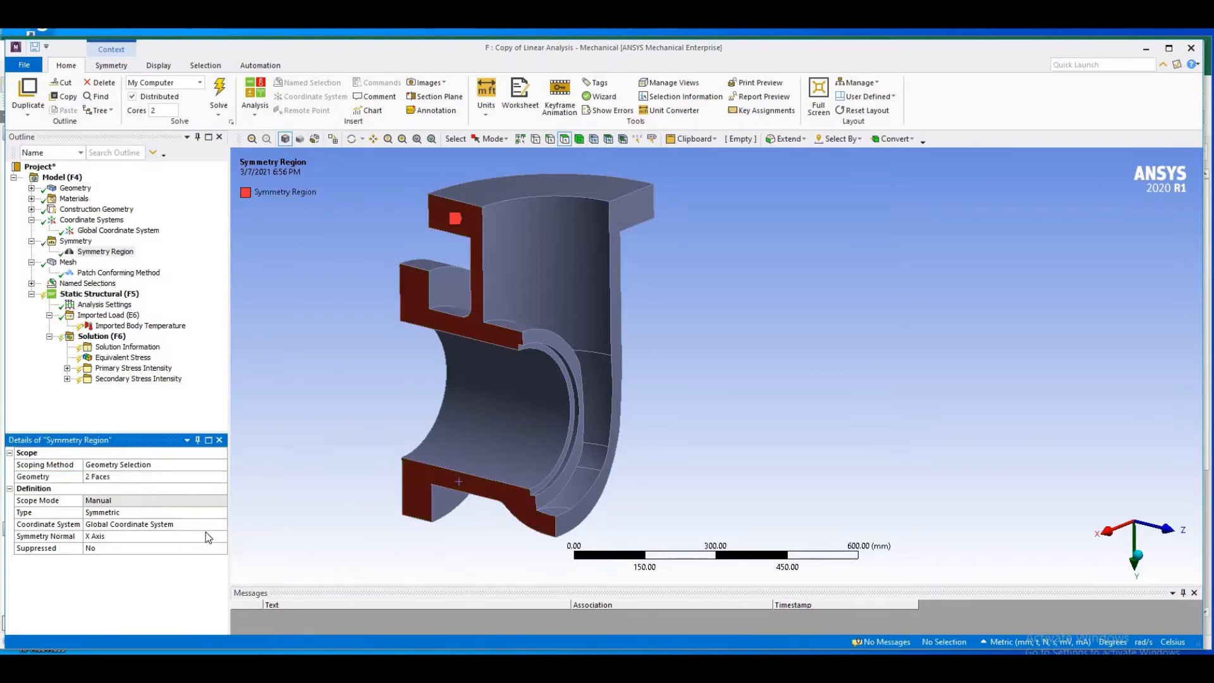
Step: Add a second symmetry region on the remaining cut face of the valve body, with its symmetry normal set to Z Axis
right_click(82, 241)
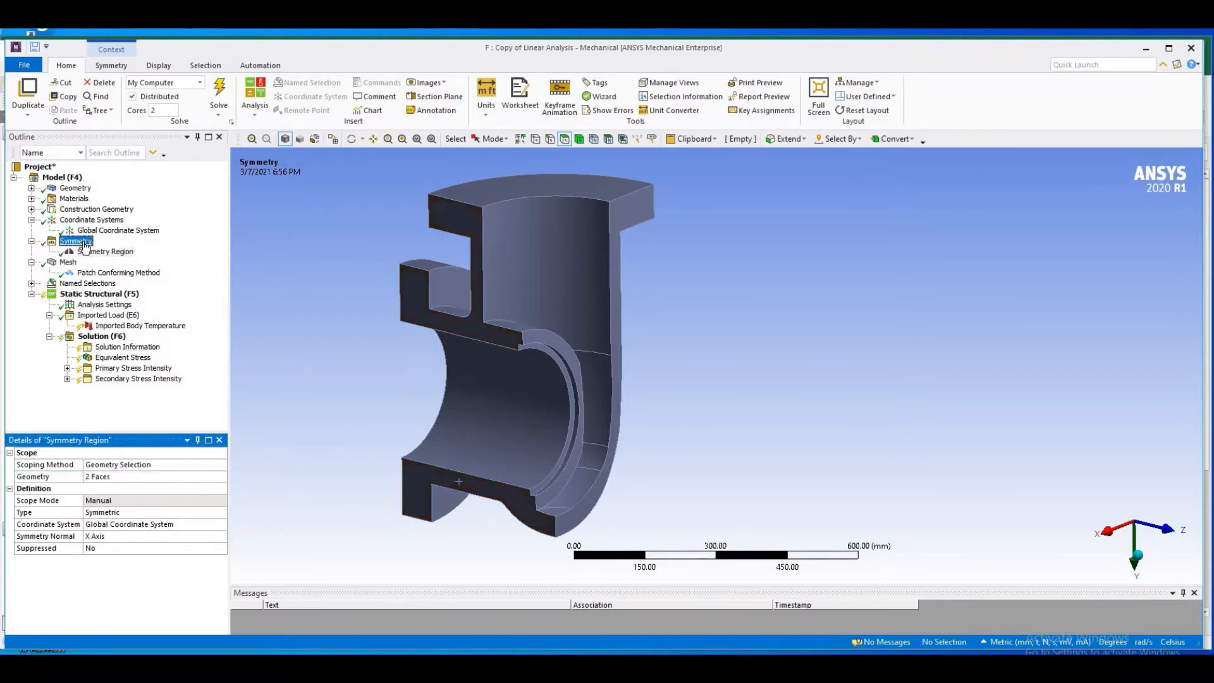
mouse_move(132, 253)
click(203, 250)
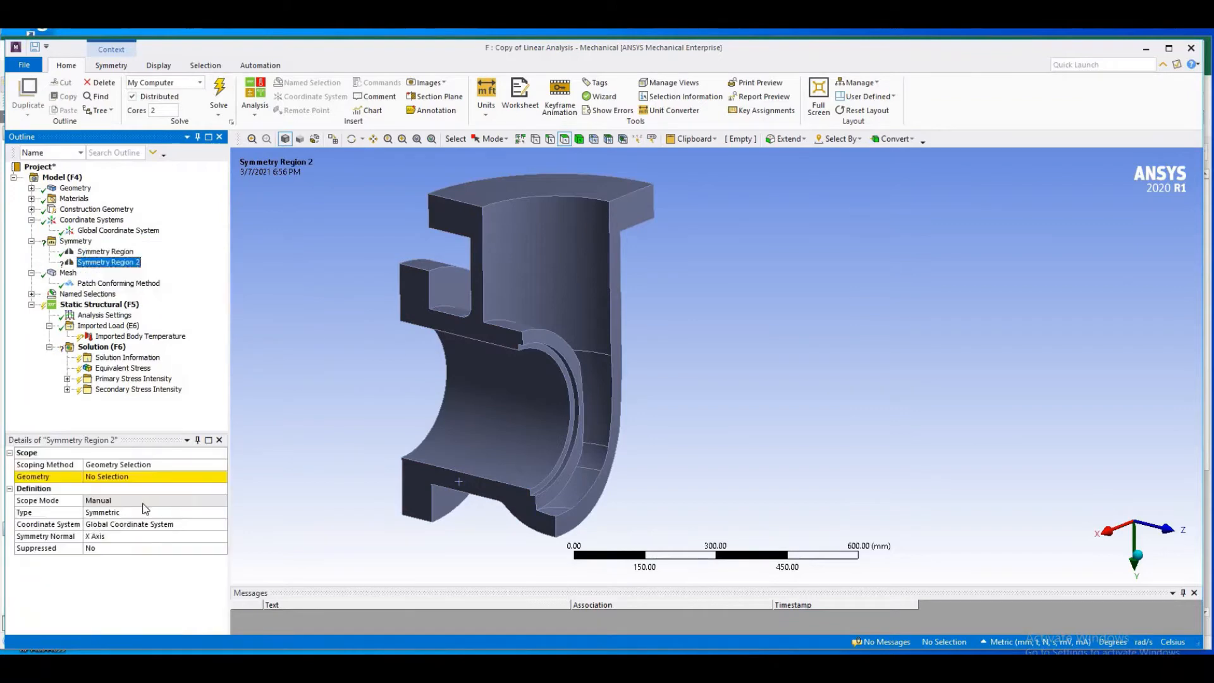
click(617, 294)
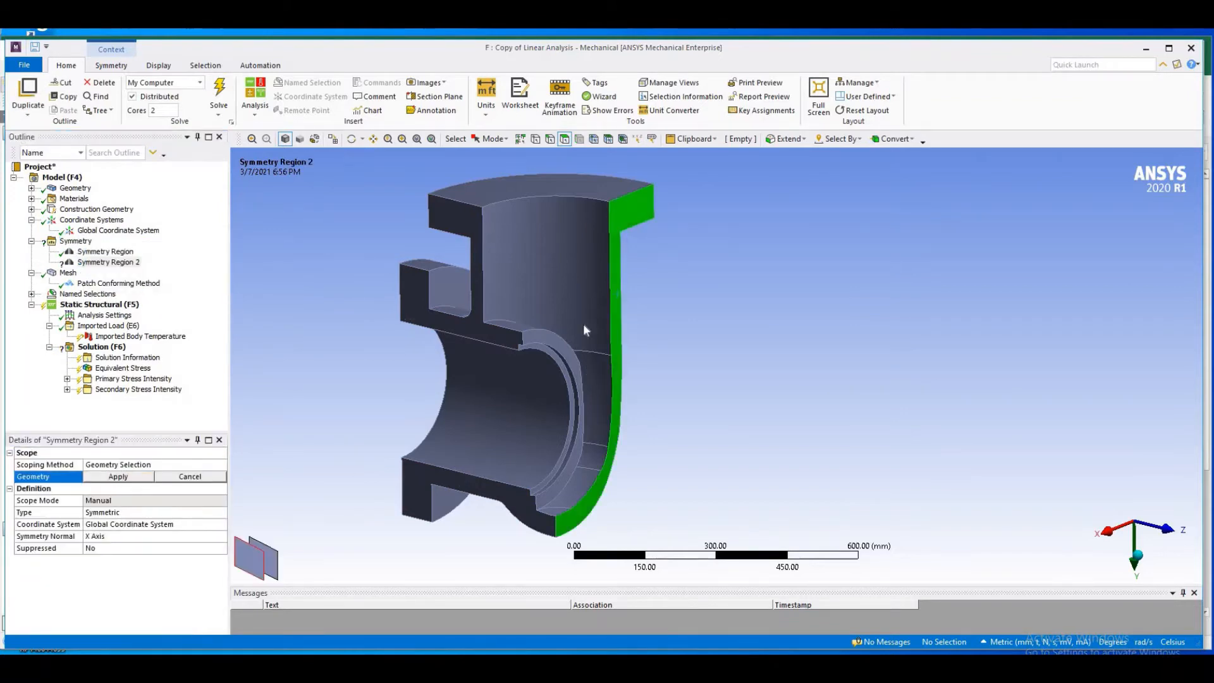
click(110, 477)
click(189, 538)
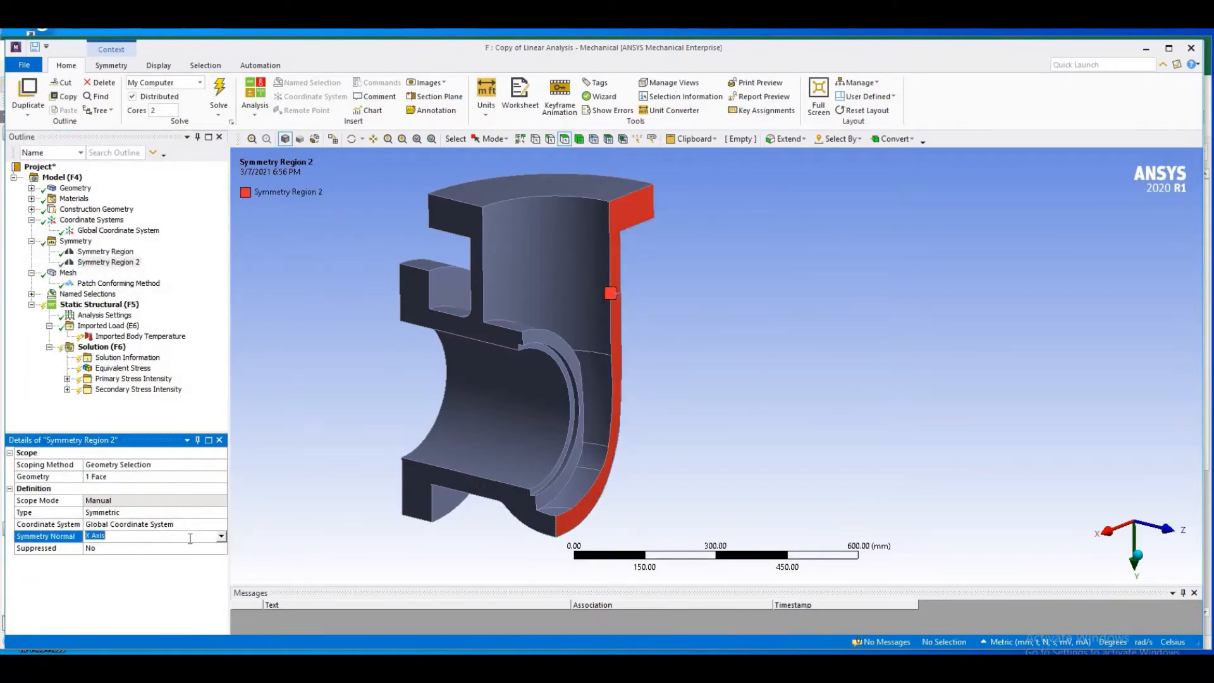
click(221, 536)
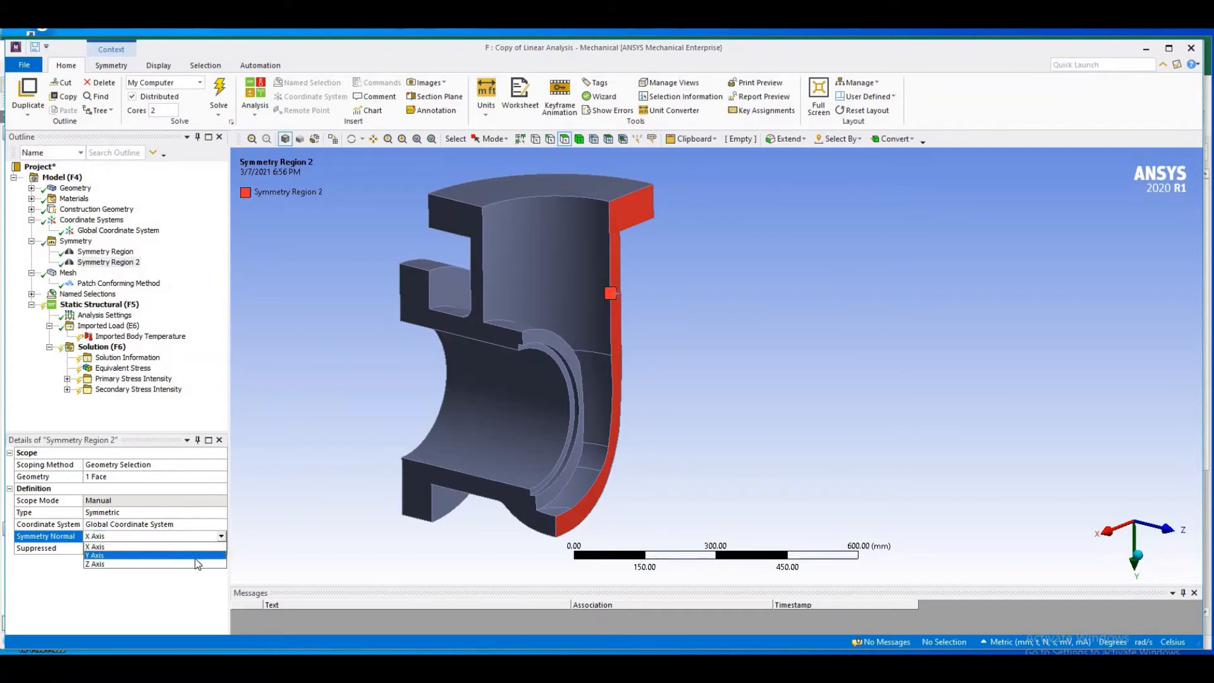
click(195, 562)
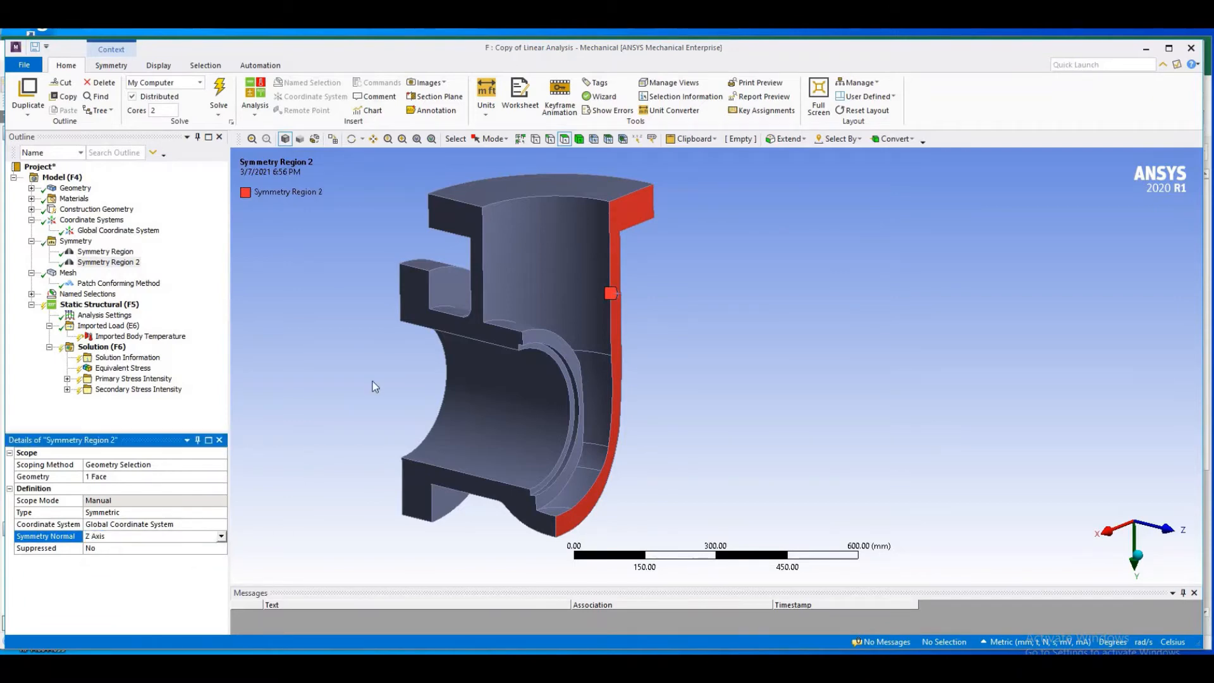
Step: Set Graphical Expansion 1 of the symmetry to 2 repeats, Half method and a ΔZ of 1e-12 mm
click(84, 244)
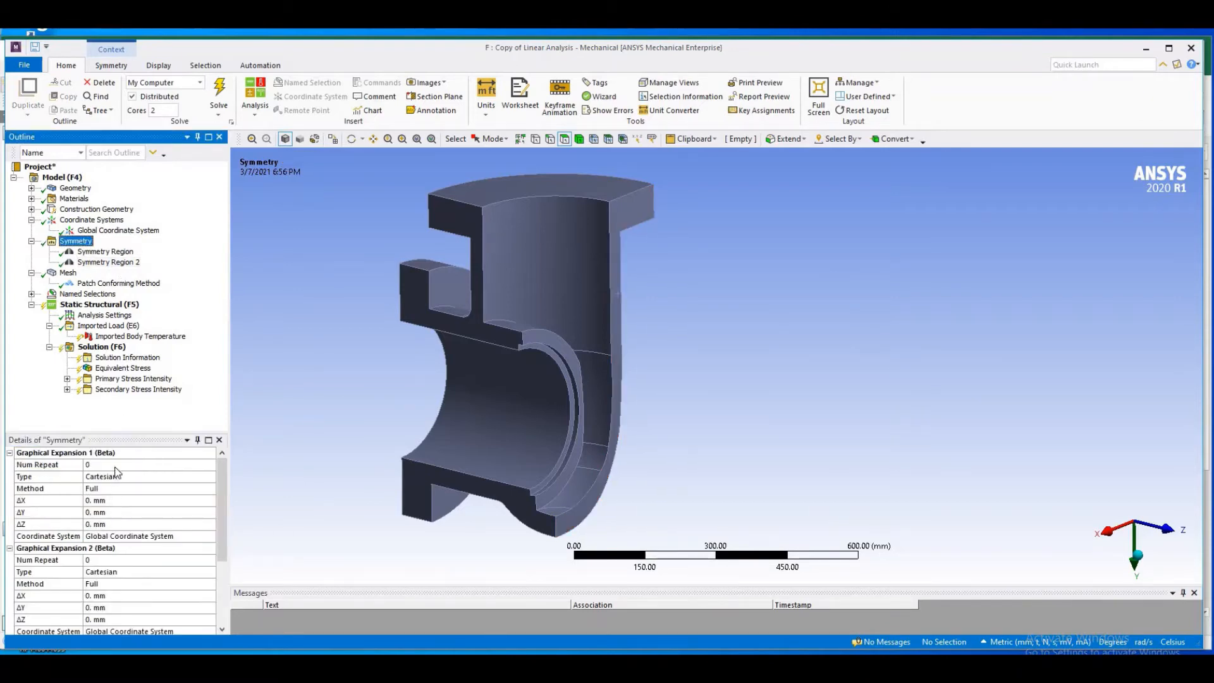
click(116, 466)
text(2)
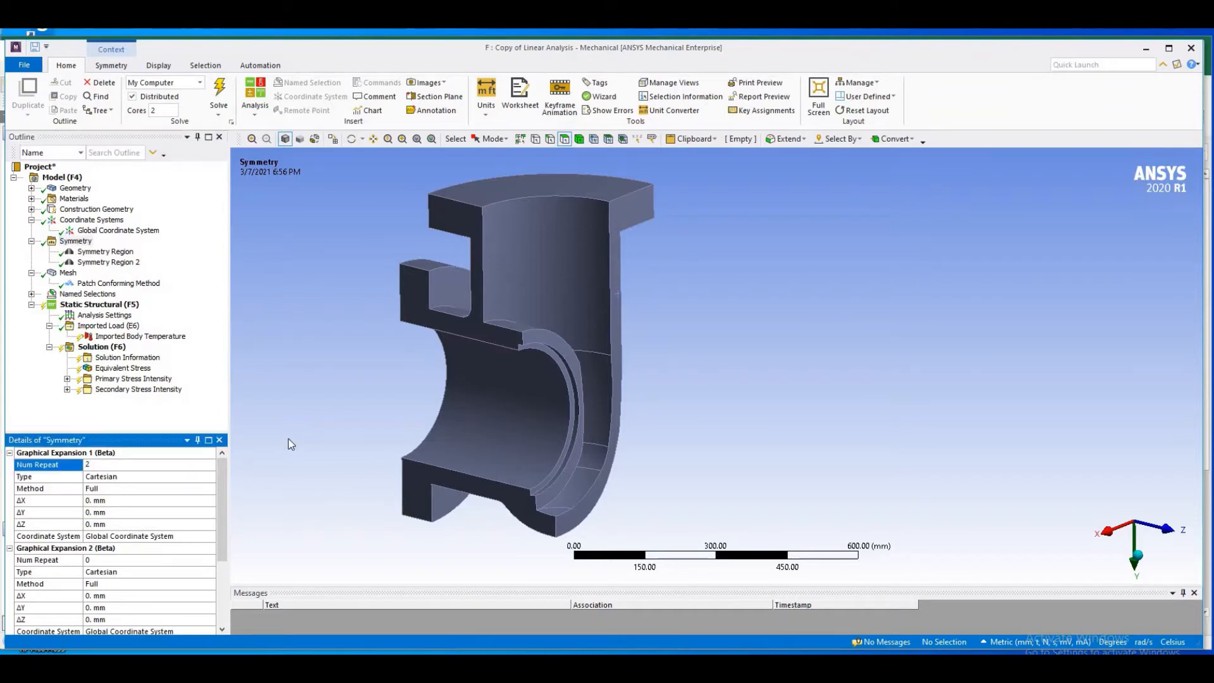
click(157, 525)
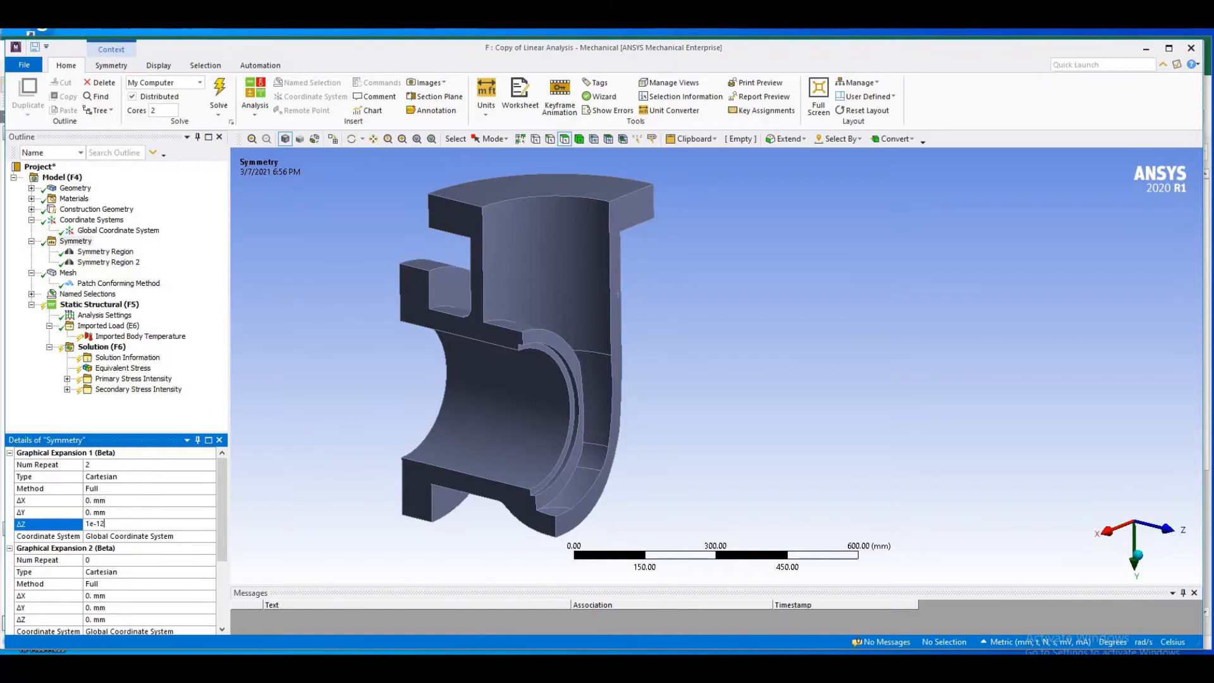
key(Return)
click(193, 489)
click(212, 490)
click(126, 511)
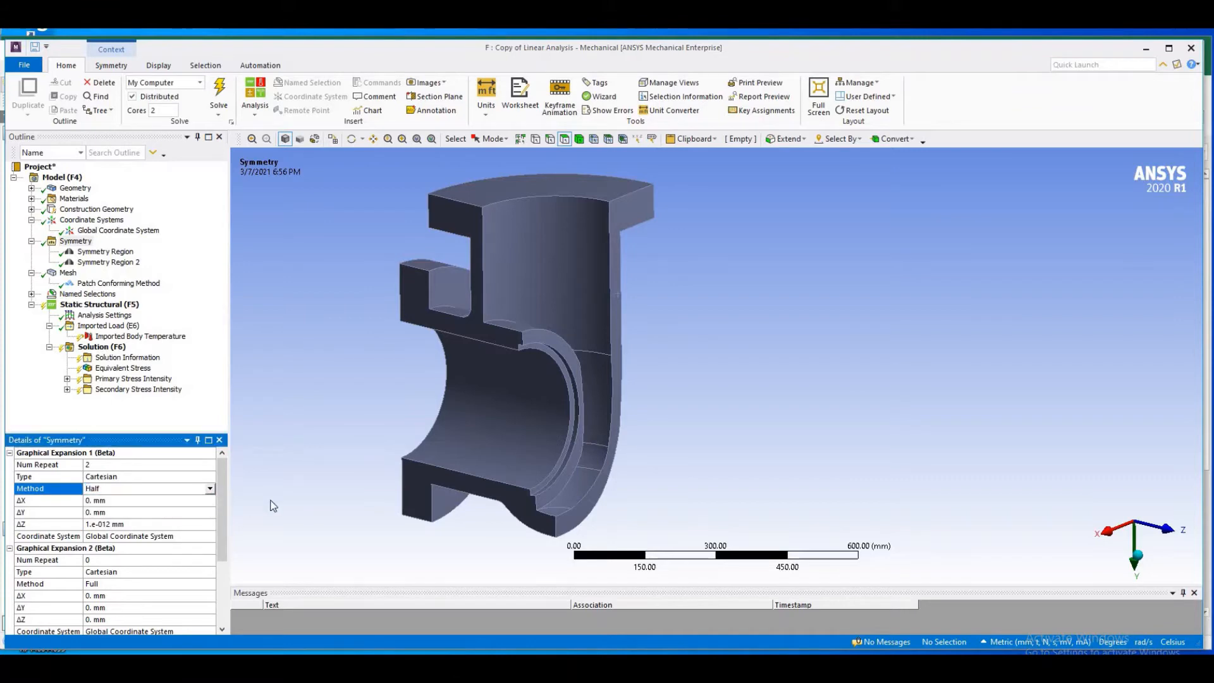
Step: Set Graphical Expansion 2 to 2 repeats, Half method and a ΔX of 1e-12 mm, and view the mesh
click(147, 560)
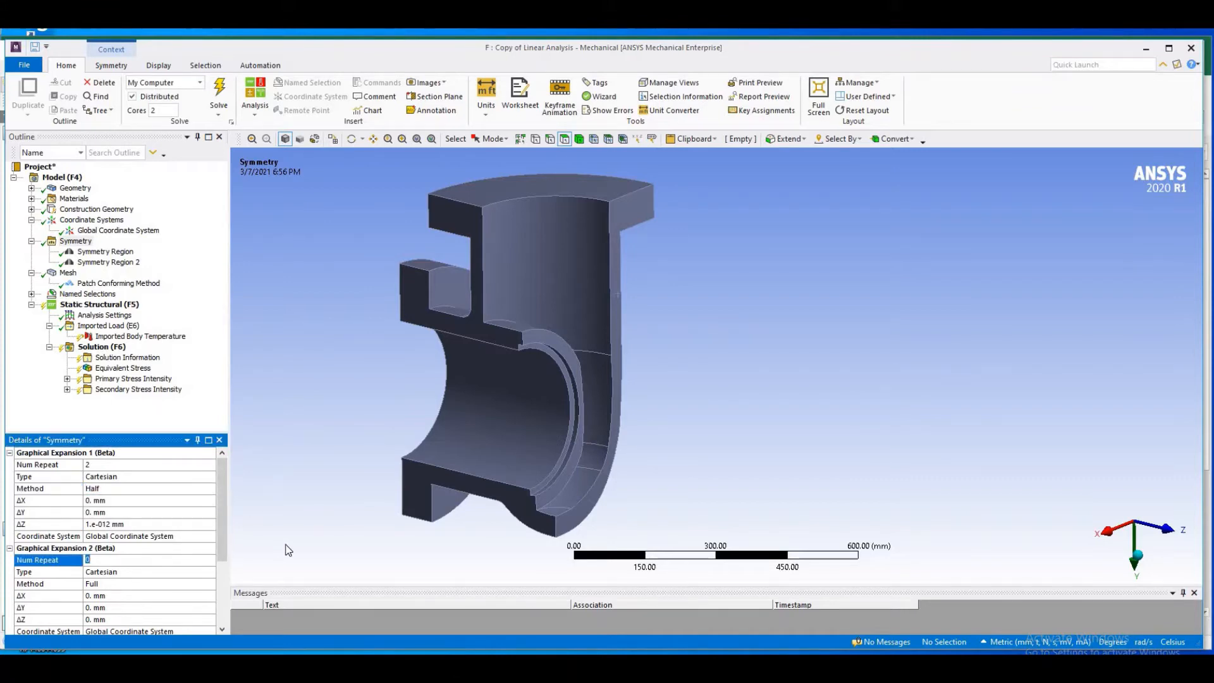
text(2)
click(148, 595)
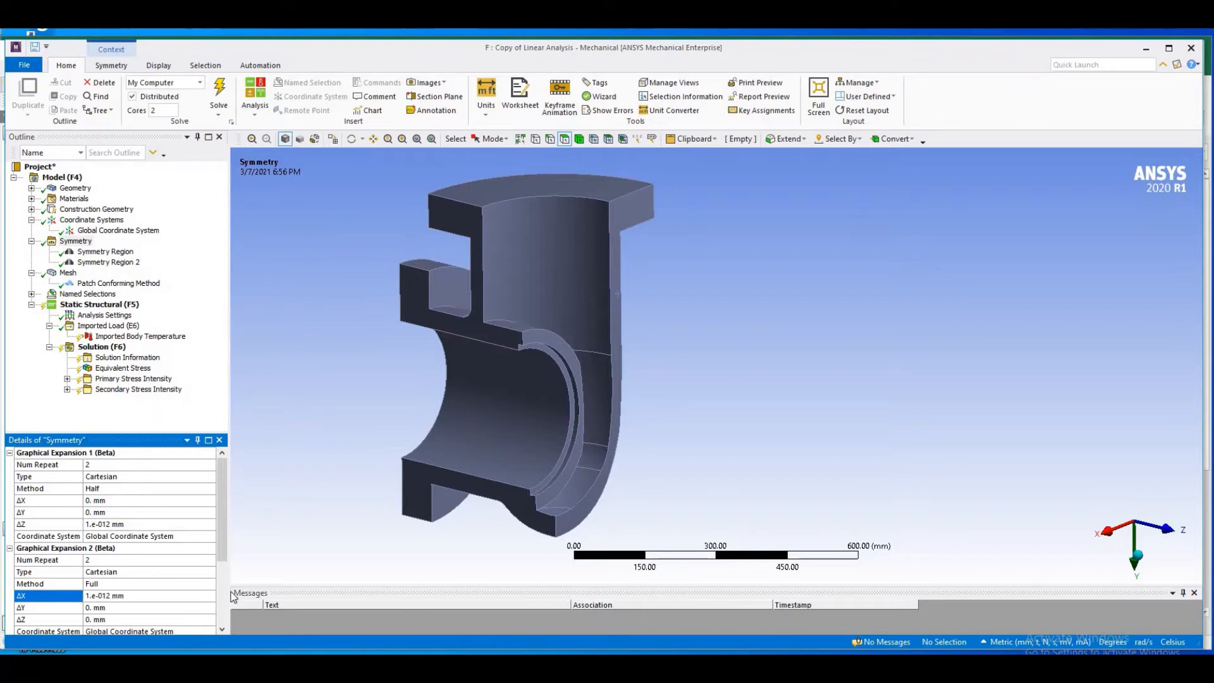
click(207, 581)
click(209, 583)
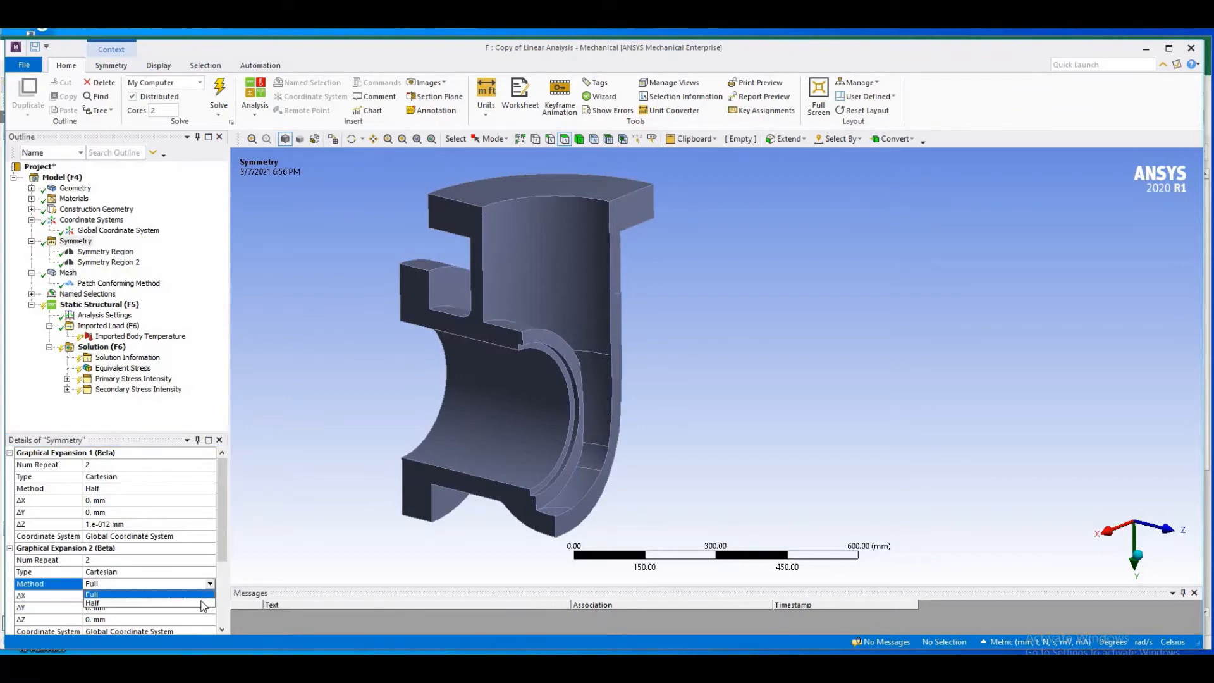
click(206, 603)
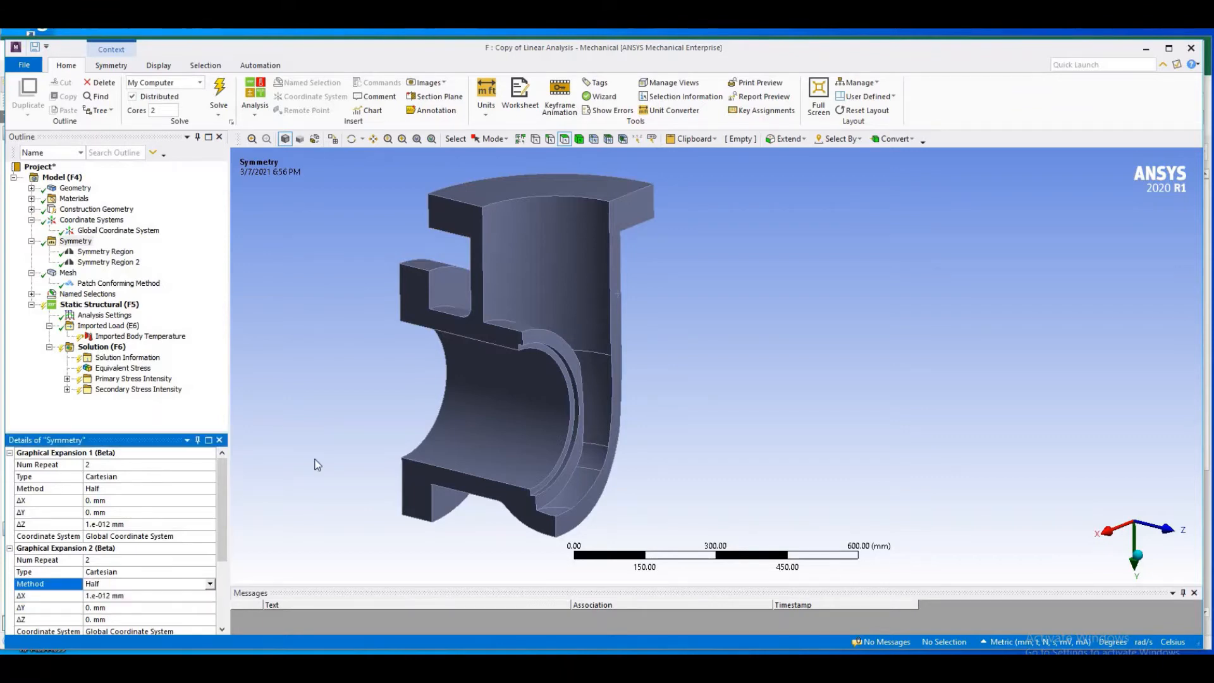
click(72, 277)
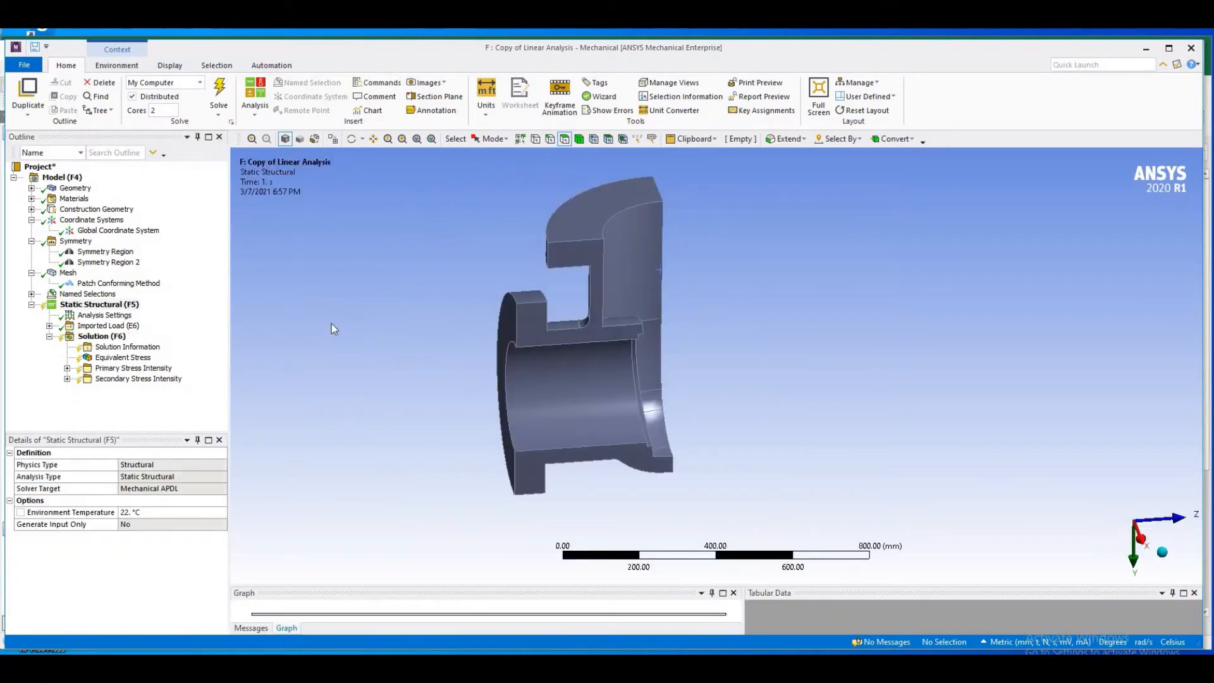
Step: Insert a pressure load in the static structural analysis and scope it to the Wet Area named selection
click(122, 306)
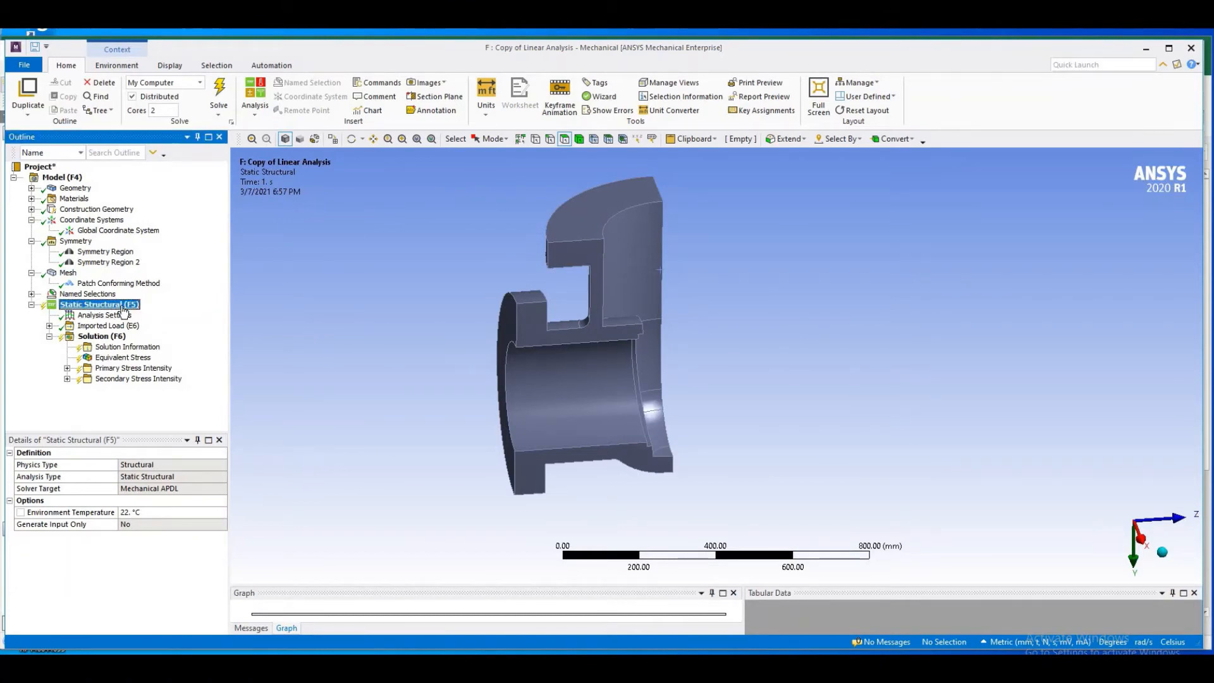
right_click(124, 306)
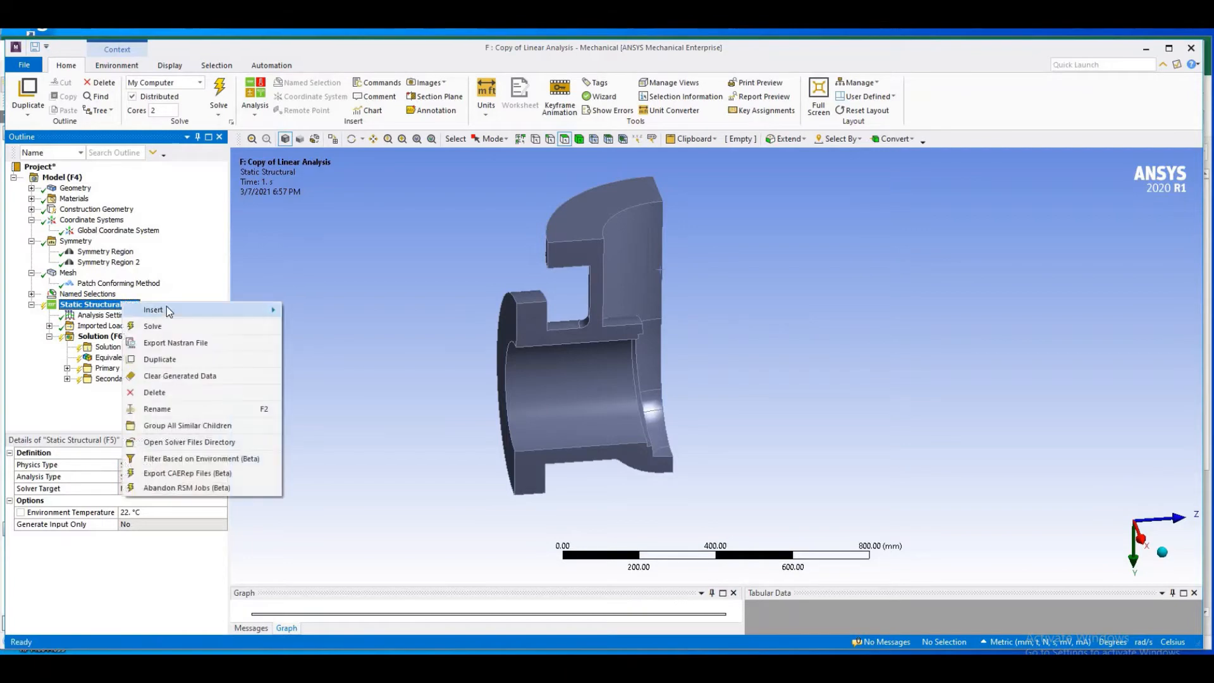
mouse_move(166, 309)
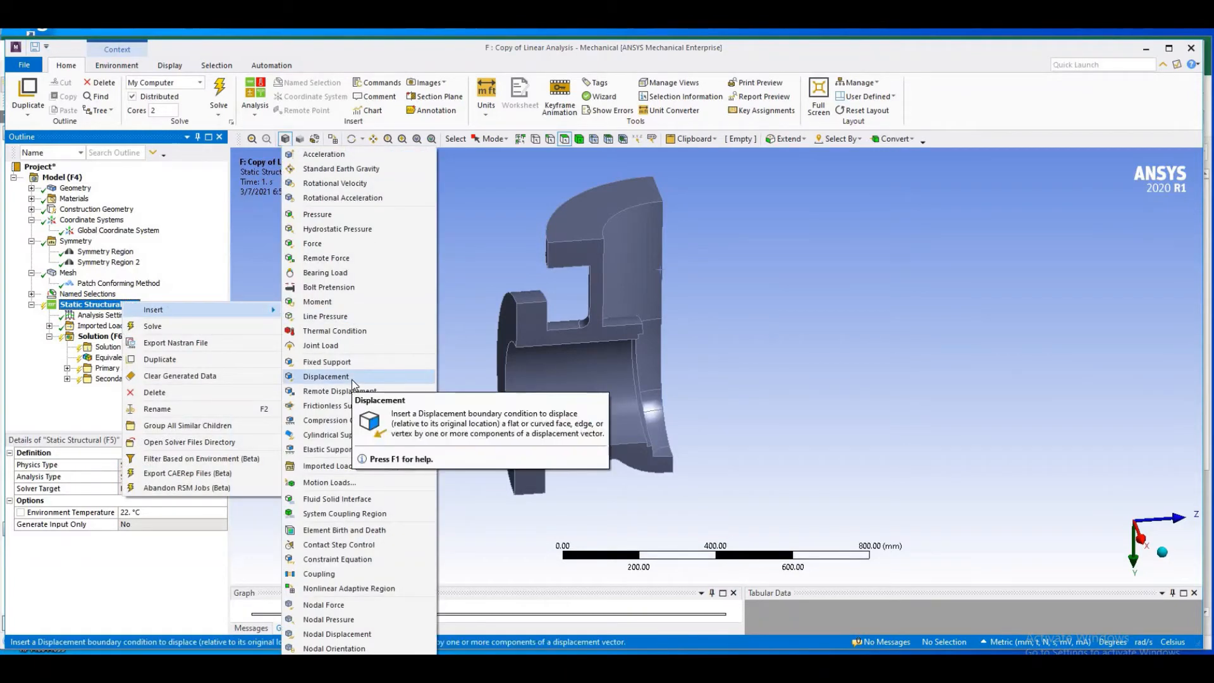
click(335, 215)
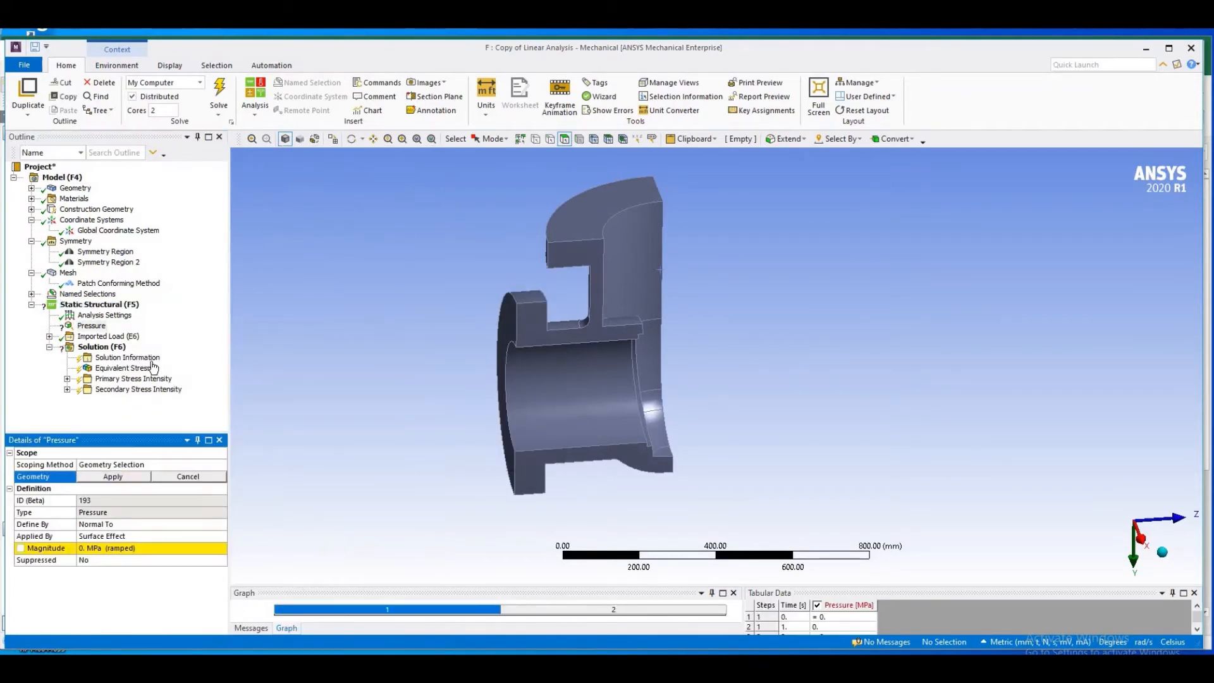
double_click(166, 465)
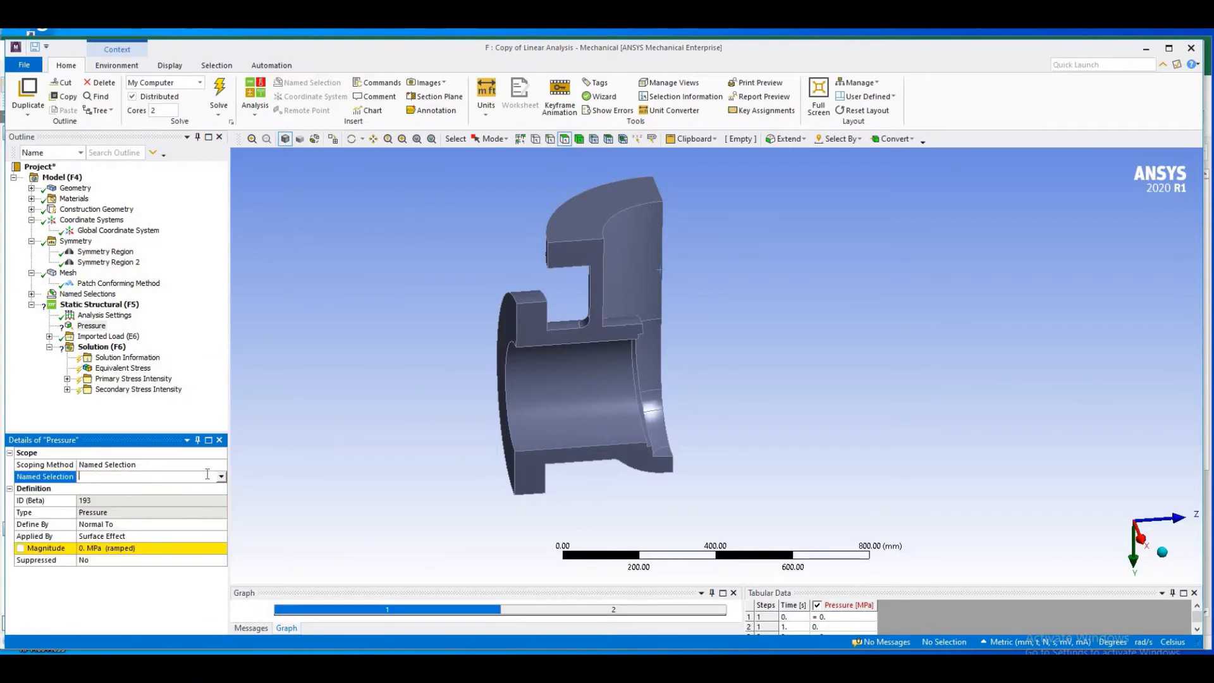
click(220, 476)
click(184, 490)
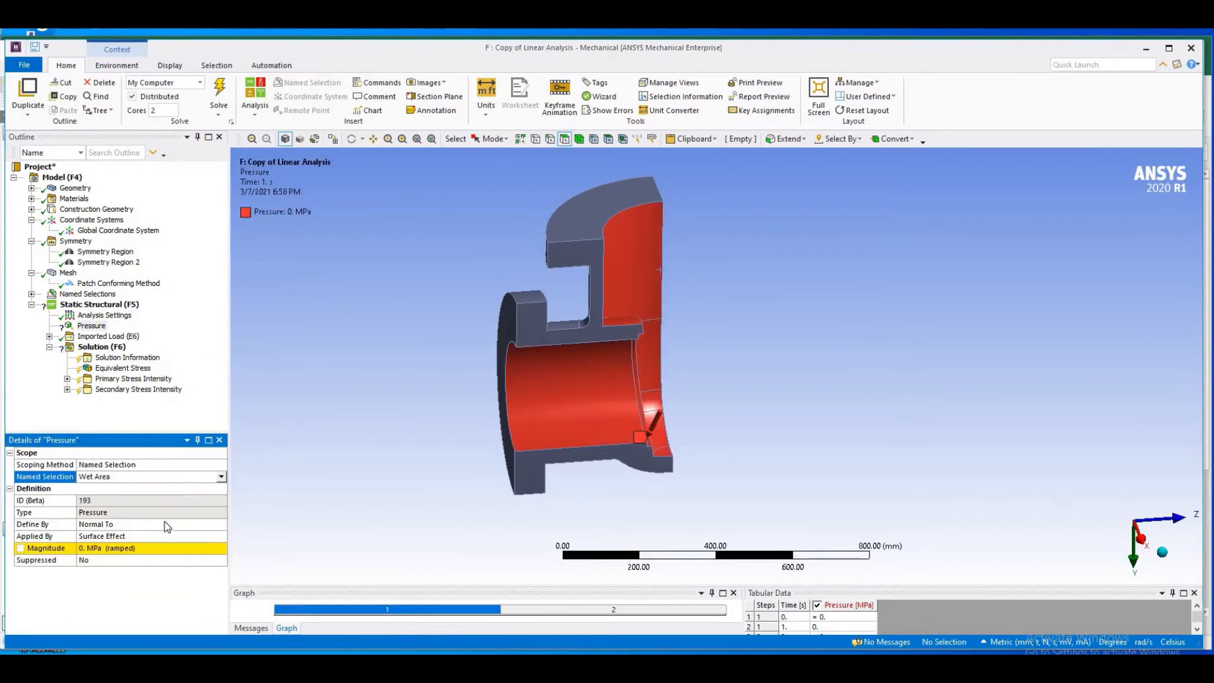
Step: Set the pressure at time 1 s to 5000 psi, switching the units to U.S. Customary (in, lbm, lbf, °F, s, V, A)
click(1197, 630)
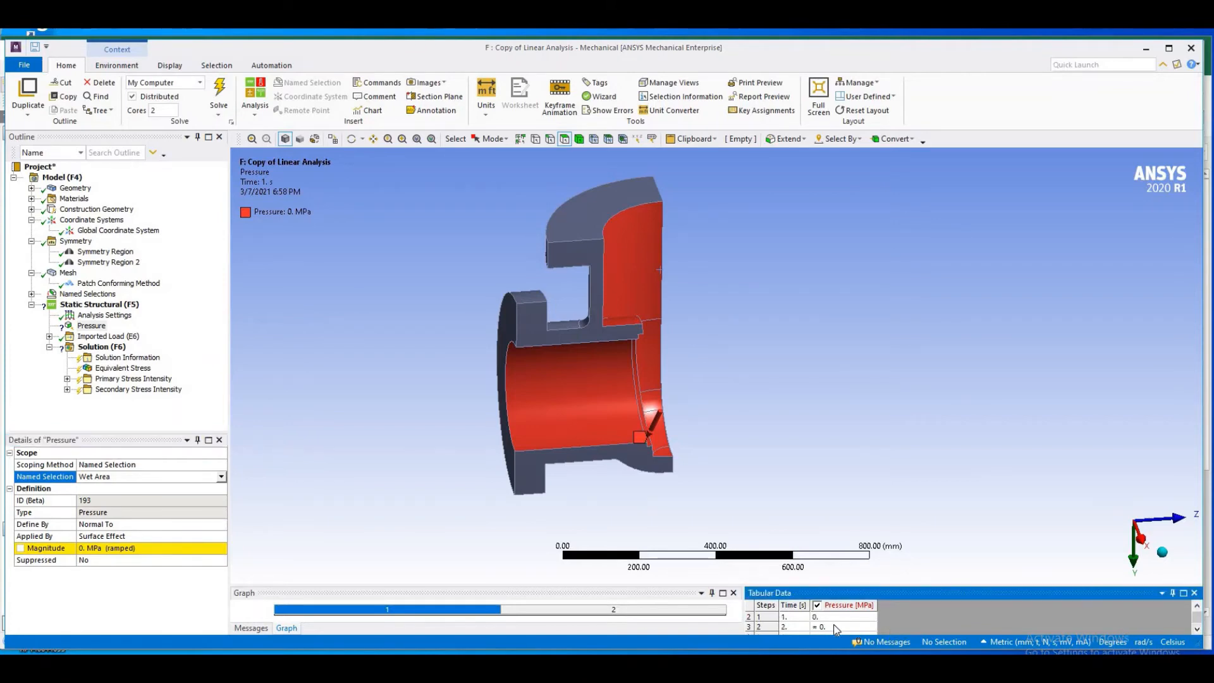
click(835, 617)
text(5000)
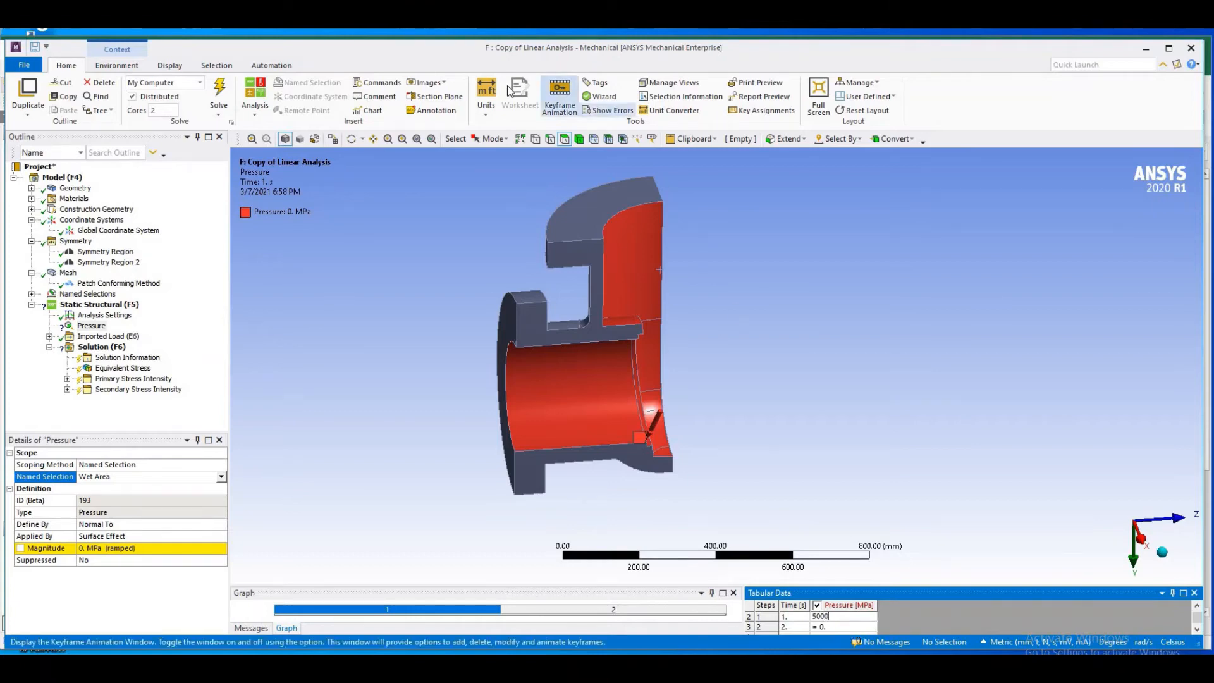
click(485, 106)
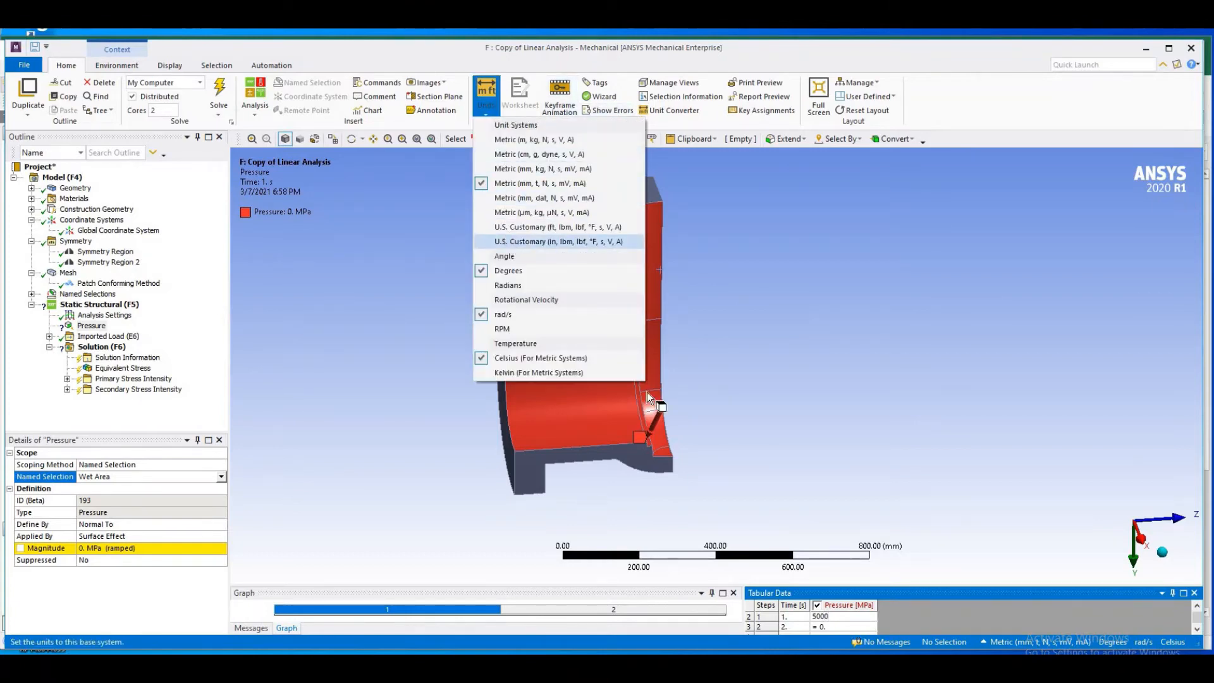
click(509, 241)
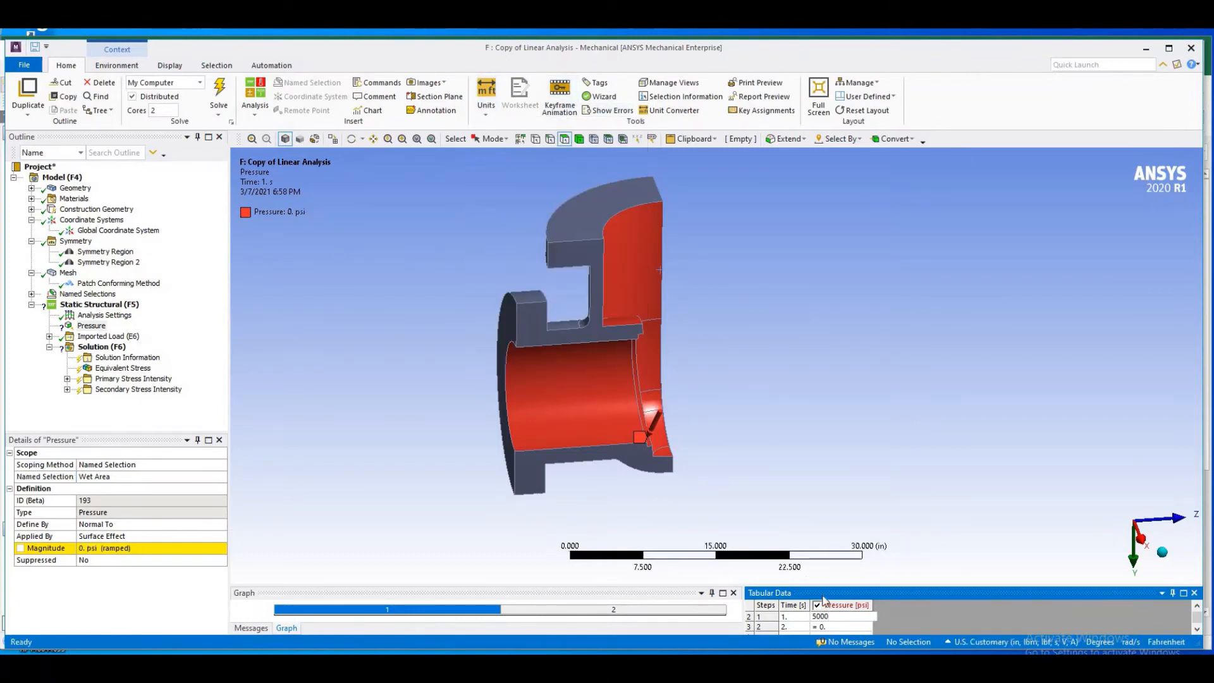
click(847, 625)
click(871, 505)
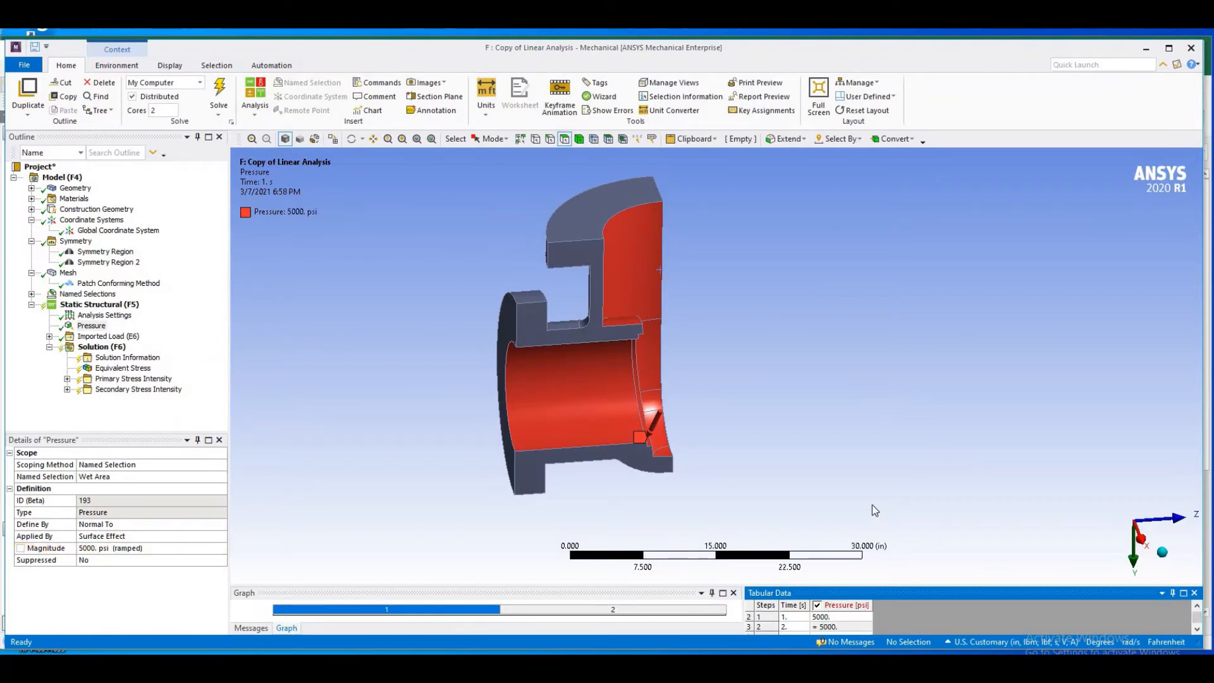
Step: Insert a force load in the static structural analysis, scope it to the side flange's end face and define it by components
click(107, 306)
right_click(107, 309)
mouse_move(162, 315)
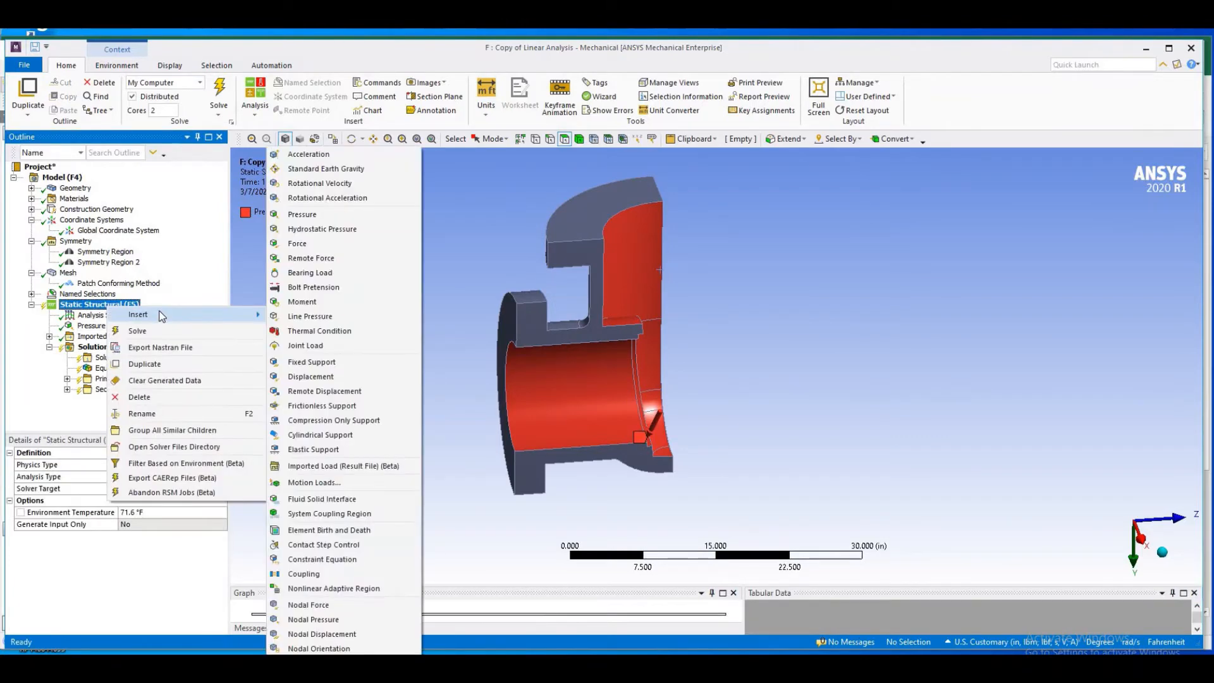
click(316, 244)
middle_drag(563, 421, 520, 449)
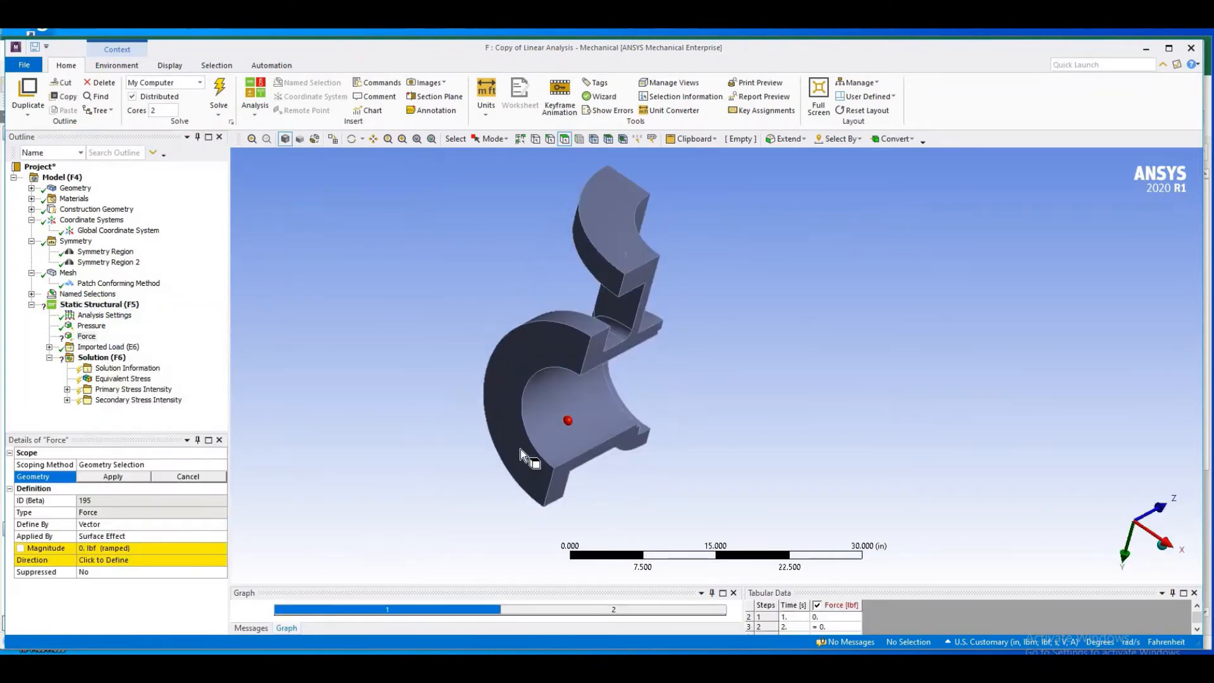
click(552, 354)
click(112, 476)
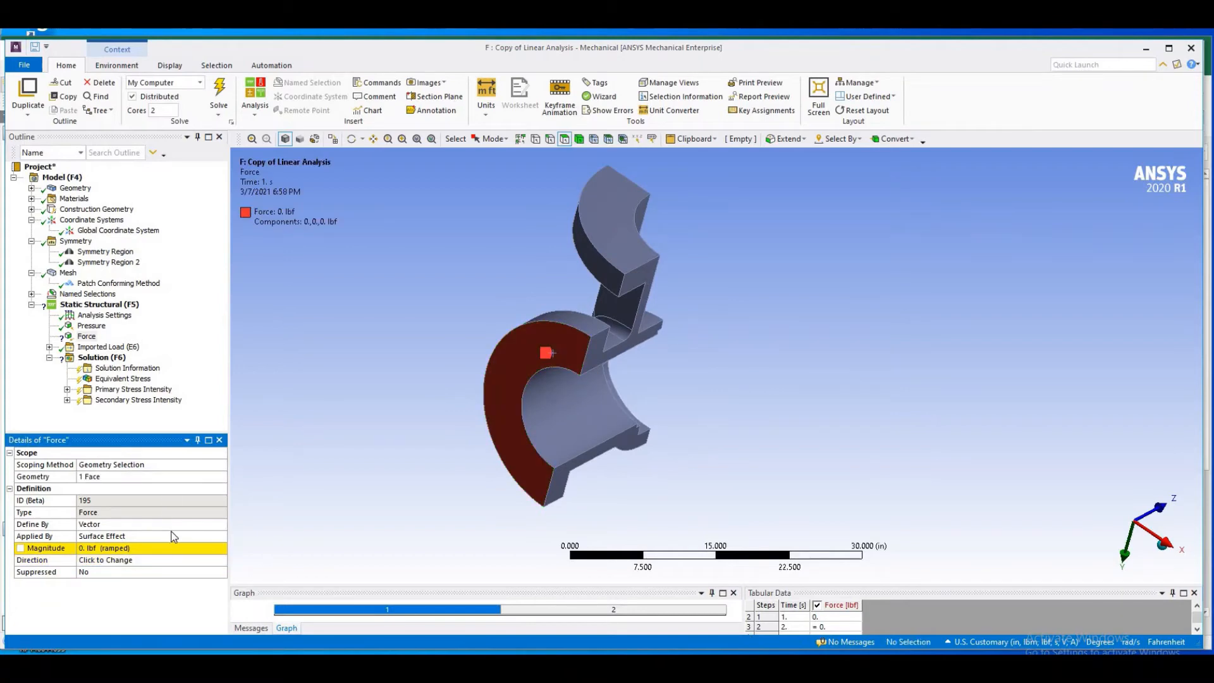
double_click(185, 526)
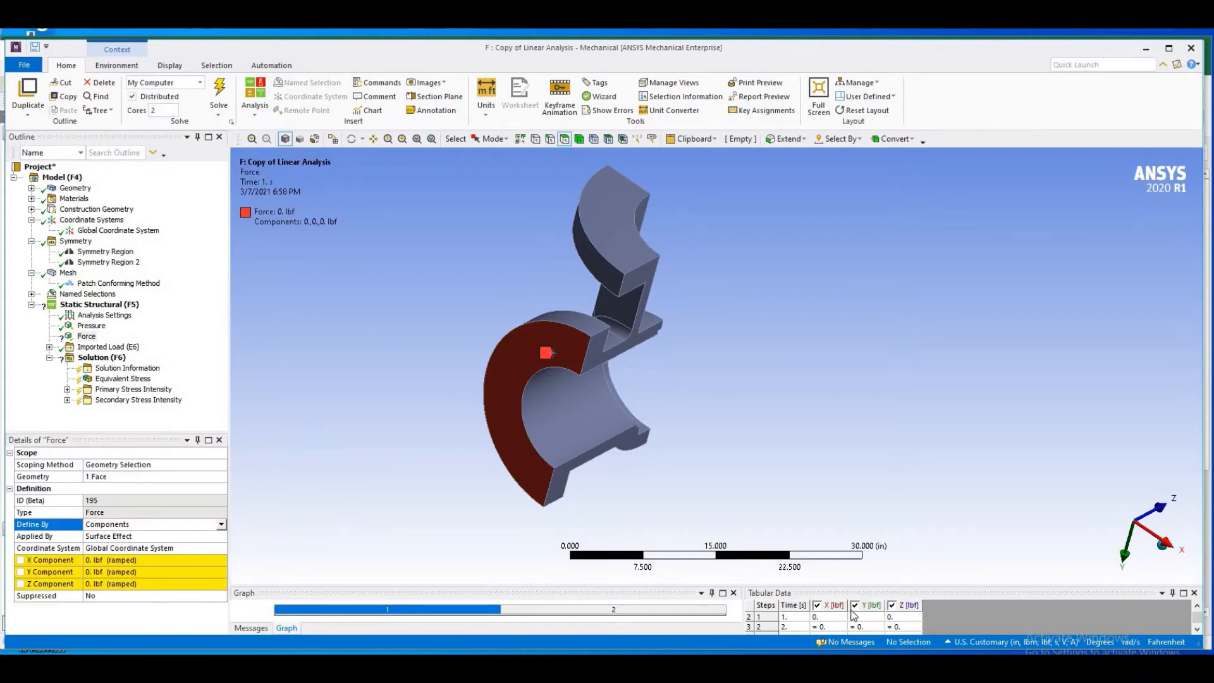
Step: Copy the Pressure End Force 1 value from the Linear Analysis sheet in Excel and return to the Copy of Linear Analysis model
middle_drag(574, 445, 495, 408)
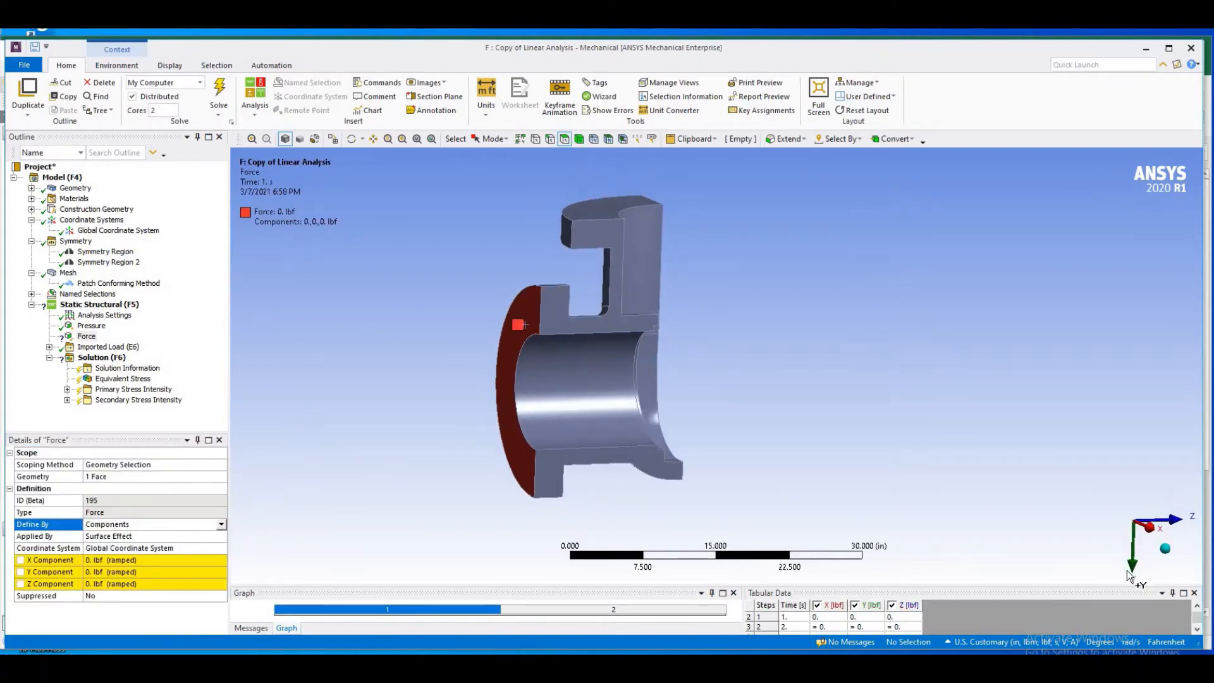
key(alt+Tab)
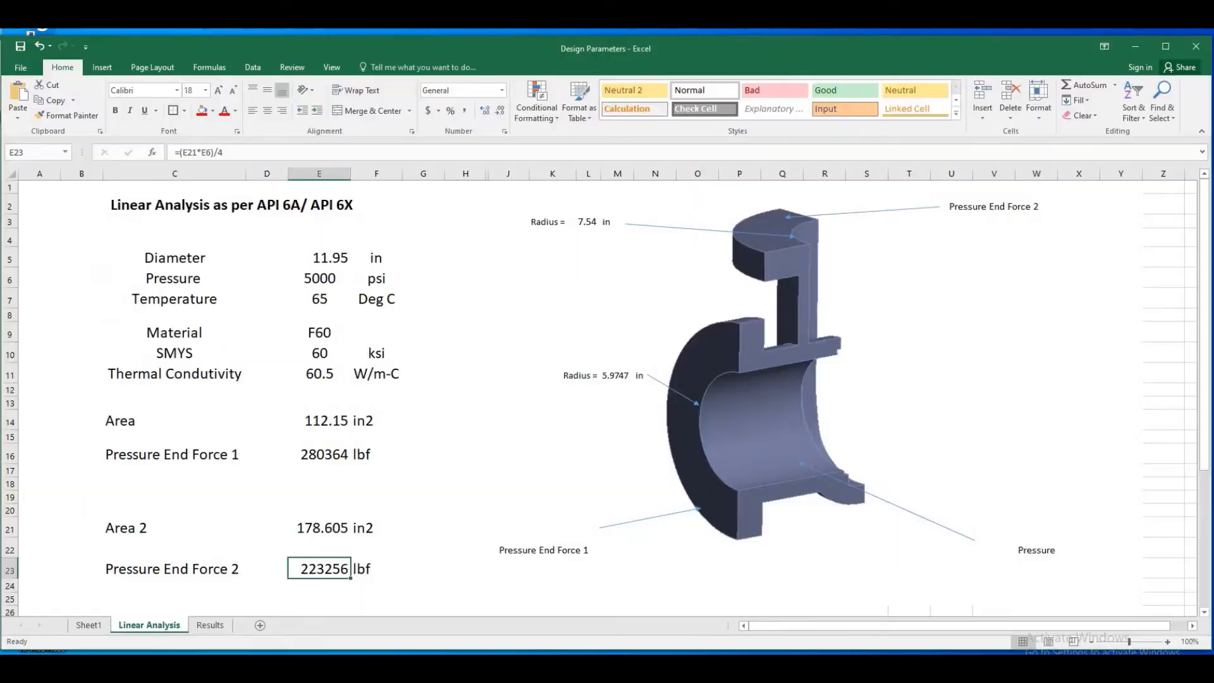
click(420, 501)
click(325, 455)
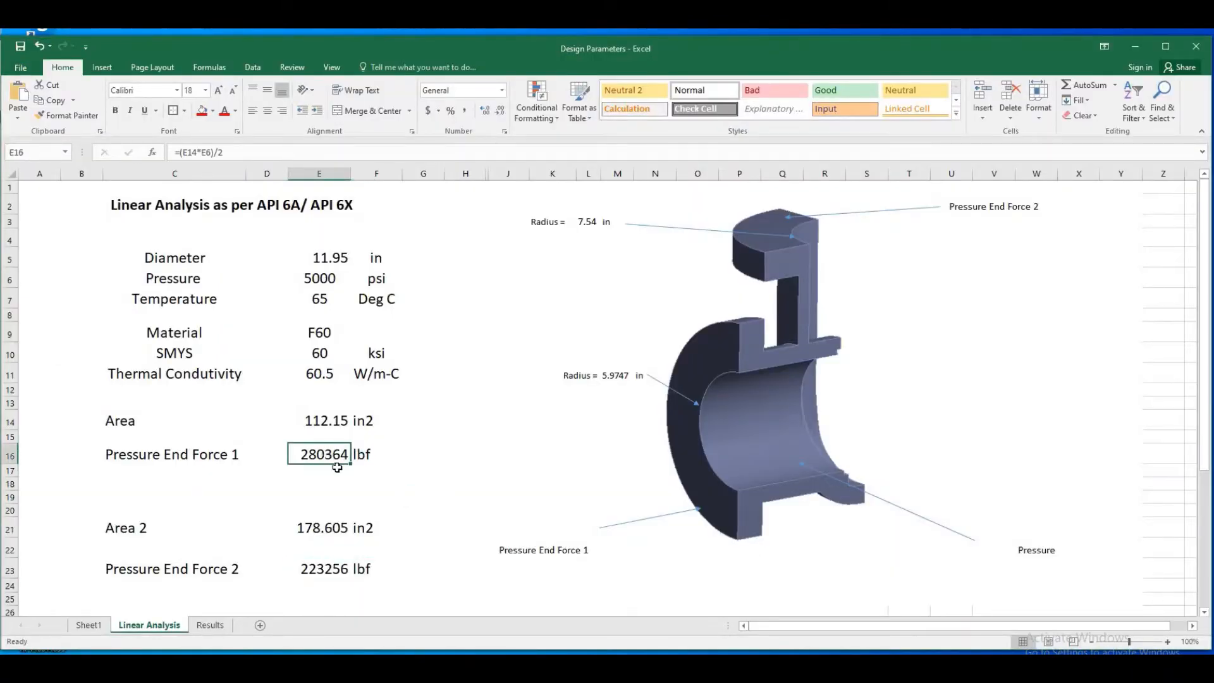
key(ctrl+c)
click(599, 679)
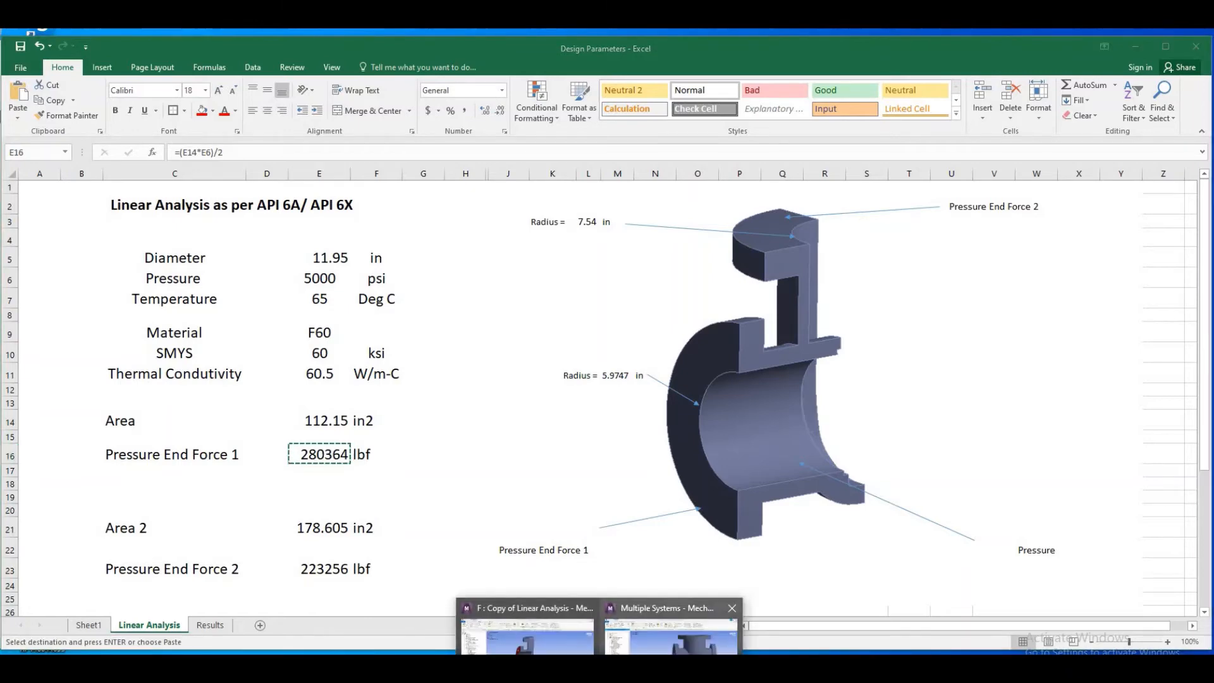
click(564, 648)
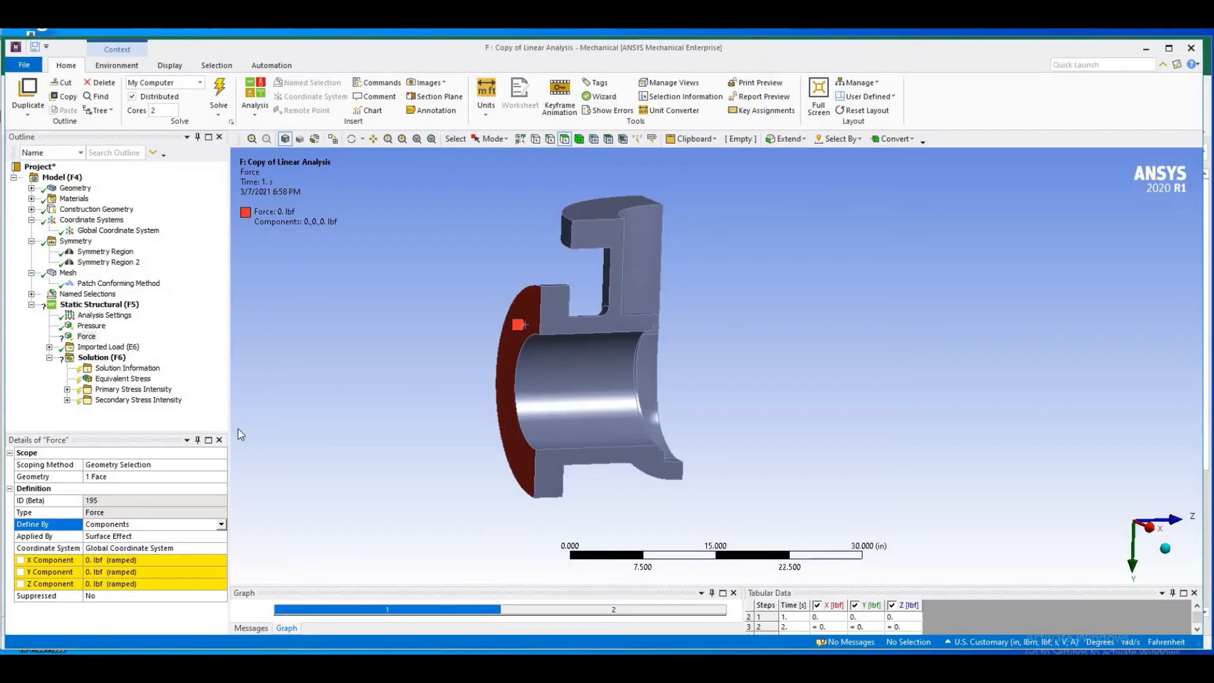
Step: Set the Z component of the side flange force at time 1 s to -280364 lbf
click(903, 617)
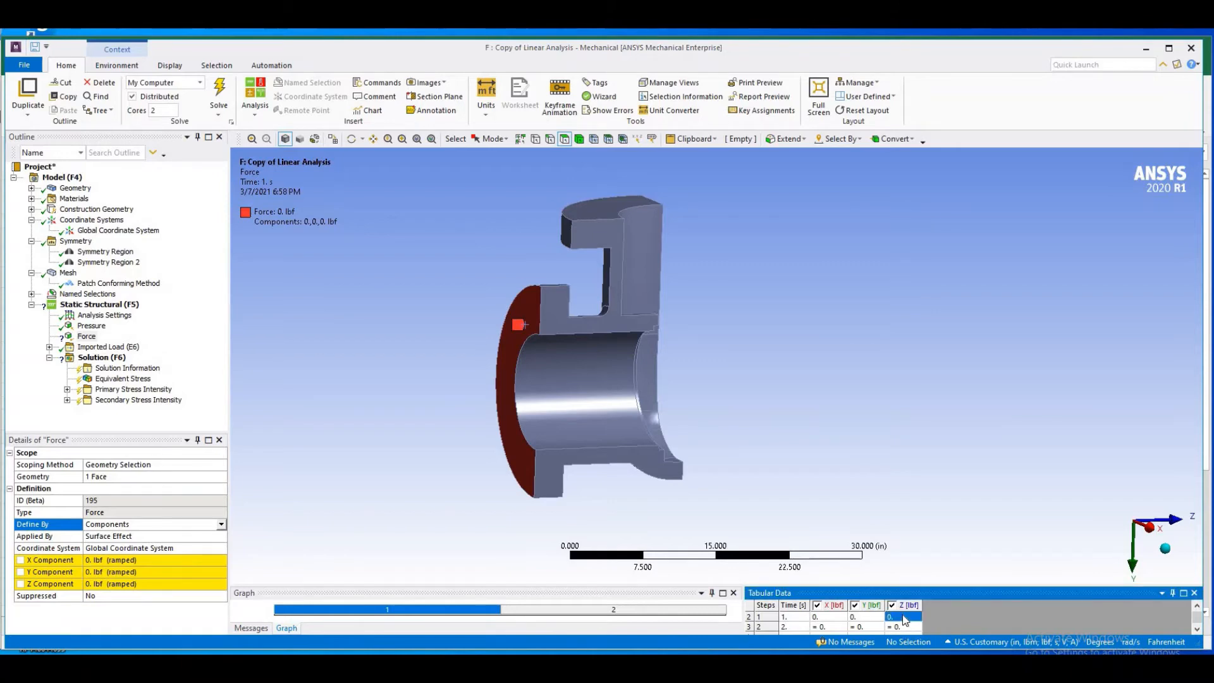
key(ctrl+v)
click(906, 626)
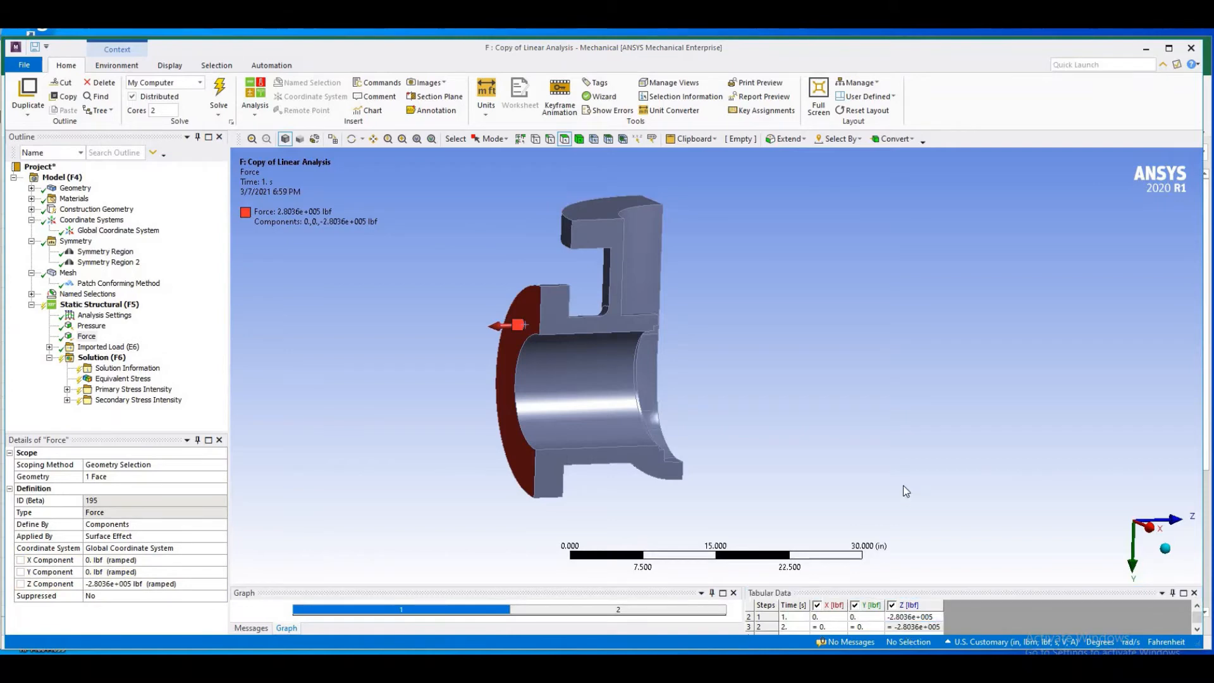
Step: Insert a second force load, scope it to the upper flange's top face and define it by components
click(101, 304)
right_click(109, 306)
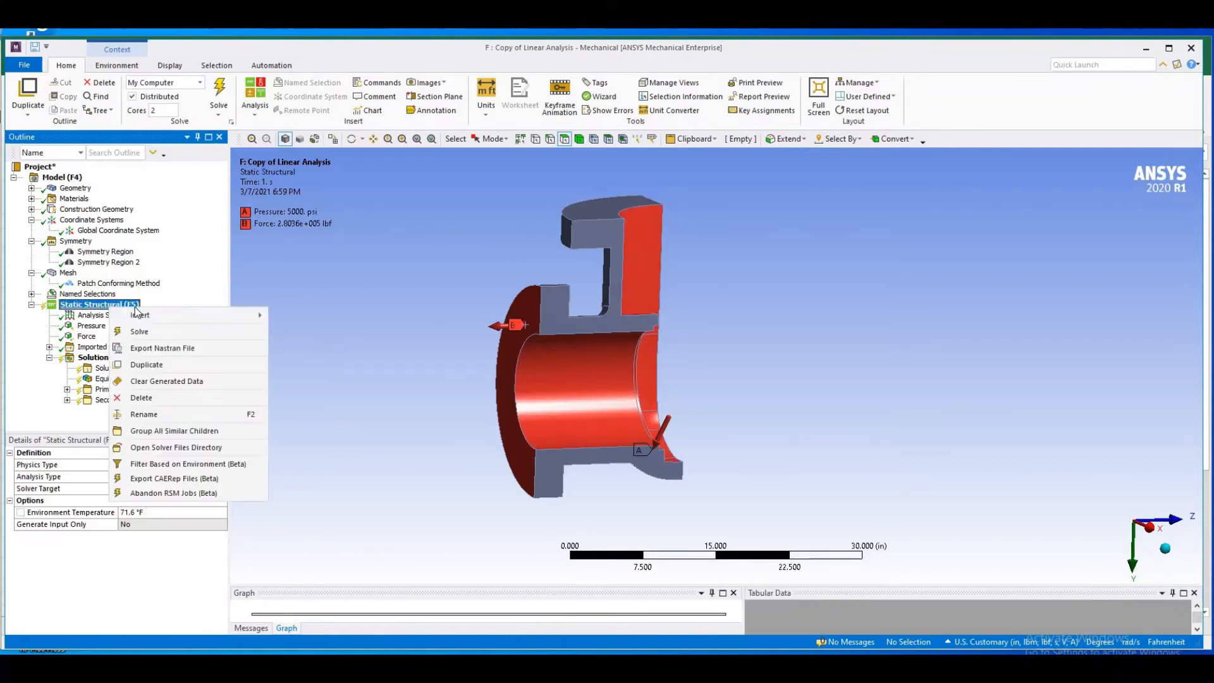
mouse_move(211, 314)
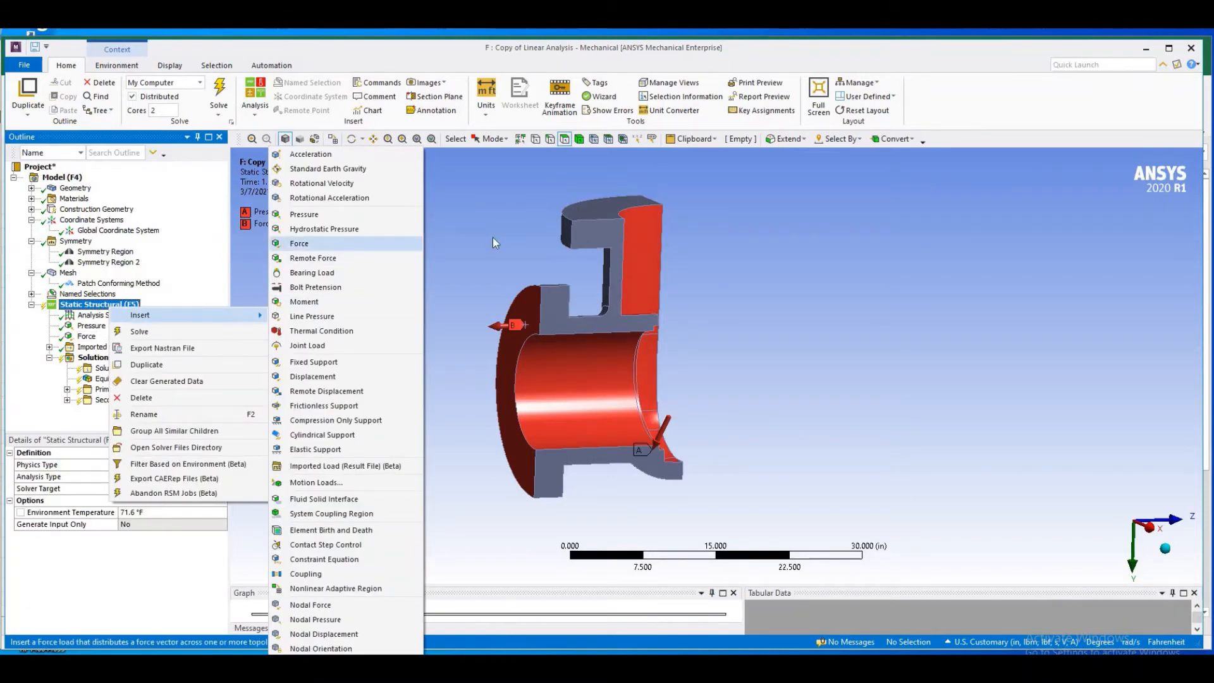
click(299, 243)
click(129, 477)
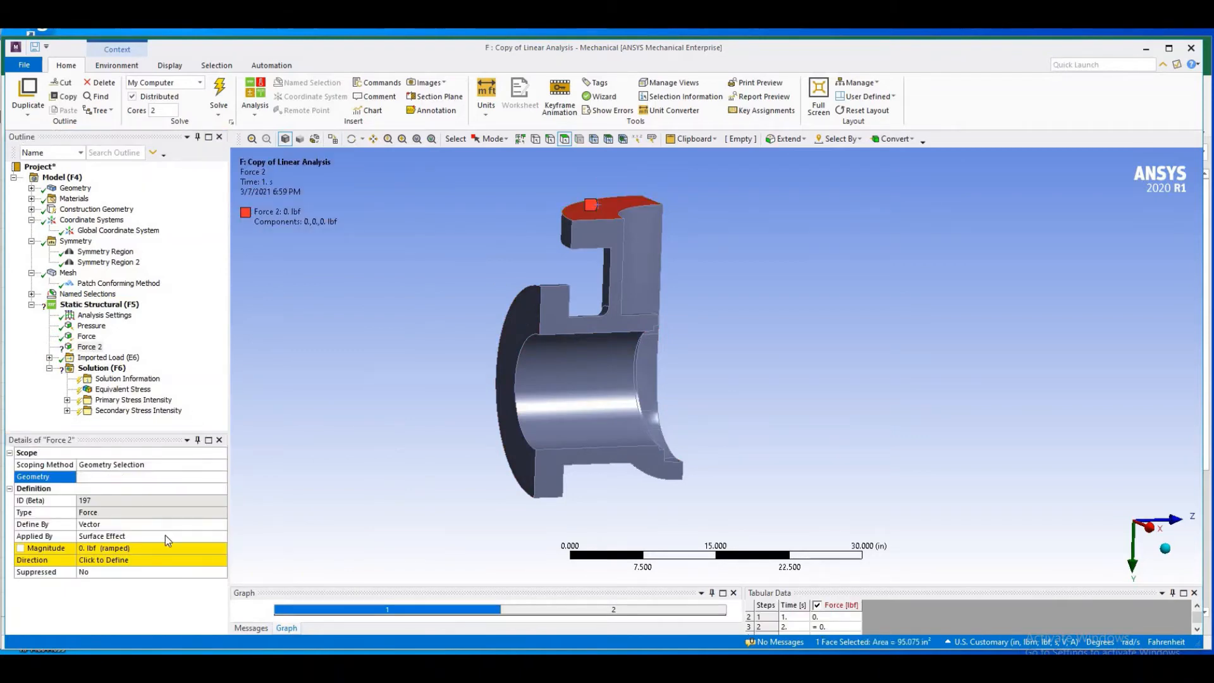
double_click(177, 524)
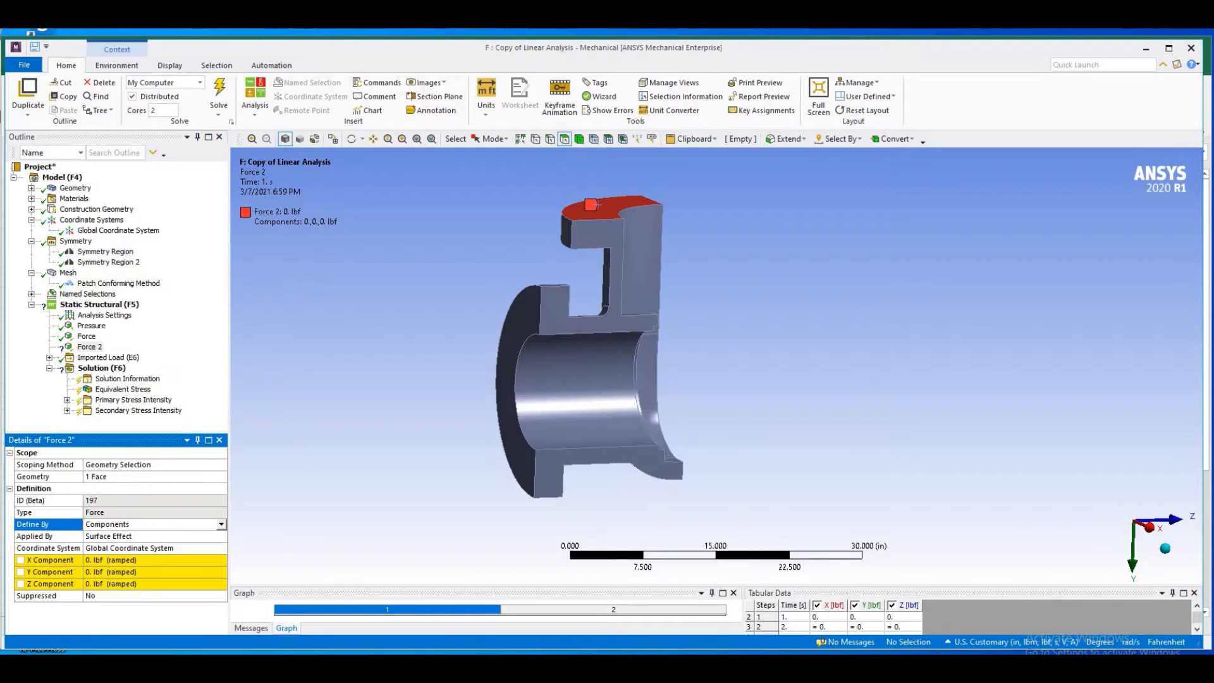
Step: Copy the Pressure End Force 2 value from the Excel sheet and return to the Copy of Linear Analysis model
key(alt+Tab)
click(322, 570)
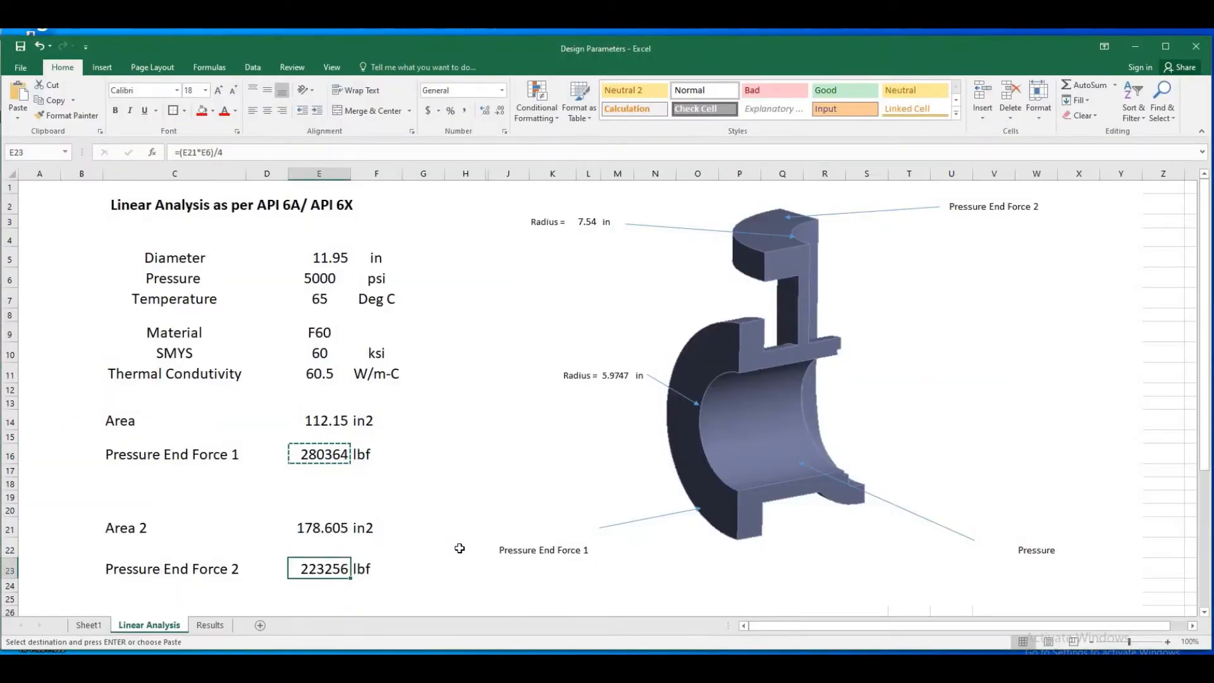
key(ctrl+c)
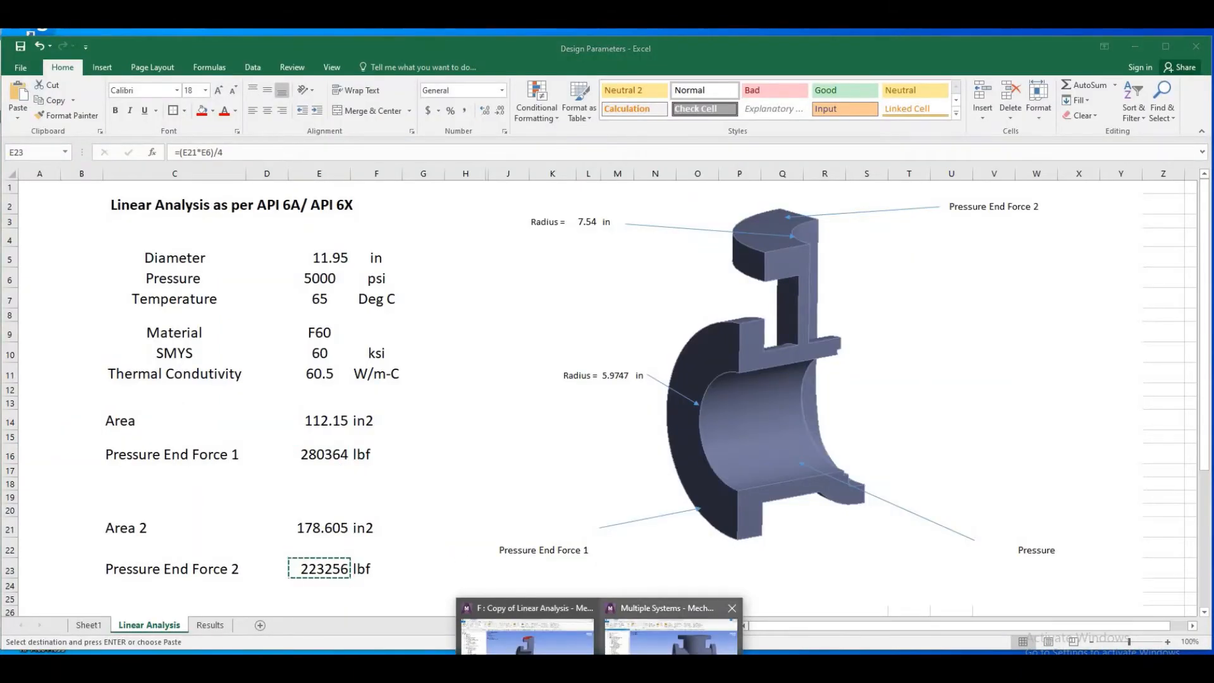
click(528, 636)
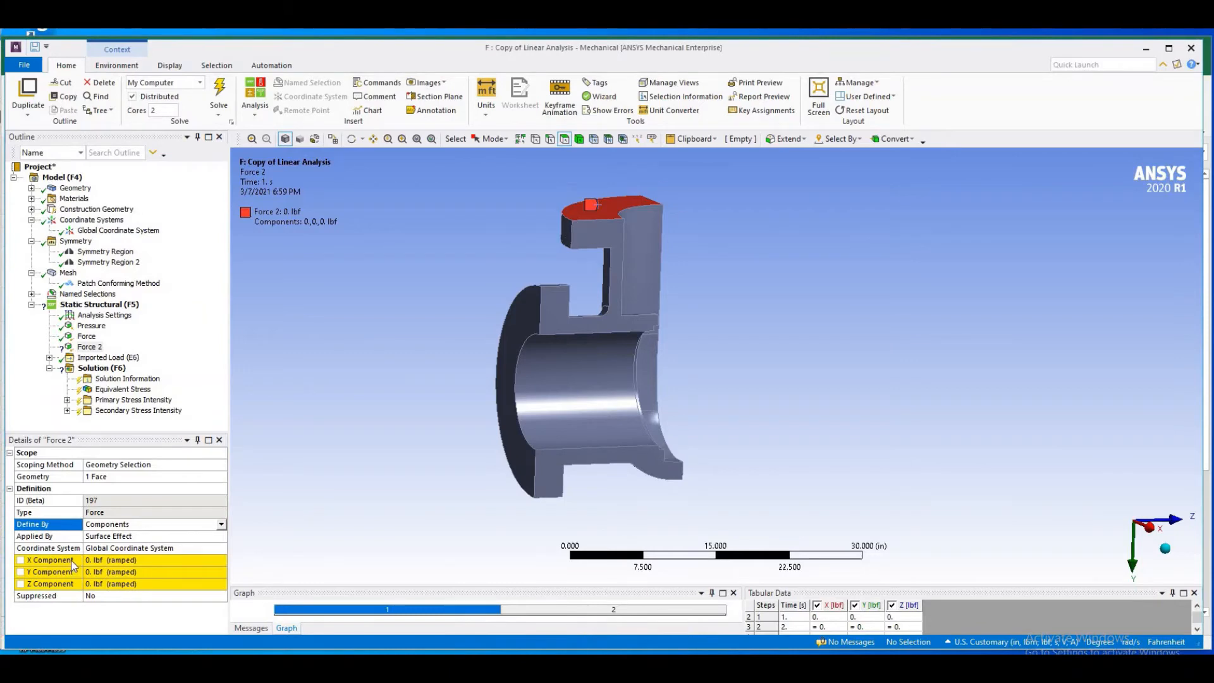
Step: Set the Y component of the second force at time 1 s to -223256 lbf
click(865, 618)
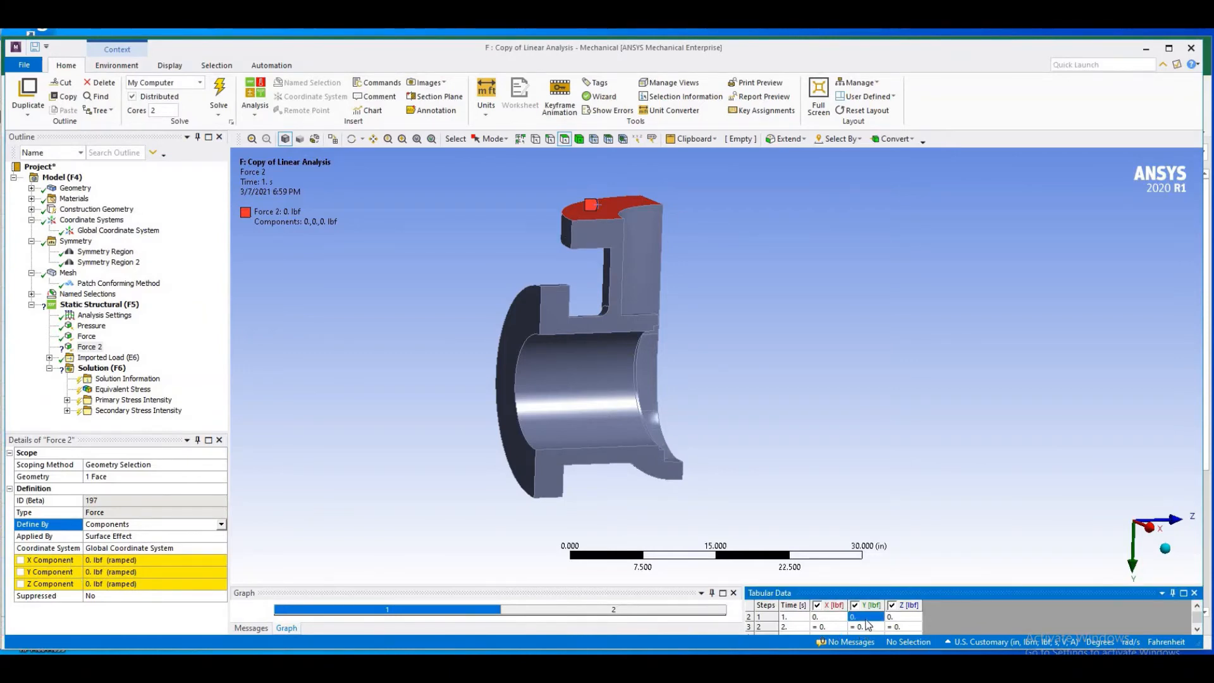
text(-)
key(ctrl+v)
key(Return)
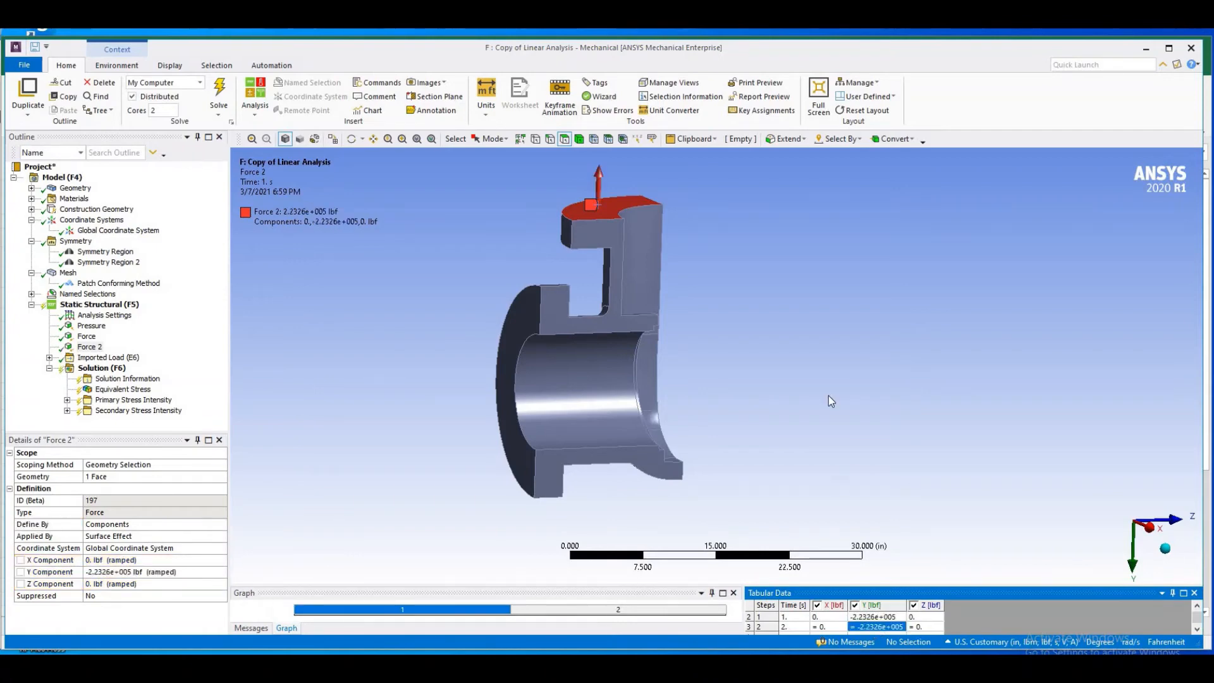
Step: Insert a displacement support in the static structural analysis and scope it to the vertex at the bottom of the valve body
click(125, 307)
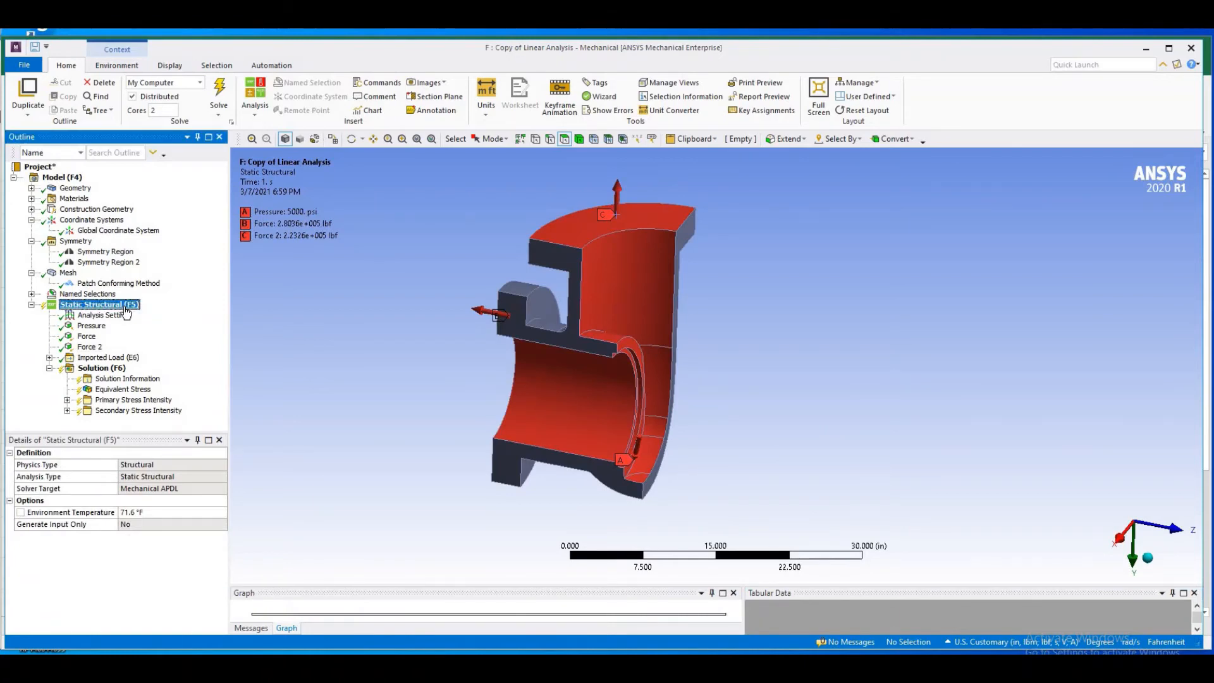
right_click(125, 312)
mouse_move(205, 316)
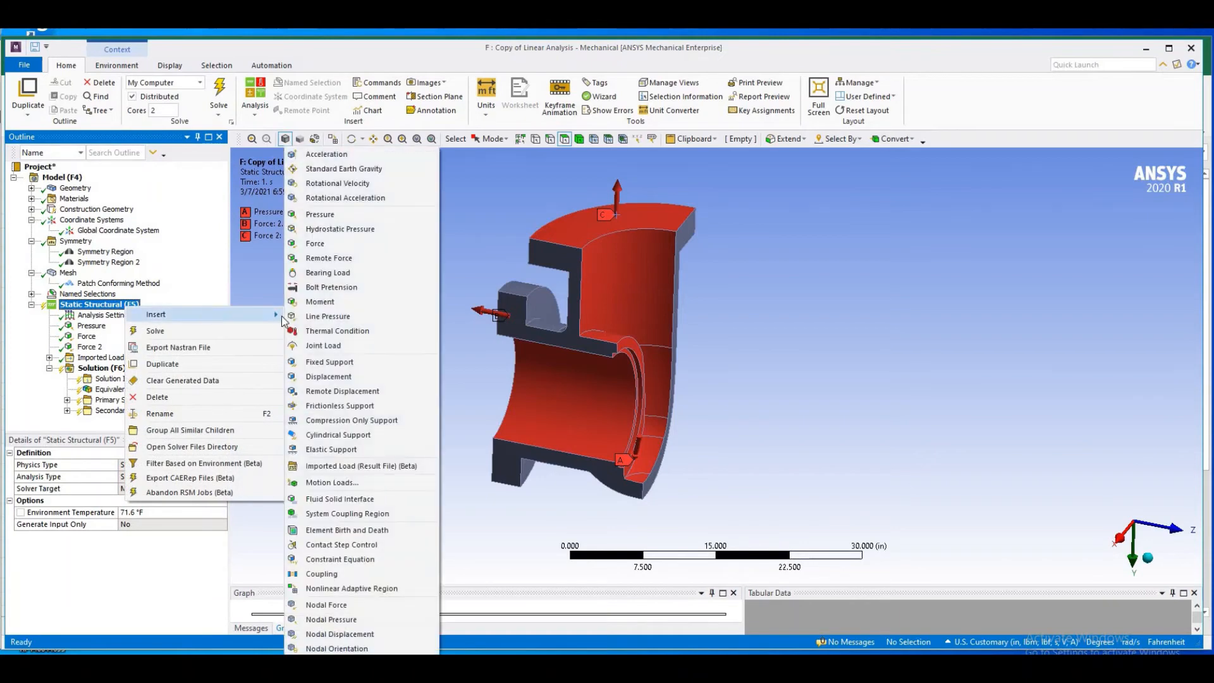
click(328, 377)
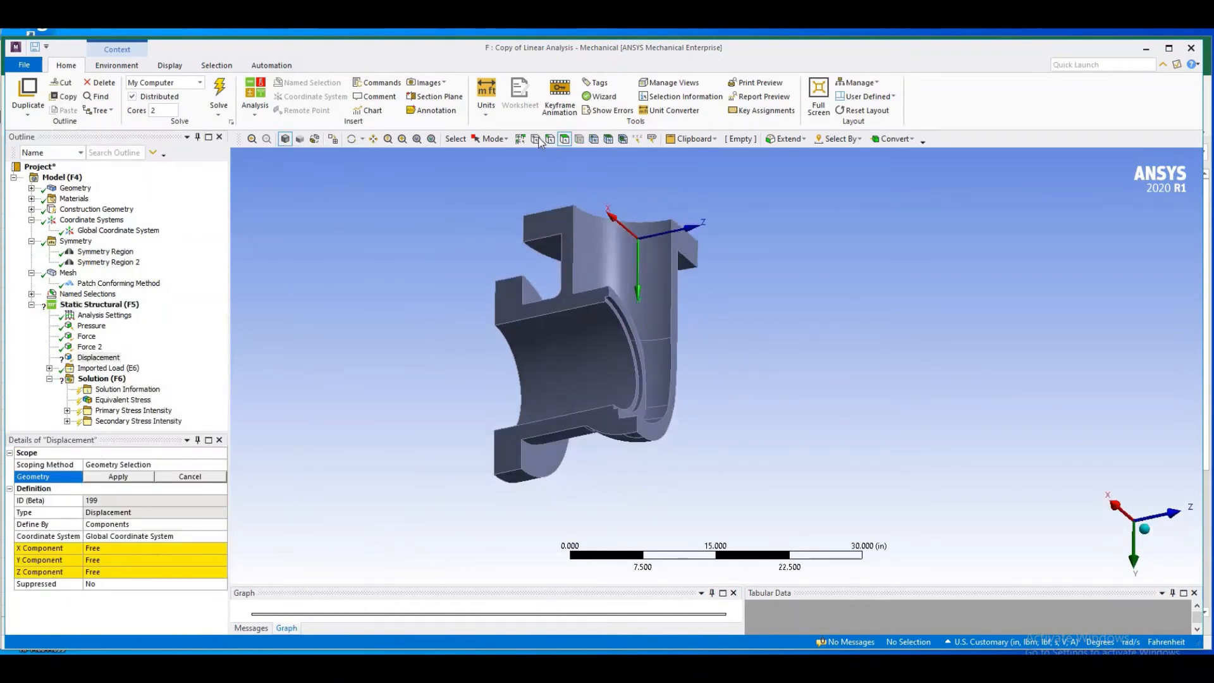
click(637, 435)
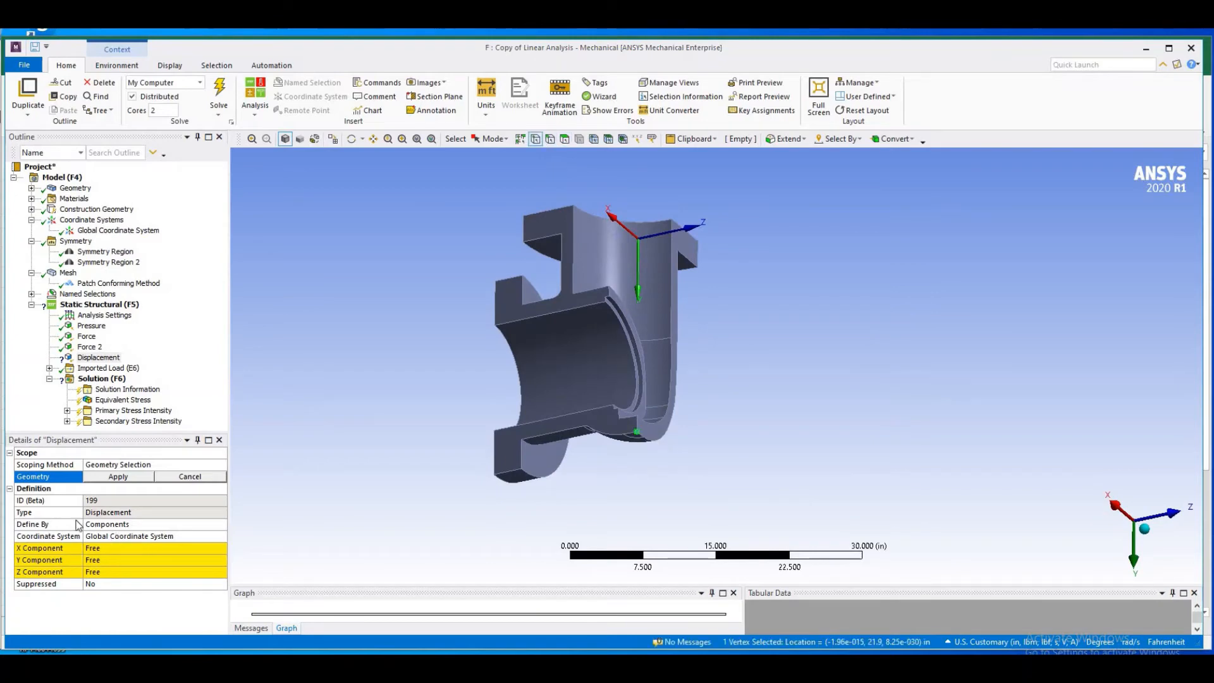
click(118, 476)
Step: Set the X, Y and Z components of the displacement to 0 in
click(174, 547)
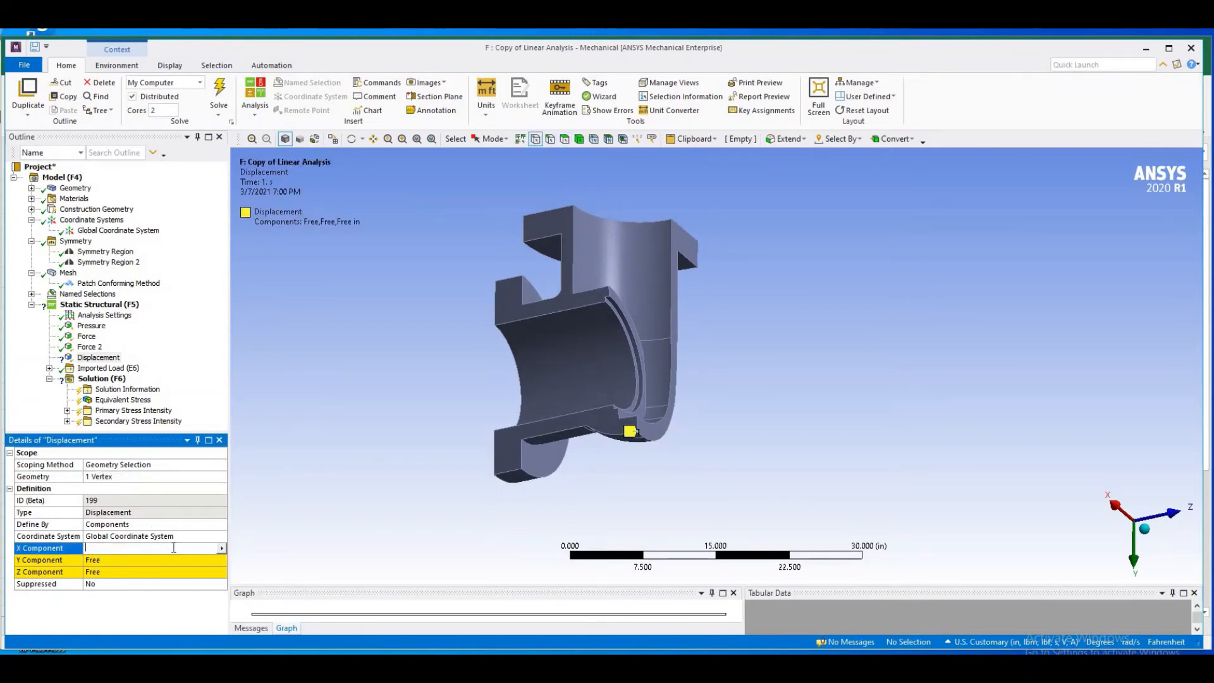
text(0)
click(169, 560)
text(0)
click(158, 572)
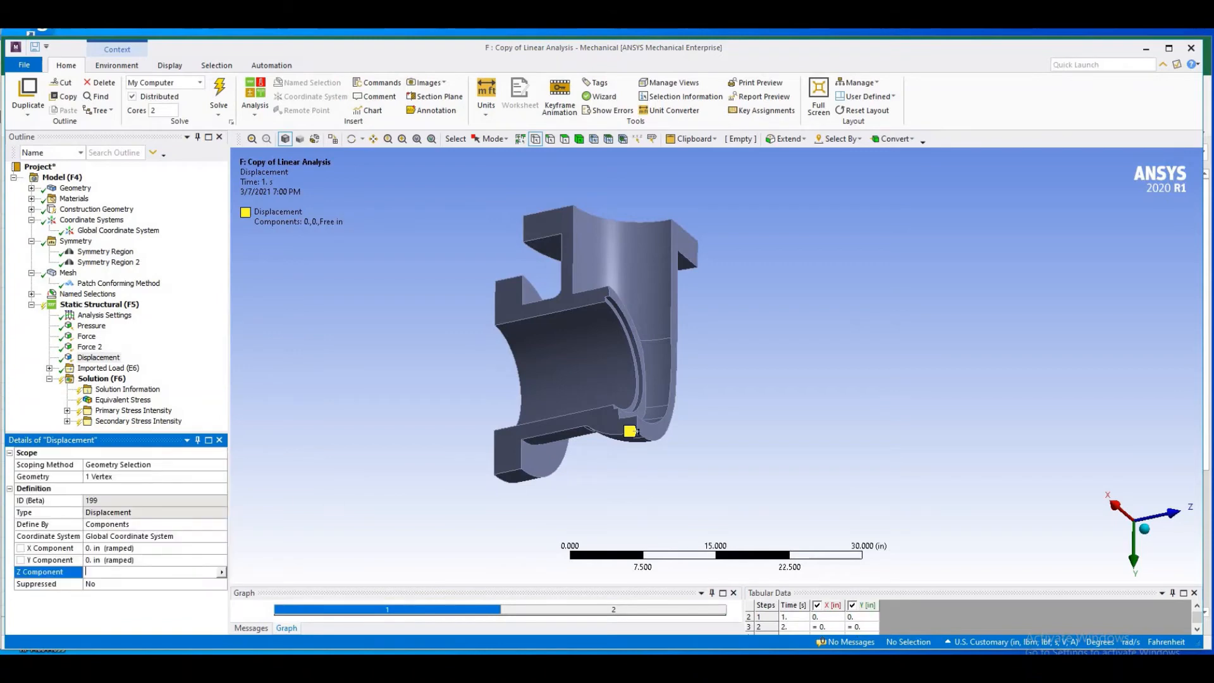
text(0)
key(Return)
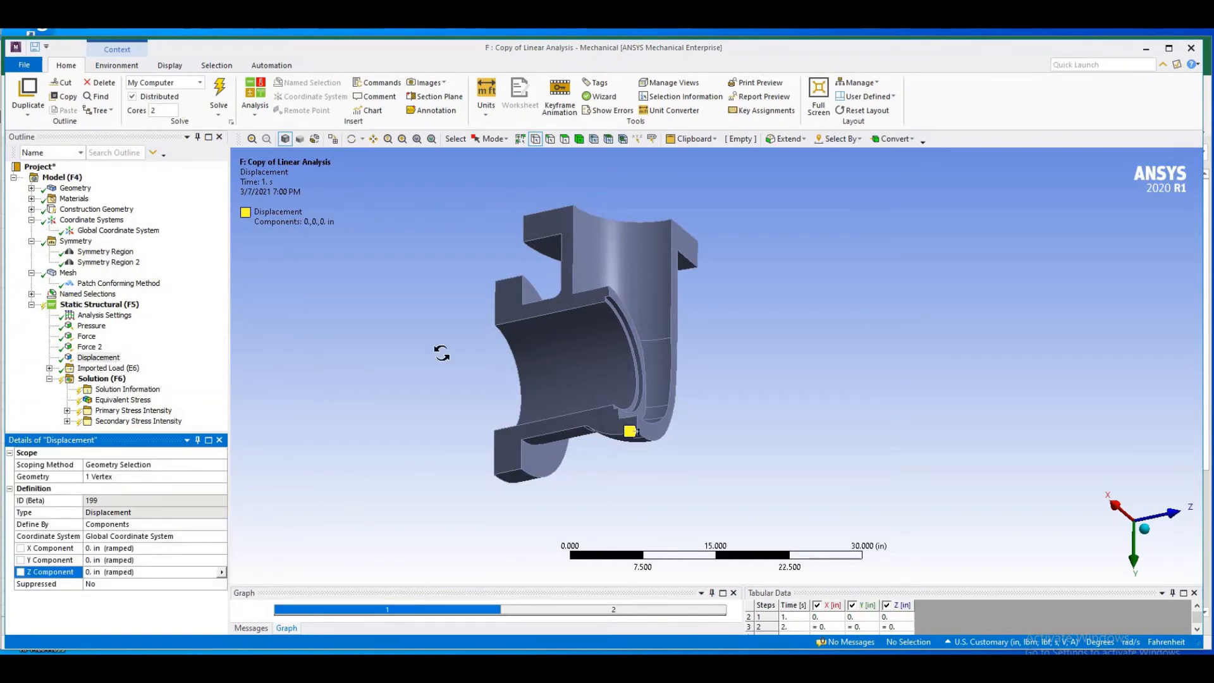
Step: Solve the static structural analysis
middle_drag(441, 353, 464, 411)
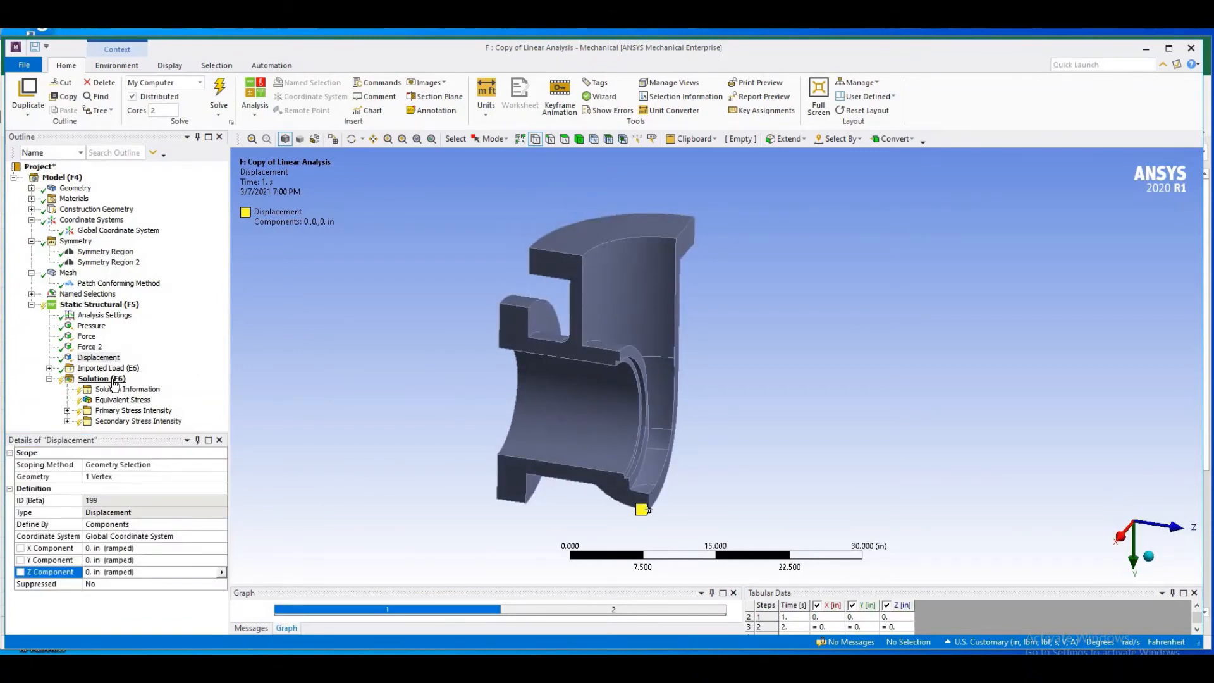
click(114, 380)
right_click(113, 380)
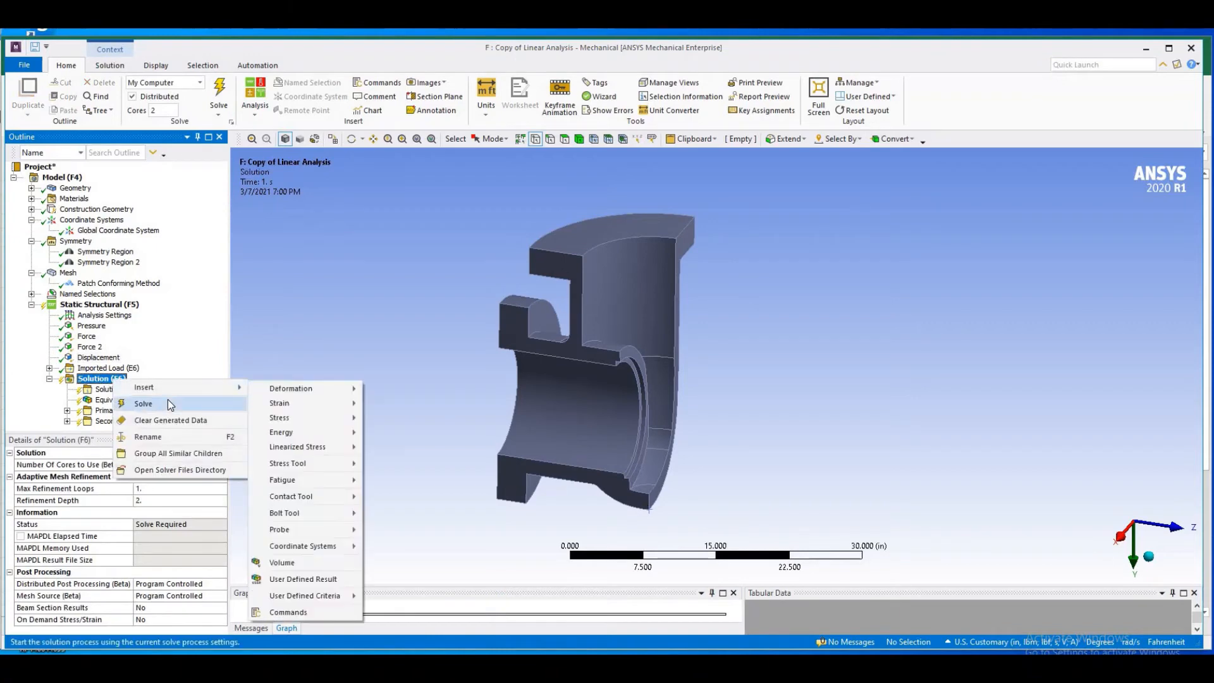
click(169, 402)
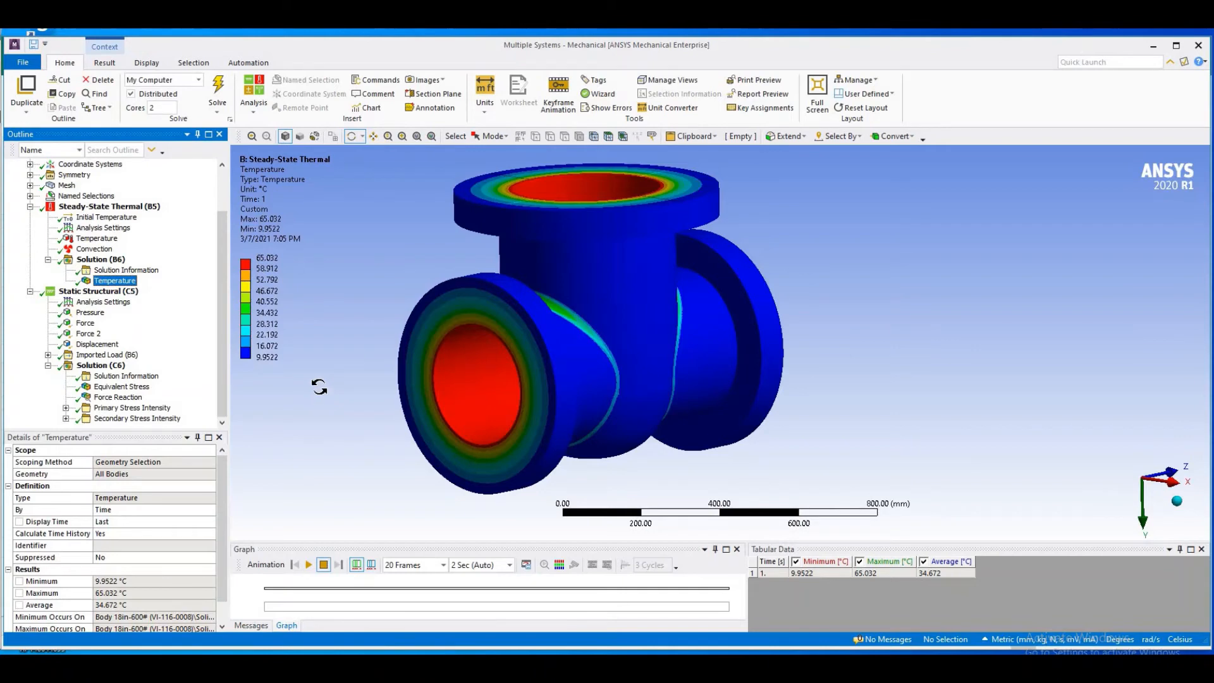
Step: Examine the steady-state thermal temperature distribution on the valve body and flanges from several sides
ctrl+middle_drag(620, 364, 574, 361)
mouse_move(585, 354)
mouse_down()
mouse_move(653, 333)
mouse_move(419, 354)
mouse_move(572, 349)
mouse_move(565, 365)
mouse_up()
middle_drag(565, 365, 566, 364)
ctrl+middle_drag(566, 363, 539, 333)
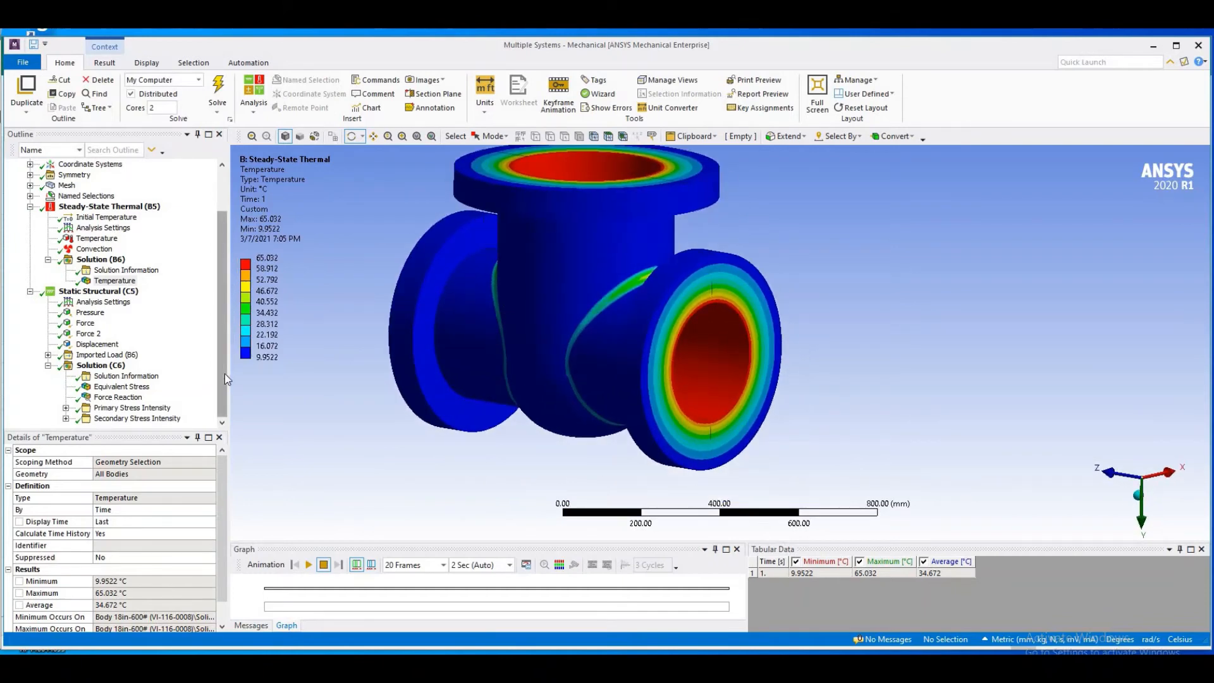
Step: Display the equivalent (von-Mises) stress result of the linear analysis and examine it around the valve body
click(120, 386)
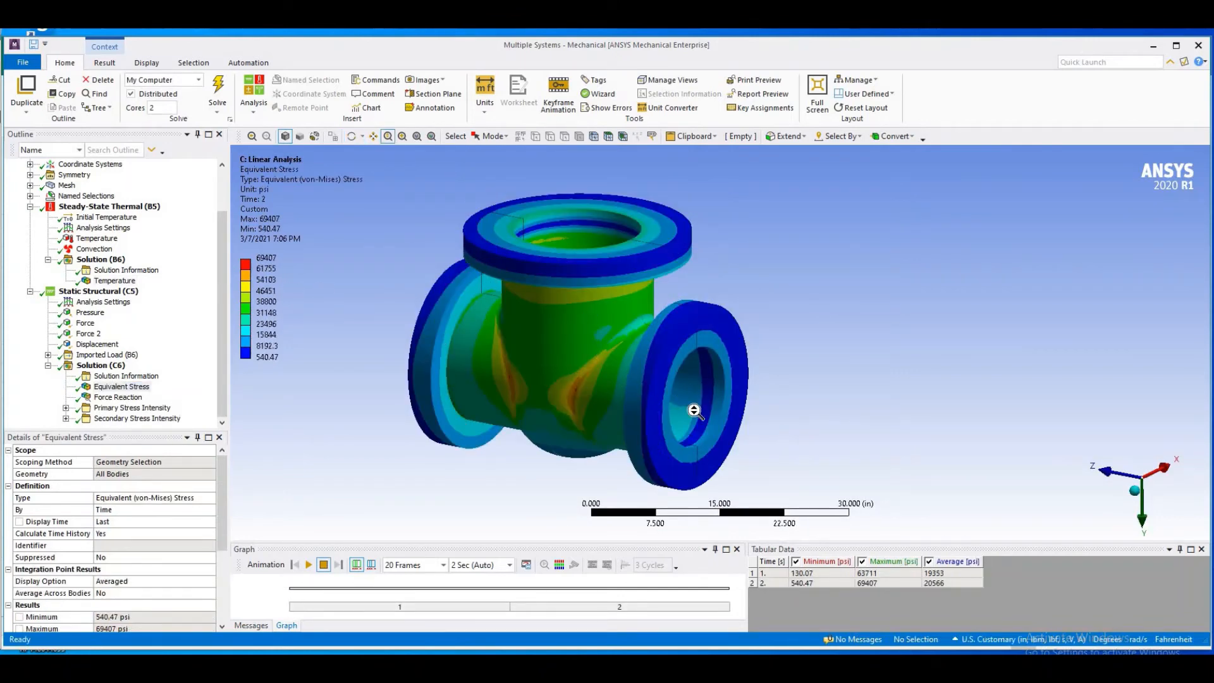
middle_drag(692, 419, 645, 388)
middle_drag(645, 388, 618, 395)
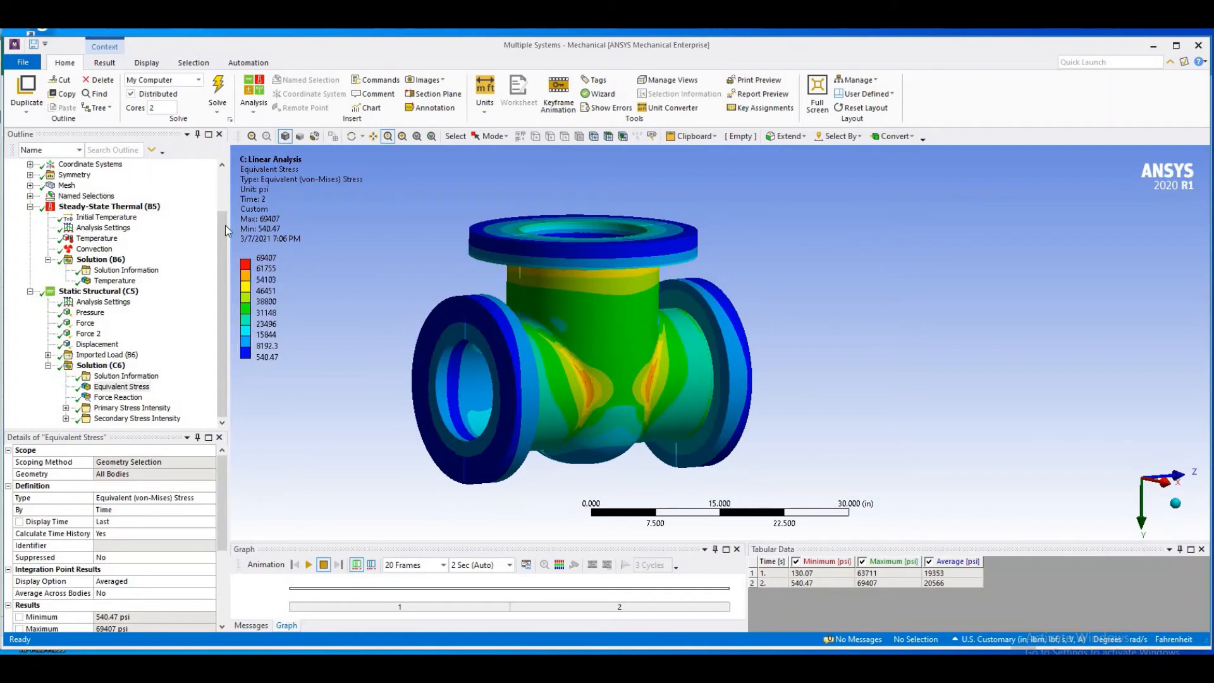
Step: Review the stress paths defined in the construction geometry and return to the structural solution results
drag(225, 225, 221, 184)
click(31, 206)
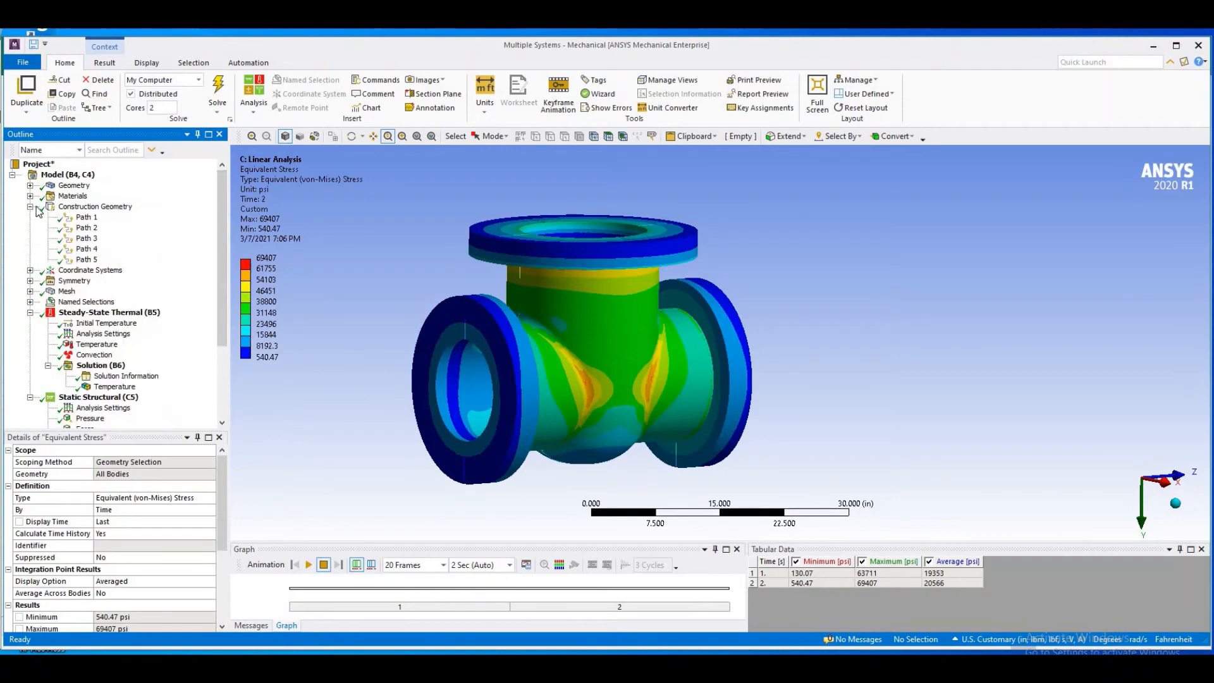
click(30, 207)
drag(225, 244, 224, 373)
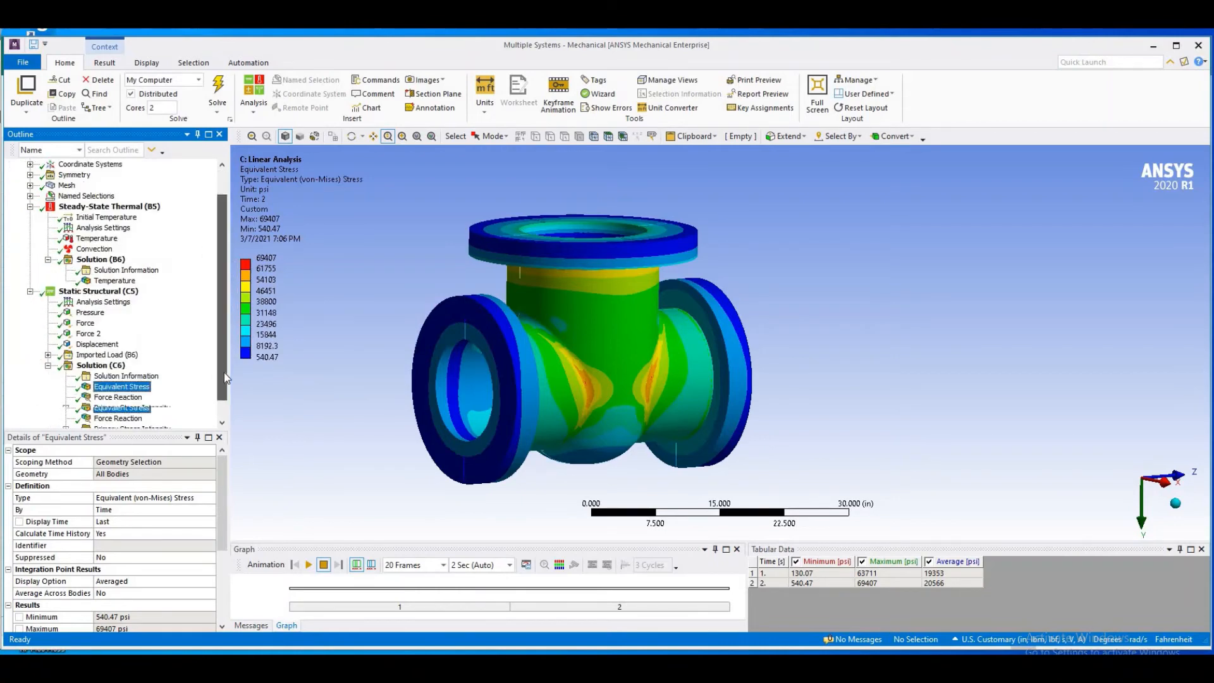
Step: Insert a linearized stress intensity result in the static structural solution and scope it to Path 1
click(124, 368)
right_click(124, 371)
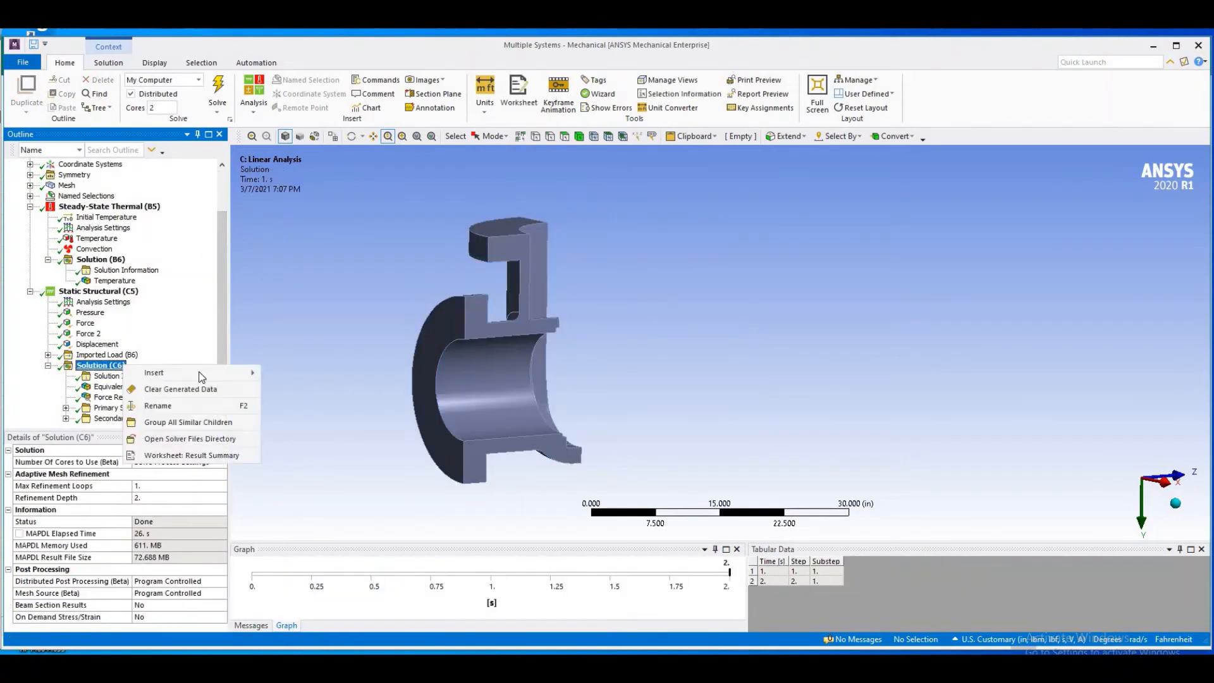
mouse_move(190, 372)
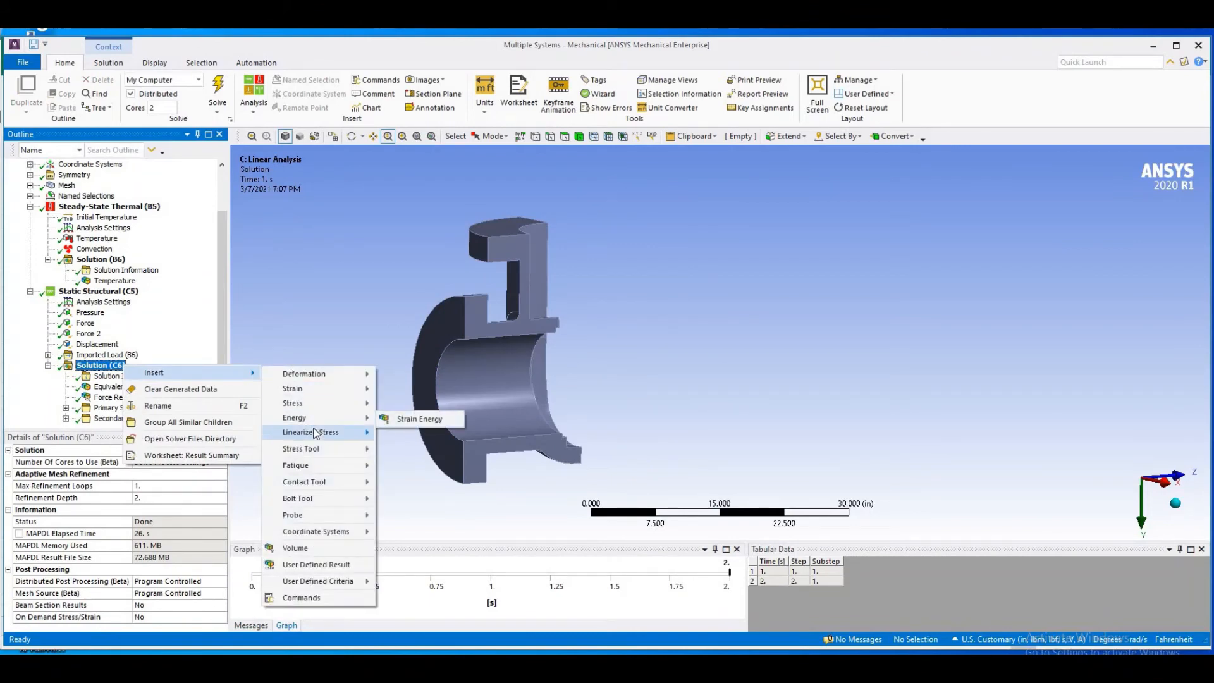
mouse_move(316, 432)
click(437, 509)
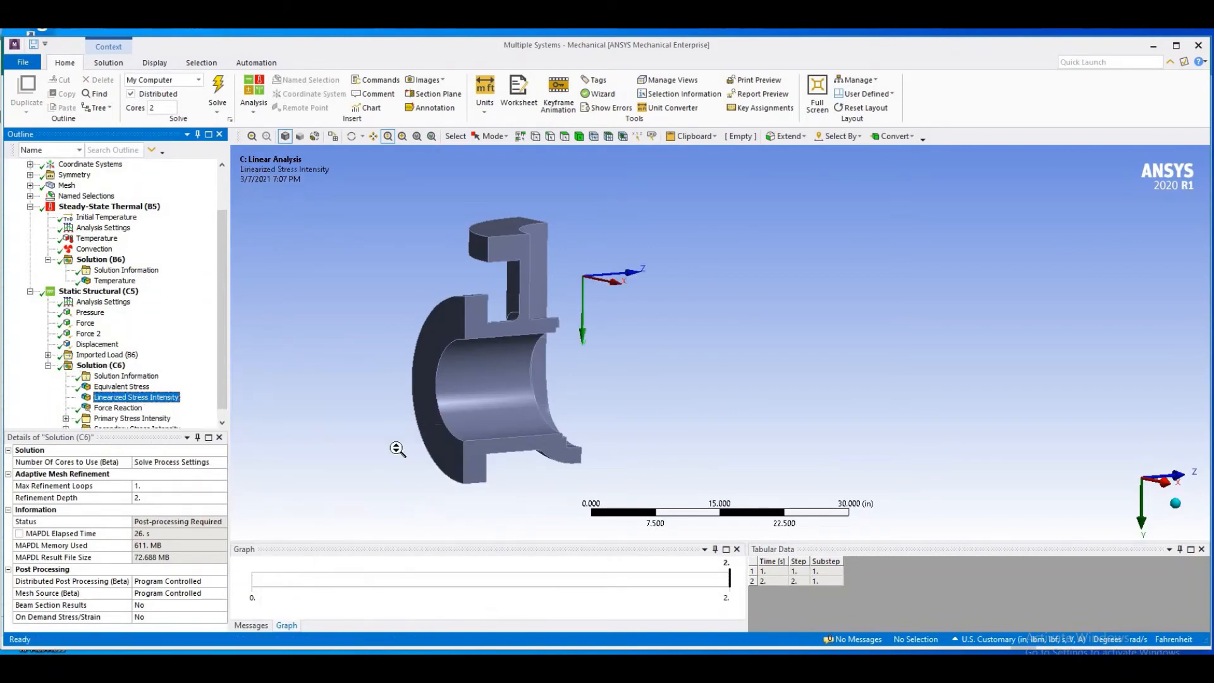
click(203, 474)
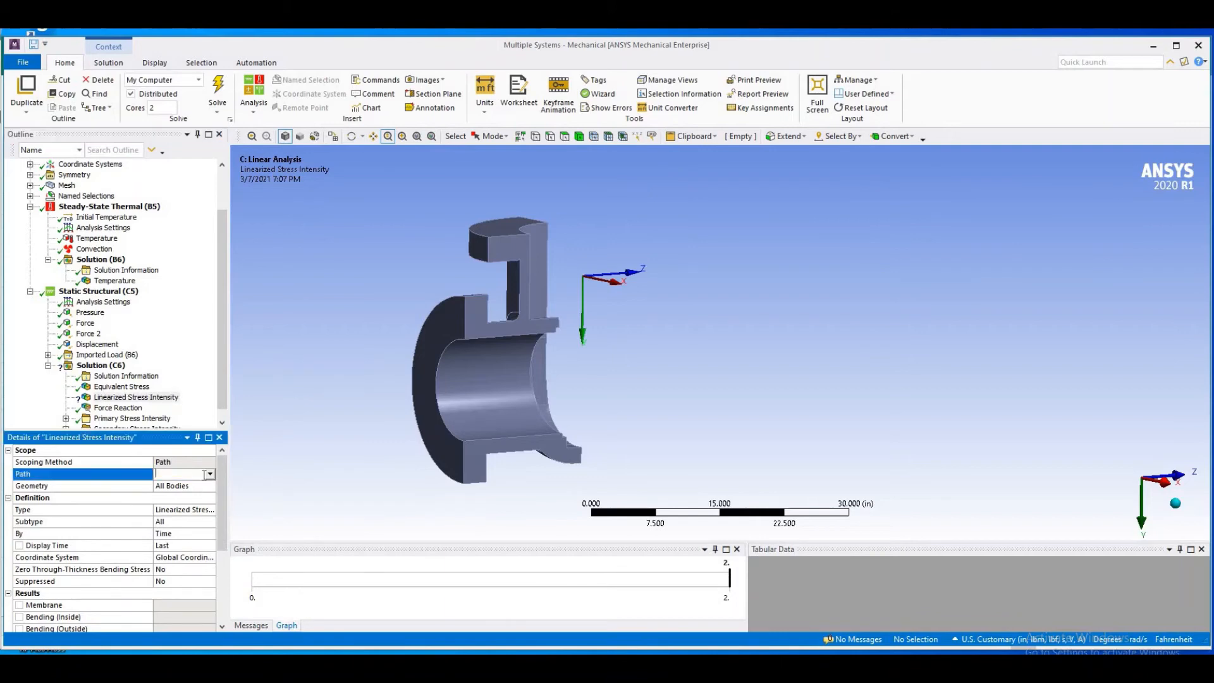
click(210, 474)
click(190, 484)
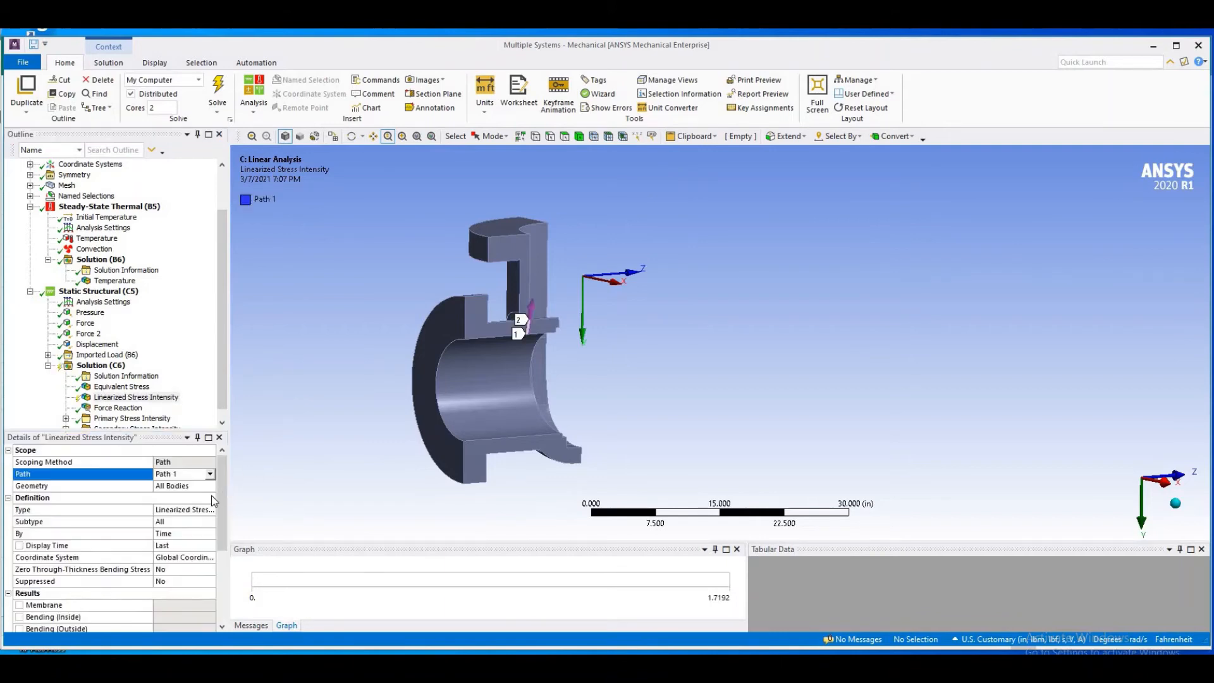
Step: Set the linearized stress result's display time to 1 s and evaluate all results
drag(219, 493, 218, 524)
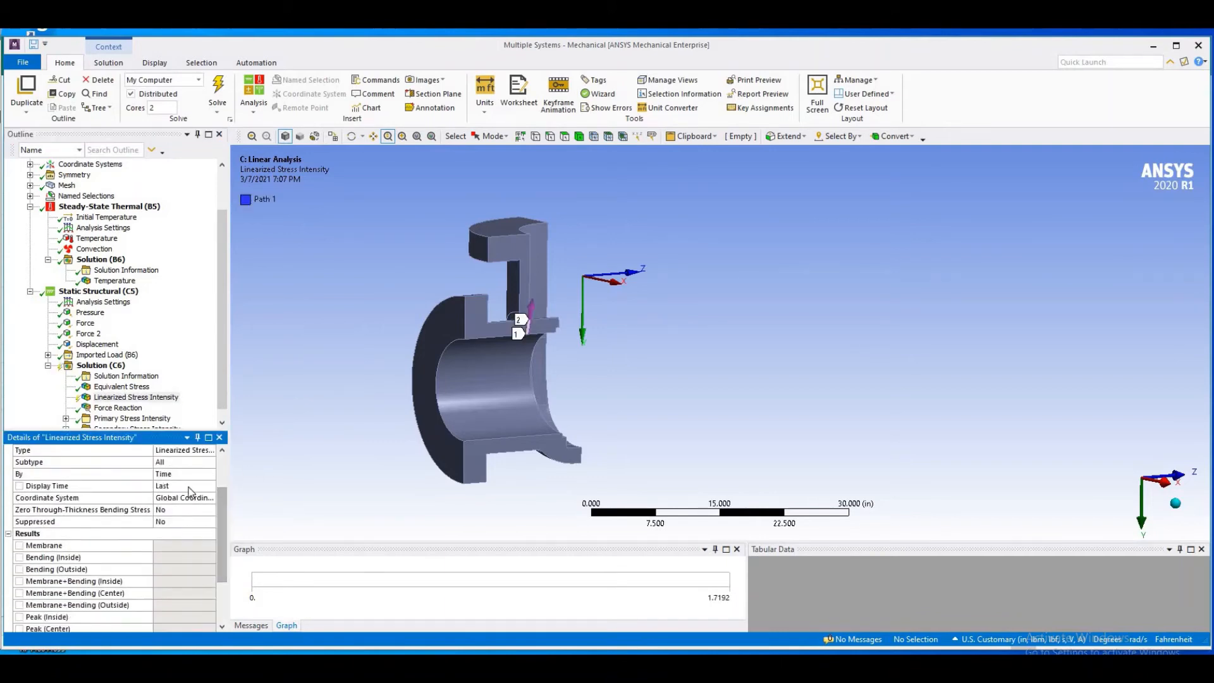
click(188, 486)
click(162, 399)
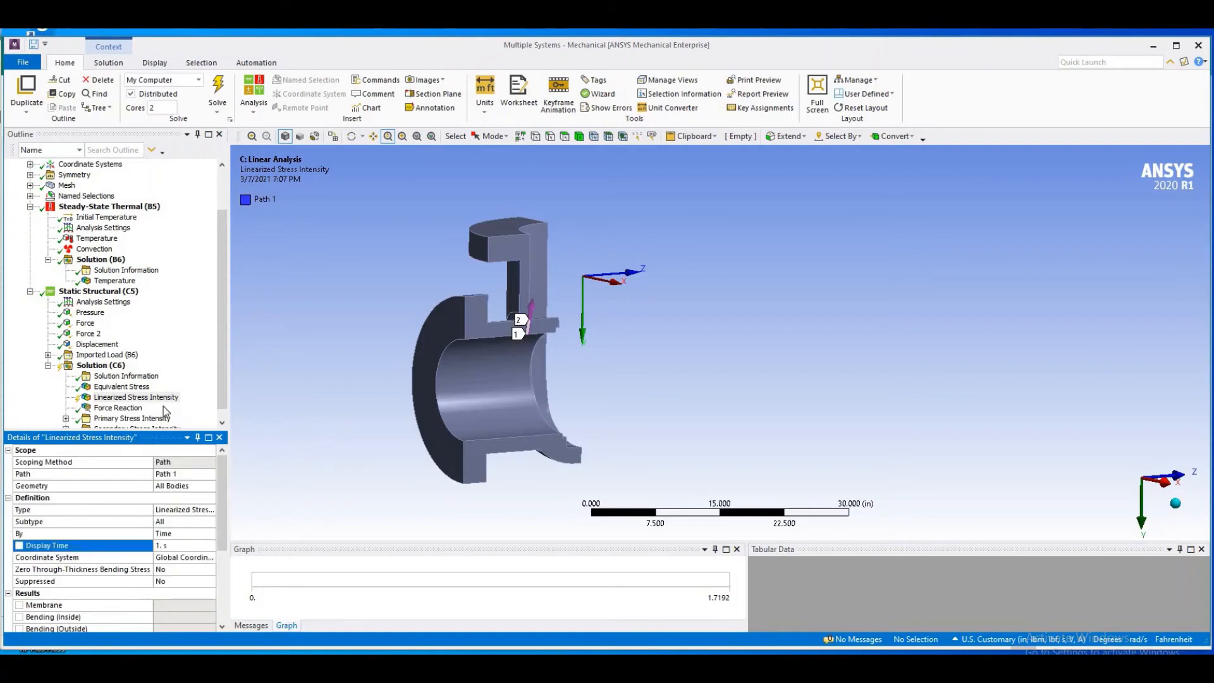
right_click(162, 405)
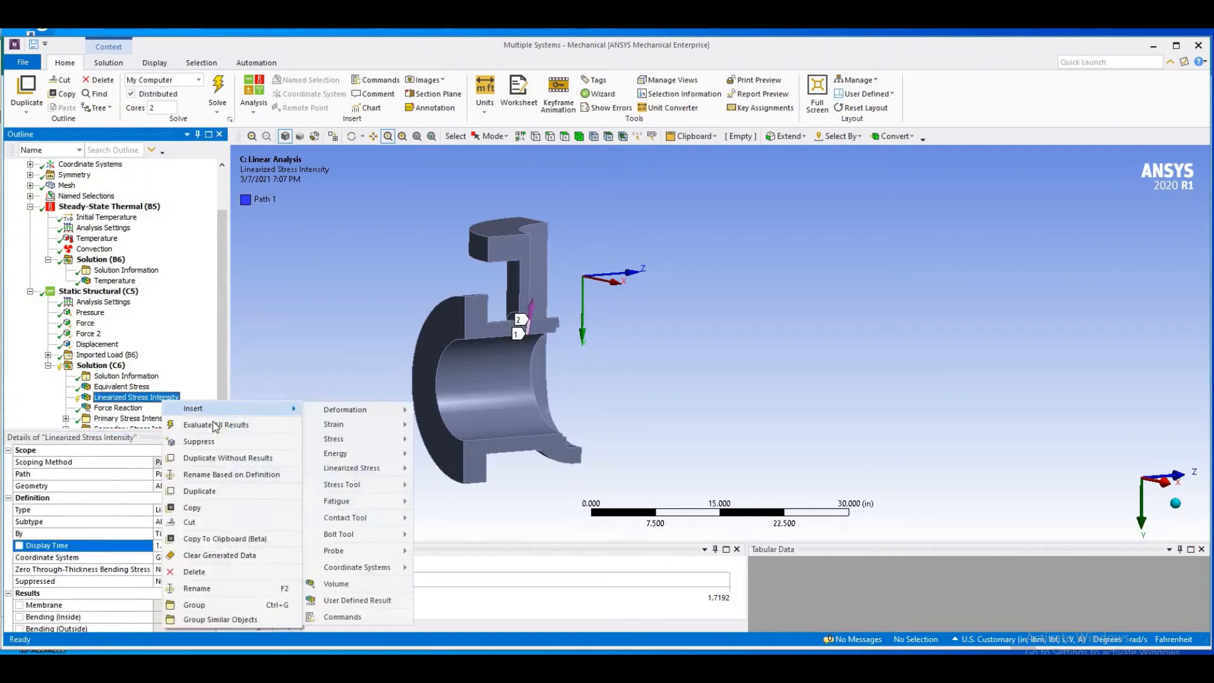
click(215, 423)
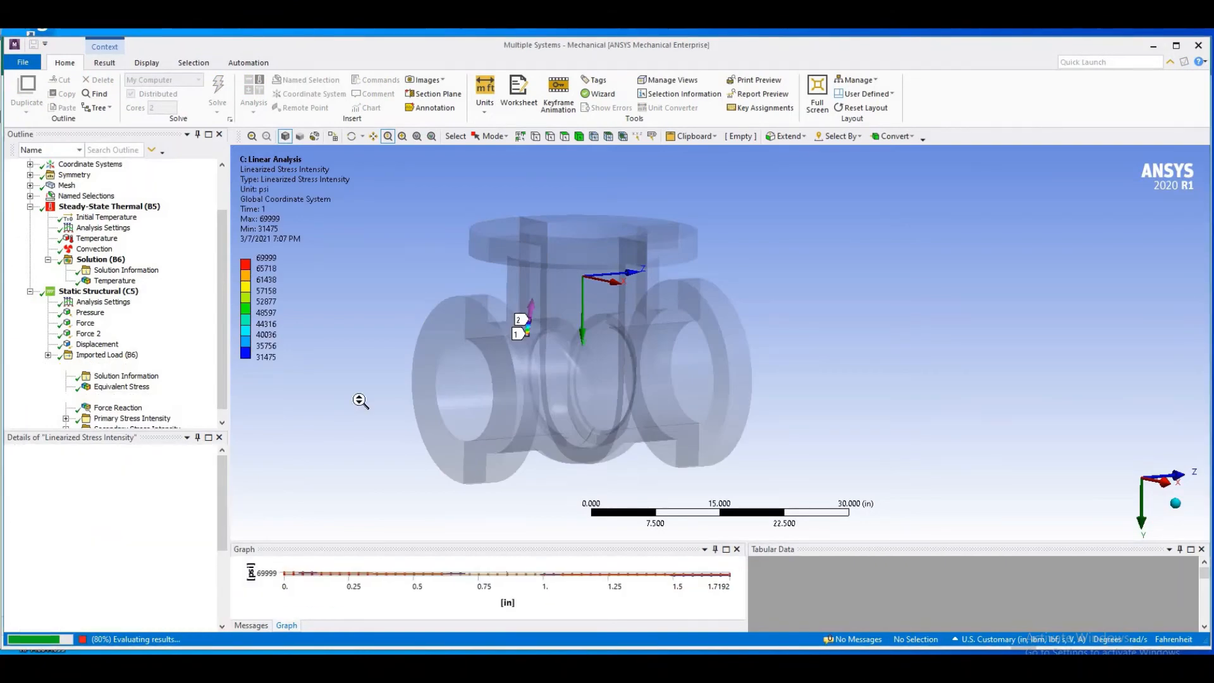
ctrl+middle_drag(463, 401, 534, 394)
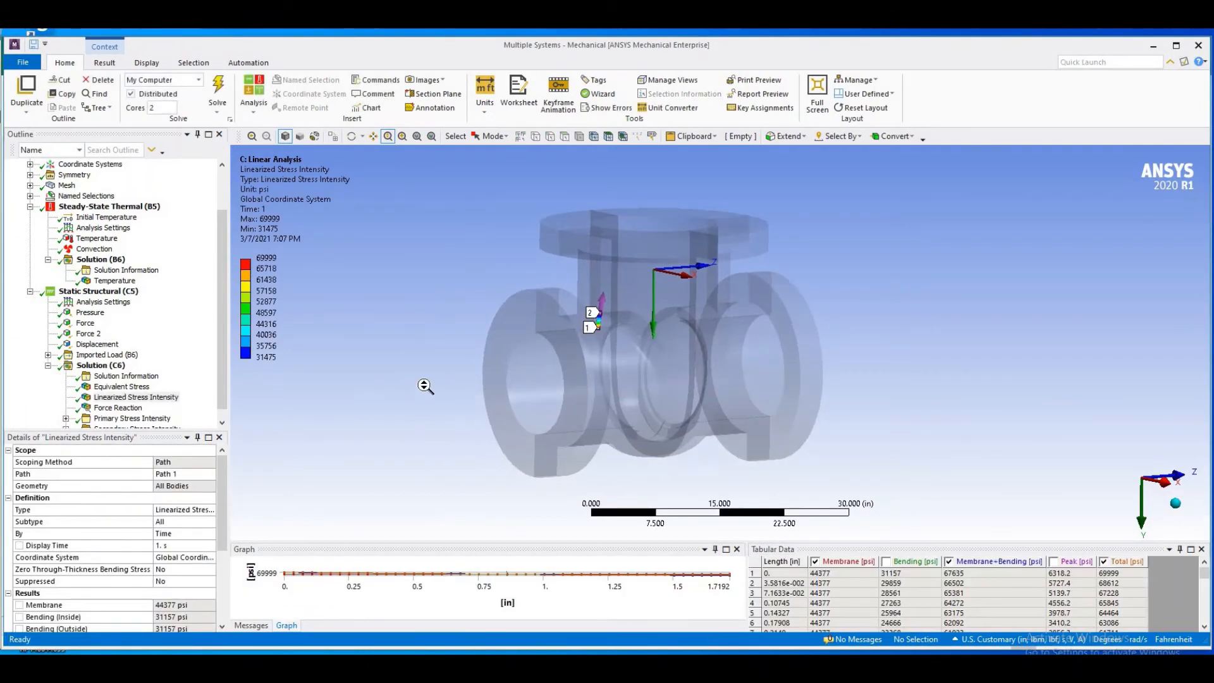
Step: Adjust the linearized stress legend to the visible range and view the stress path from the valve's side
right_click(242, 273)
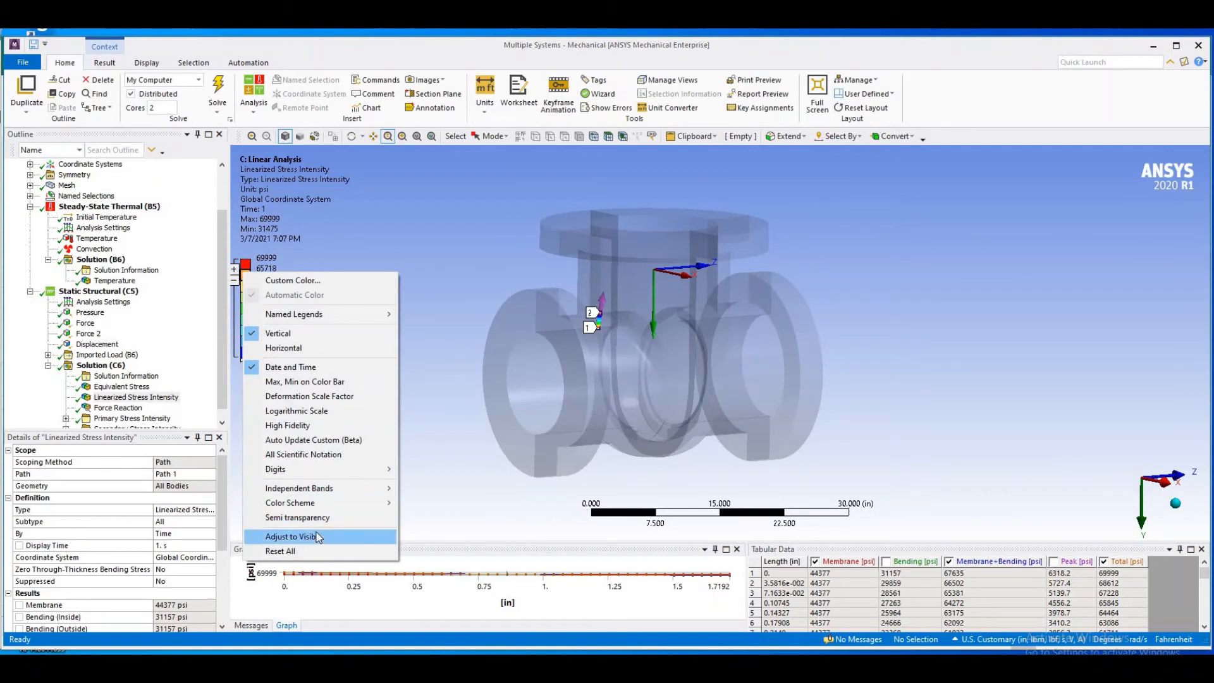
click(318, 536)
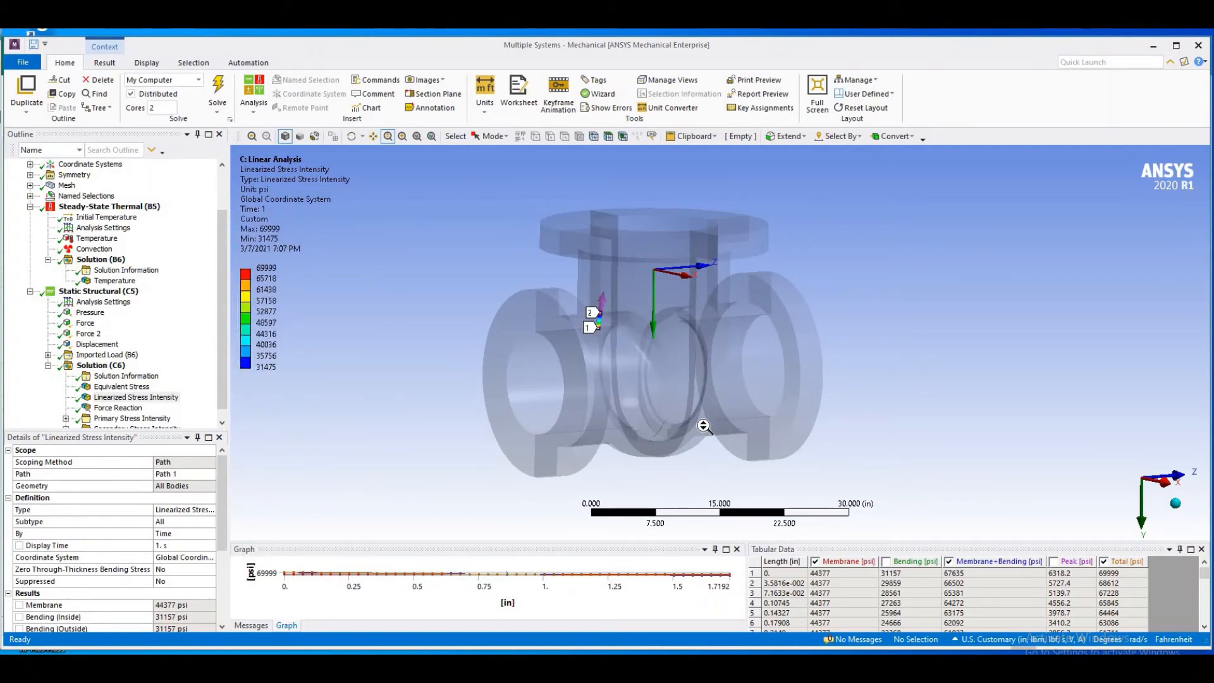
middle_drag(704, 425, 629, 427)
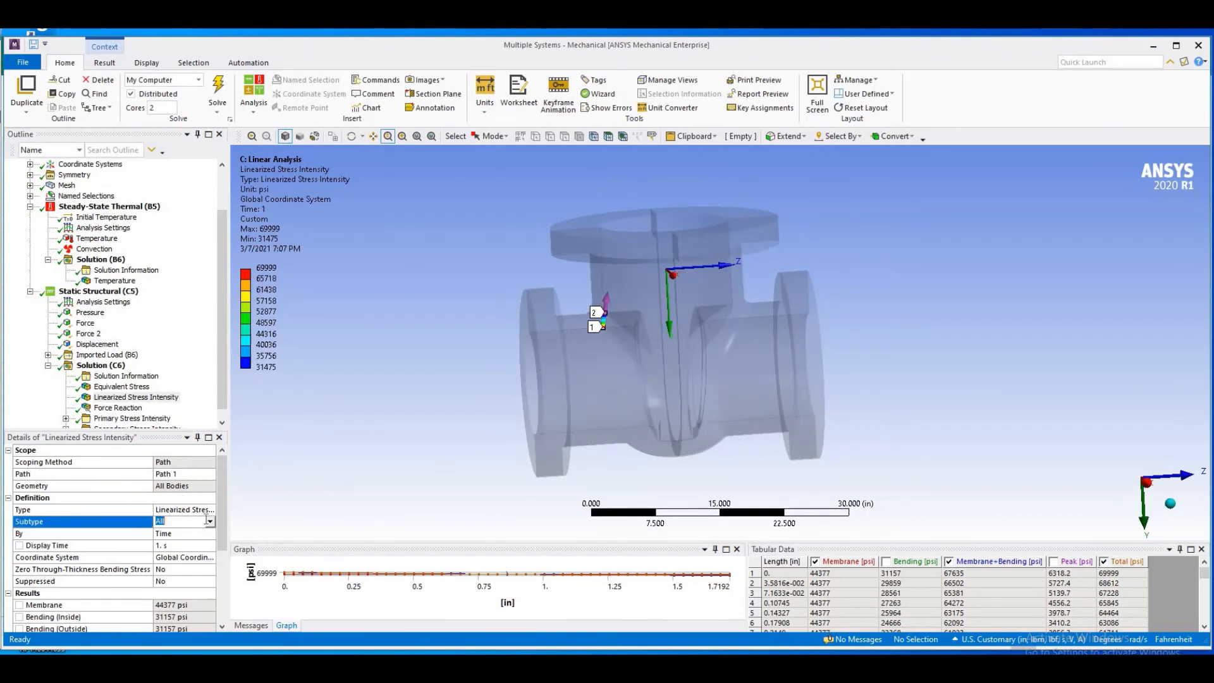
Step: Change the linearized stress result's subtype to Membrane and retrieve the result
click(189, 521)
click(201, 523)
click(197, 543)
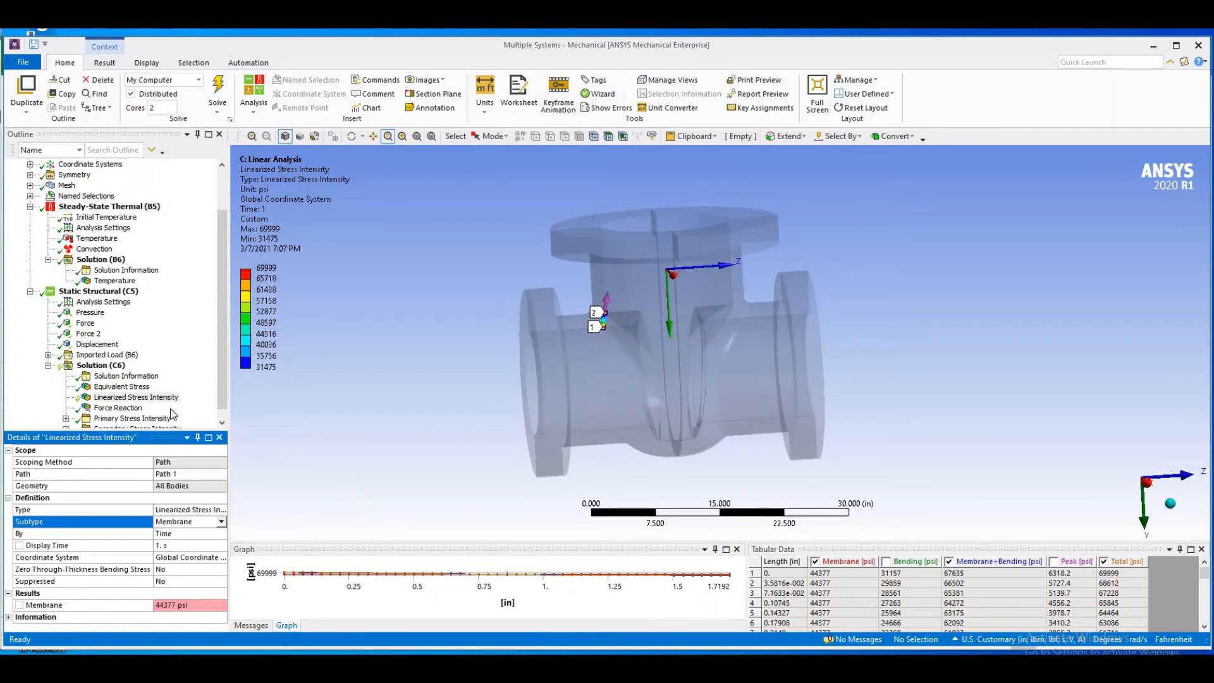
click(143, 402)
right_click(144, 402)
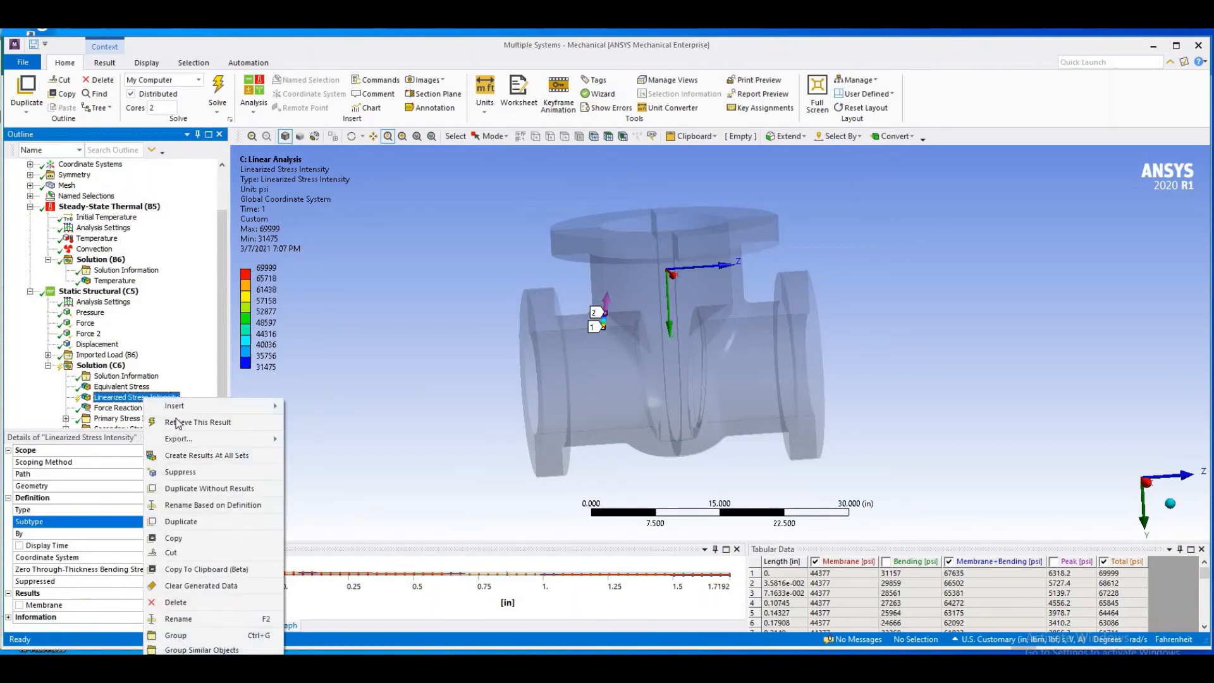
click(203, 420)
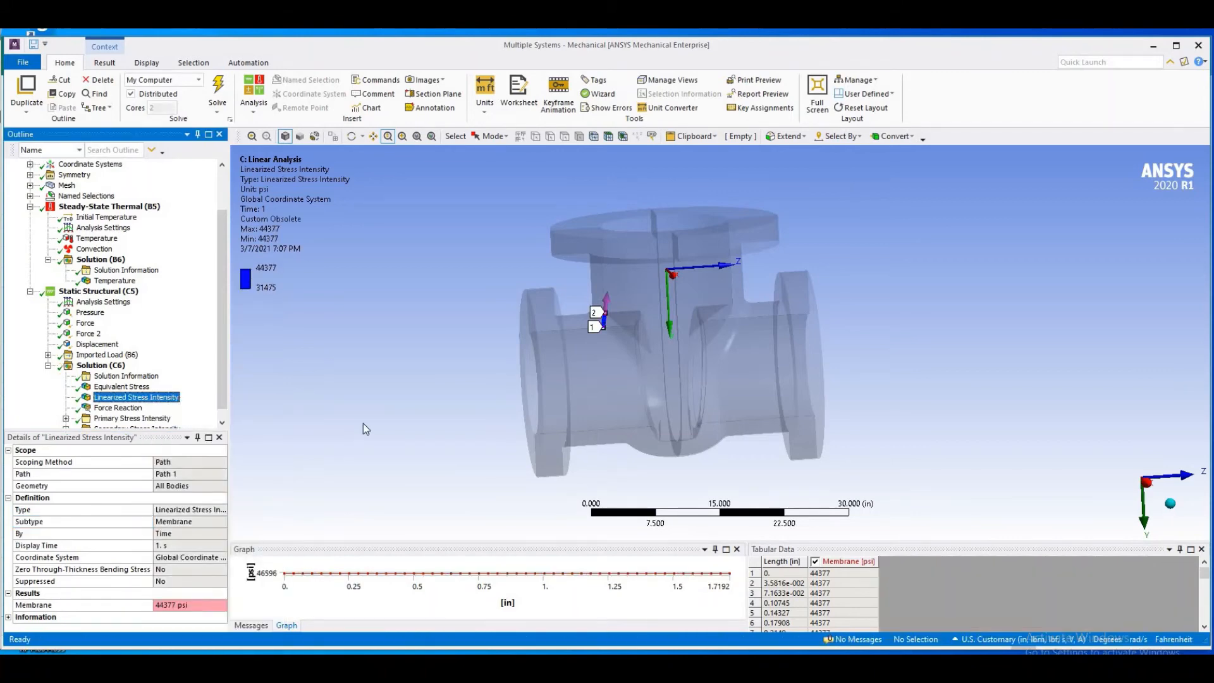
Step: Adjust the legend of the membrane stress result to the visible range and examine Path 1 on the valve
click(250, 282)
right_click(253, 288)
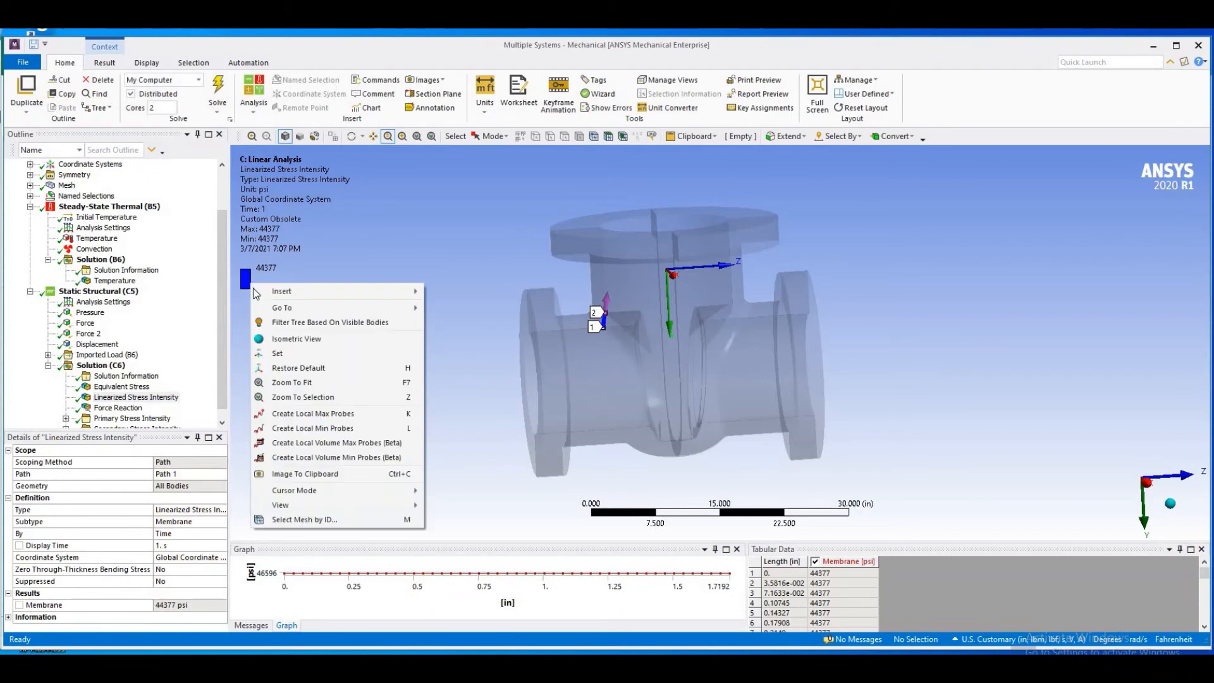
right_click(247, 282)
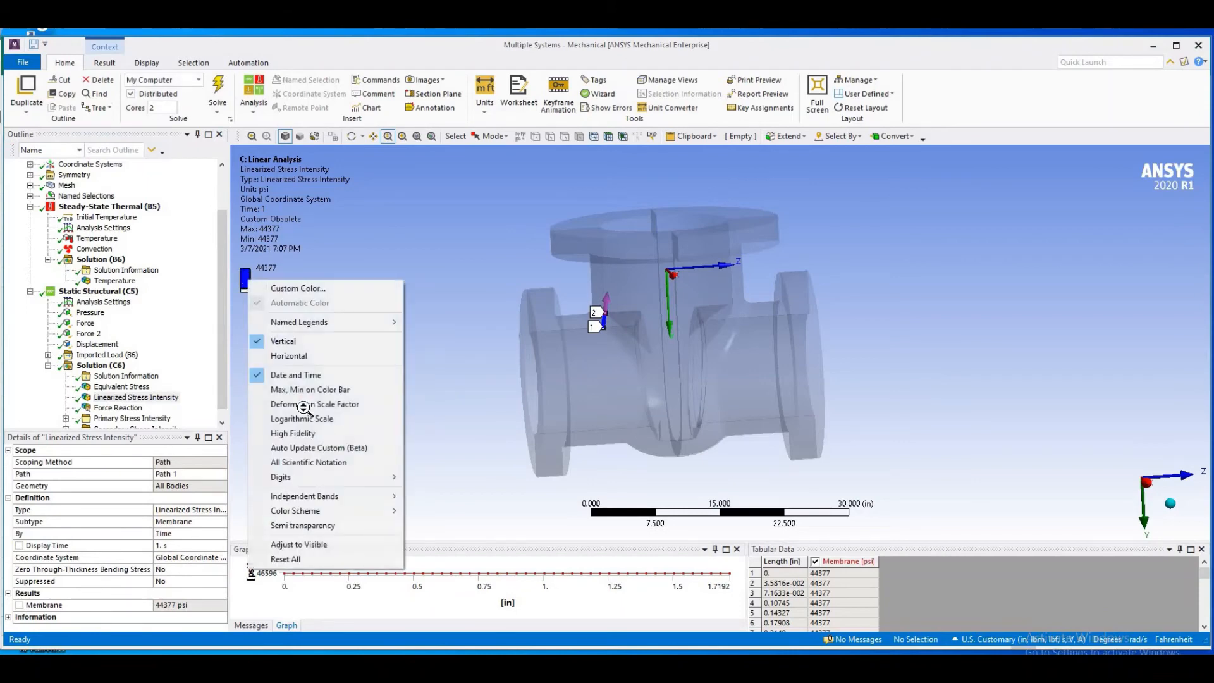
click(308, 546)
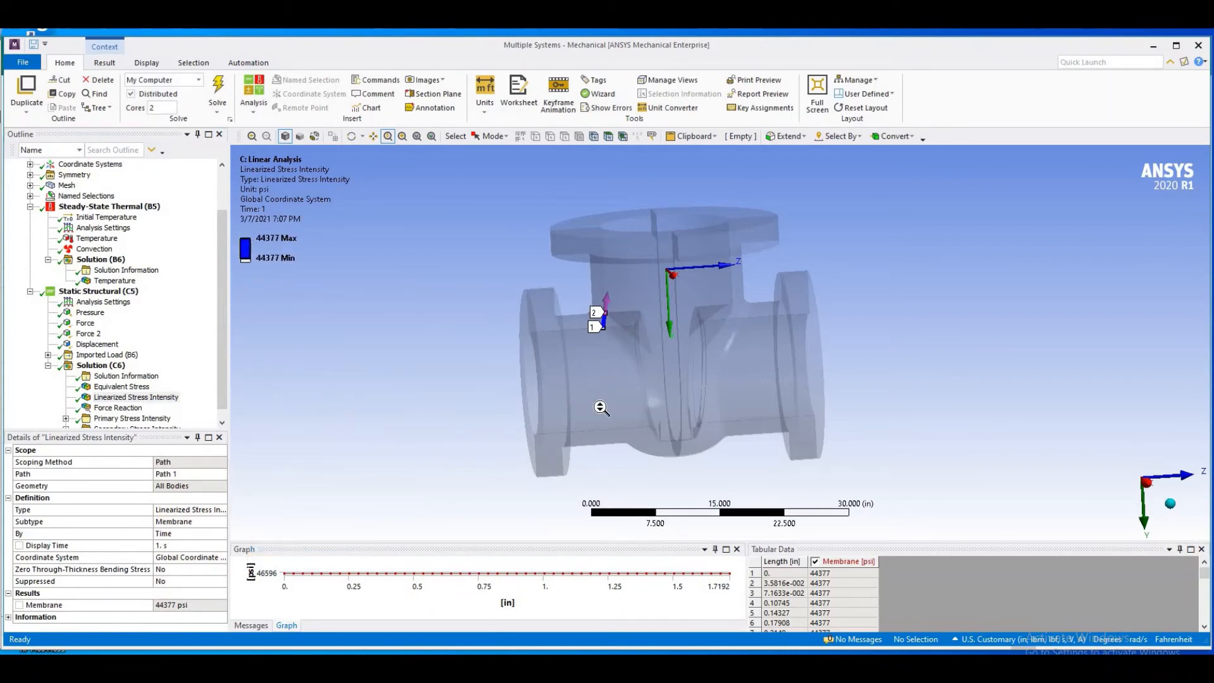
ctrl+middle_drag(601, 407, 485, 404)
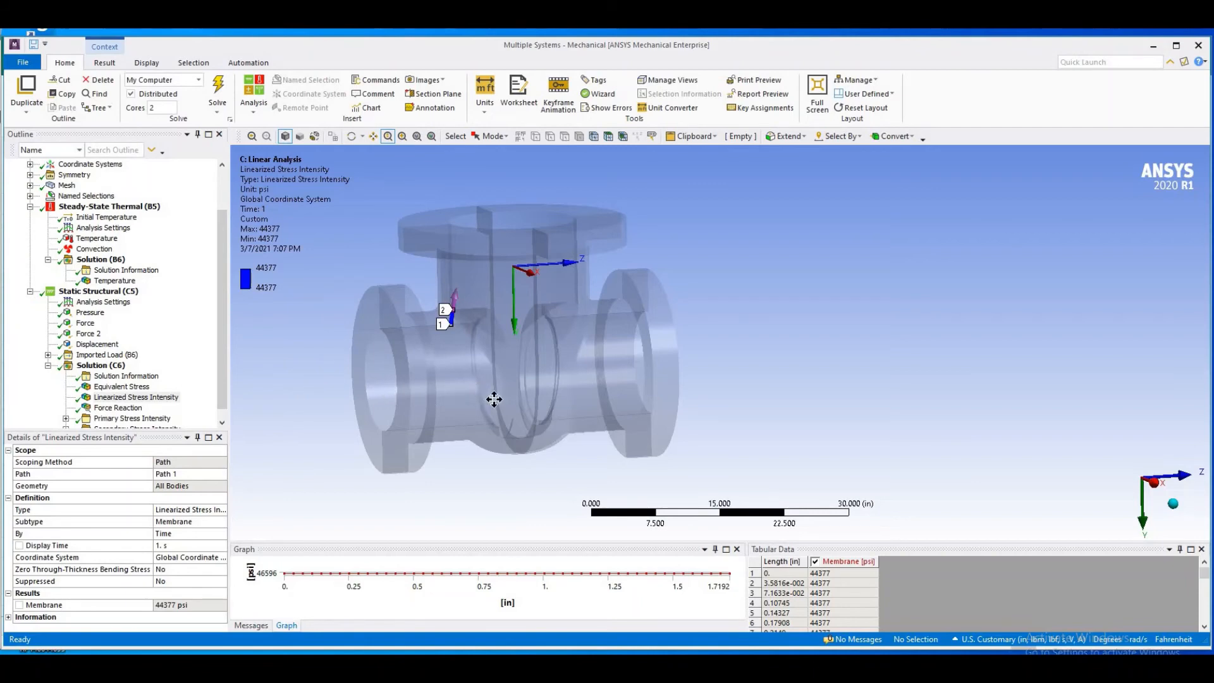
ctrl+middle_drag(493, 399, 519, 402)
Step: Review the structural analysis settings and the imported body temperature load on the valve section
click(103, 302)
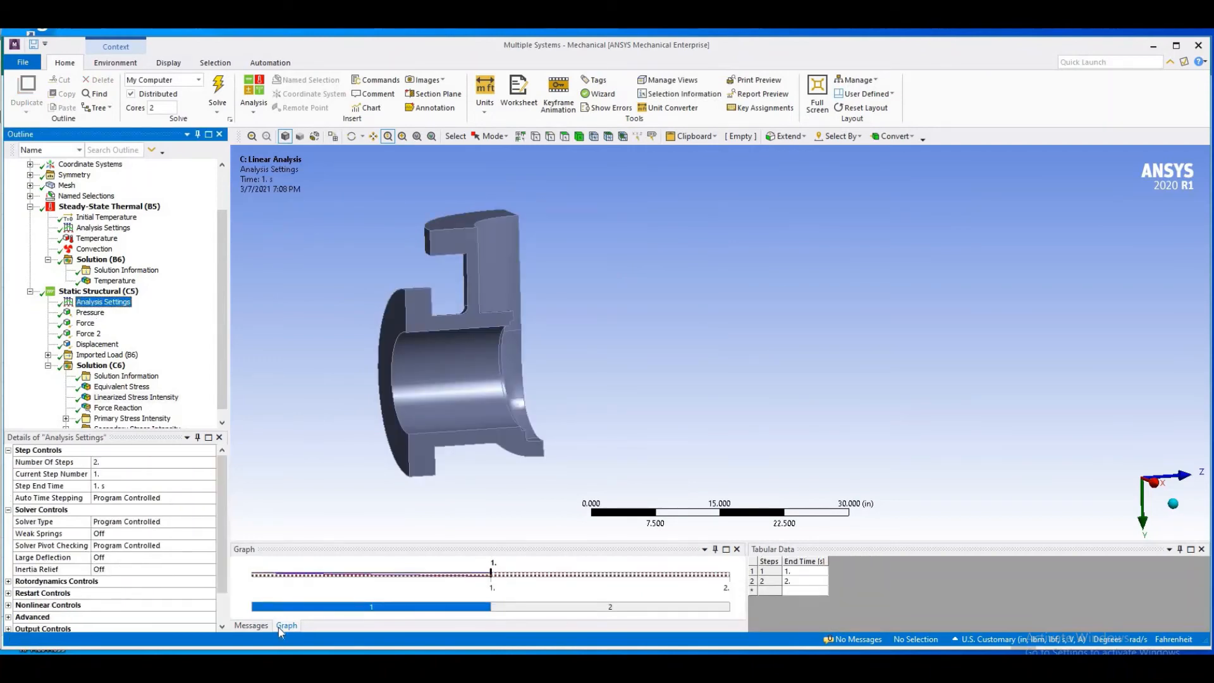
click(48, 355)
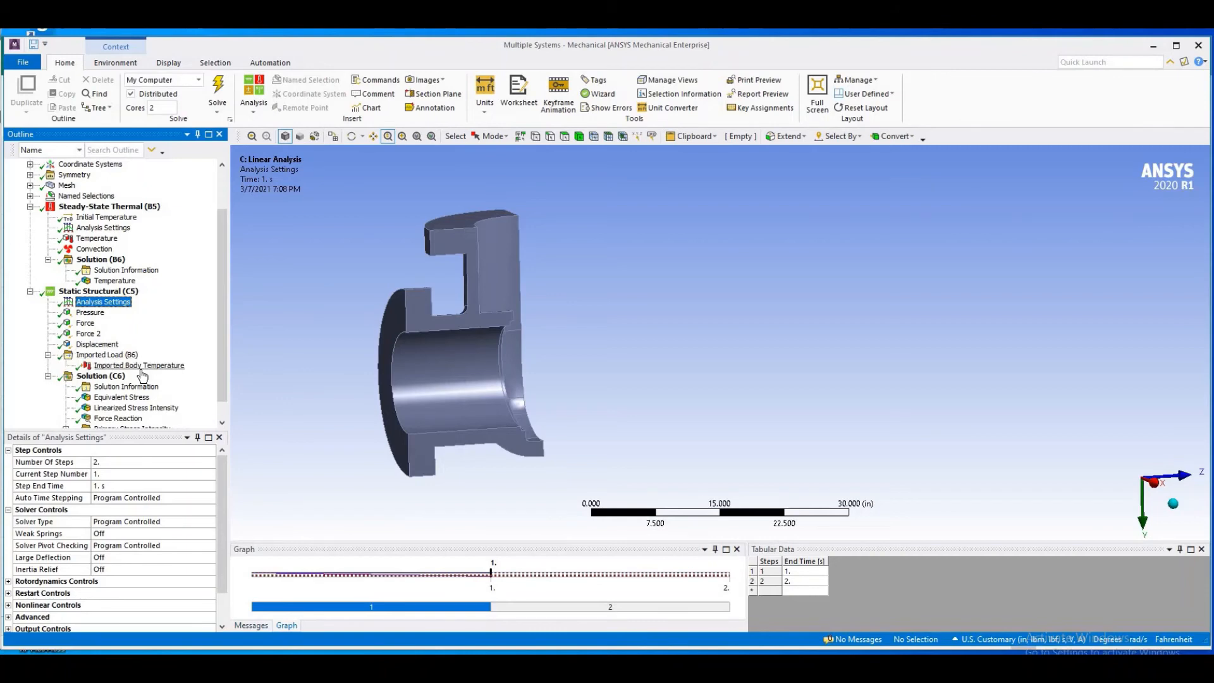
click(139, 365)
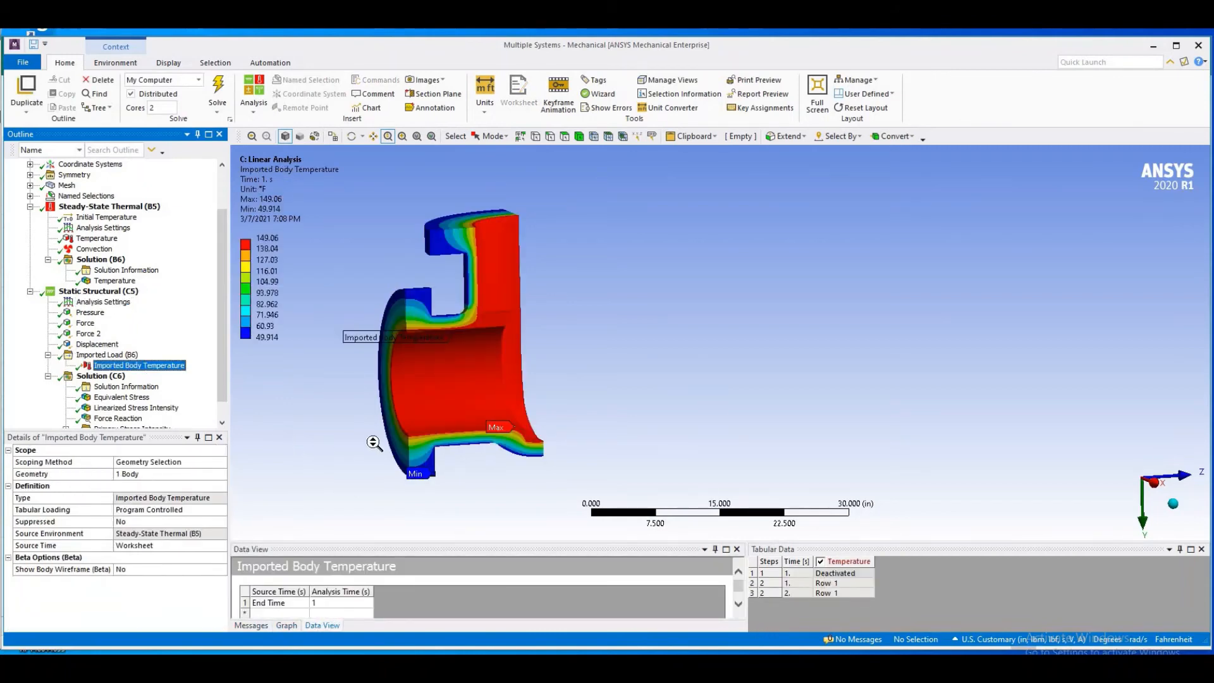
middle_drag(533, 459, 509, 465)
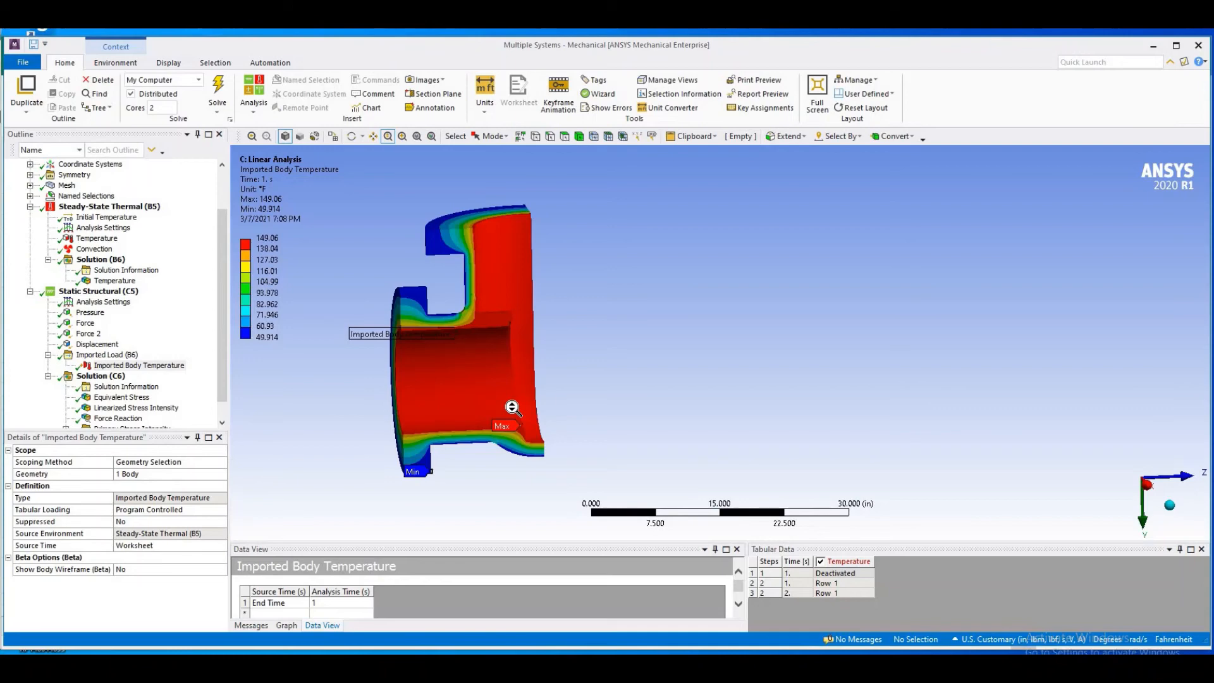
Step: Review the grouped primary membrane and membrane plus bending stress results, then expand the secondary stress intensity group
scroll(126, 354, down, 1)
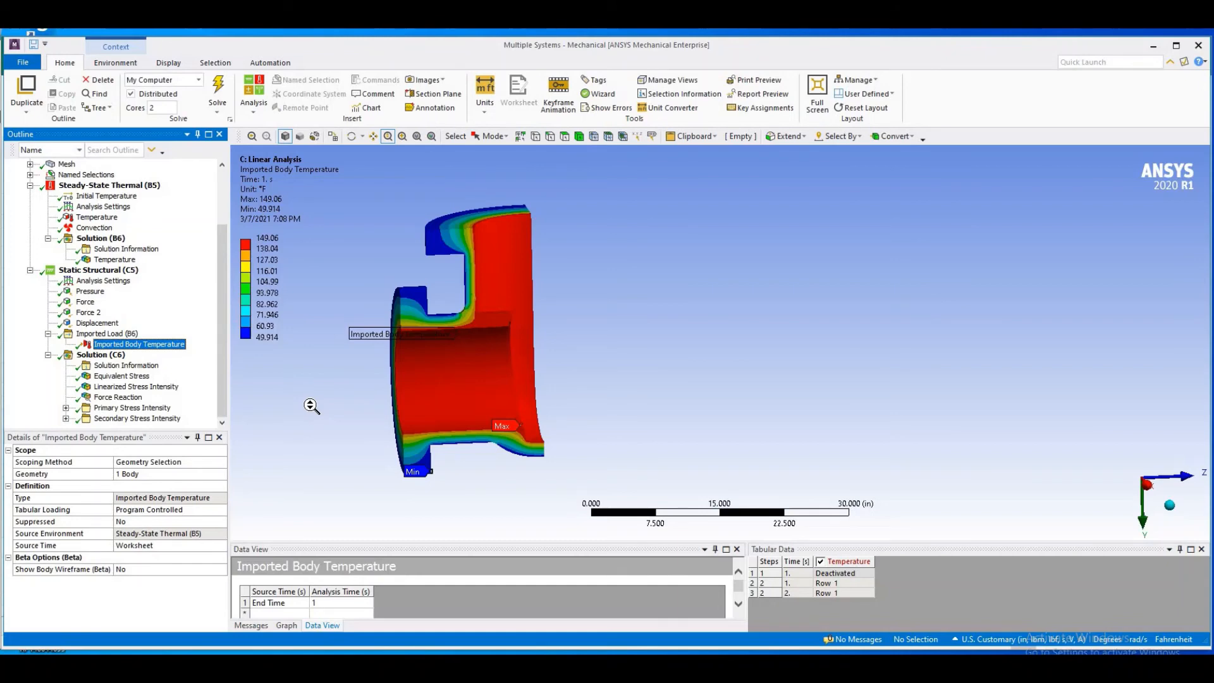
click(66, 408)
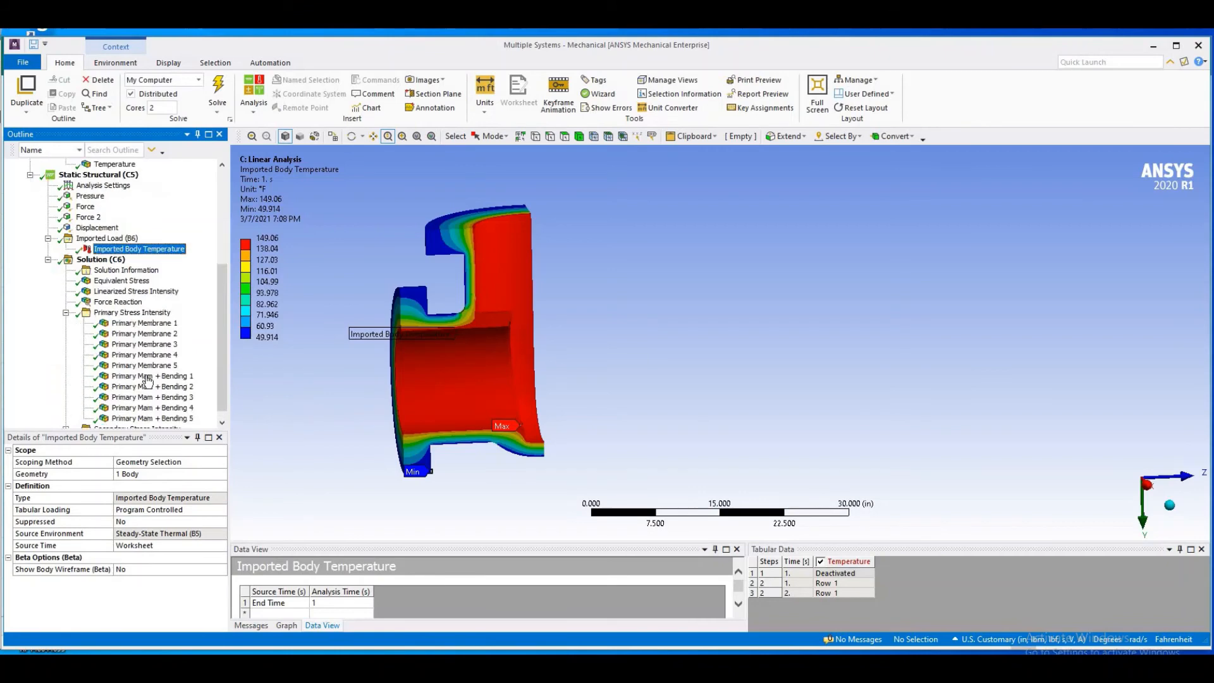
click(139, 324)
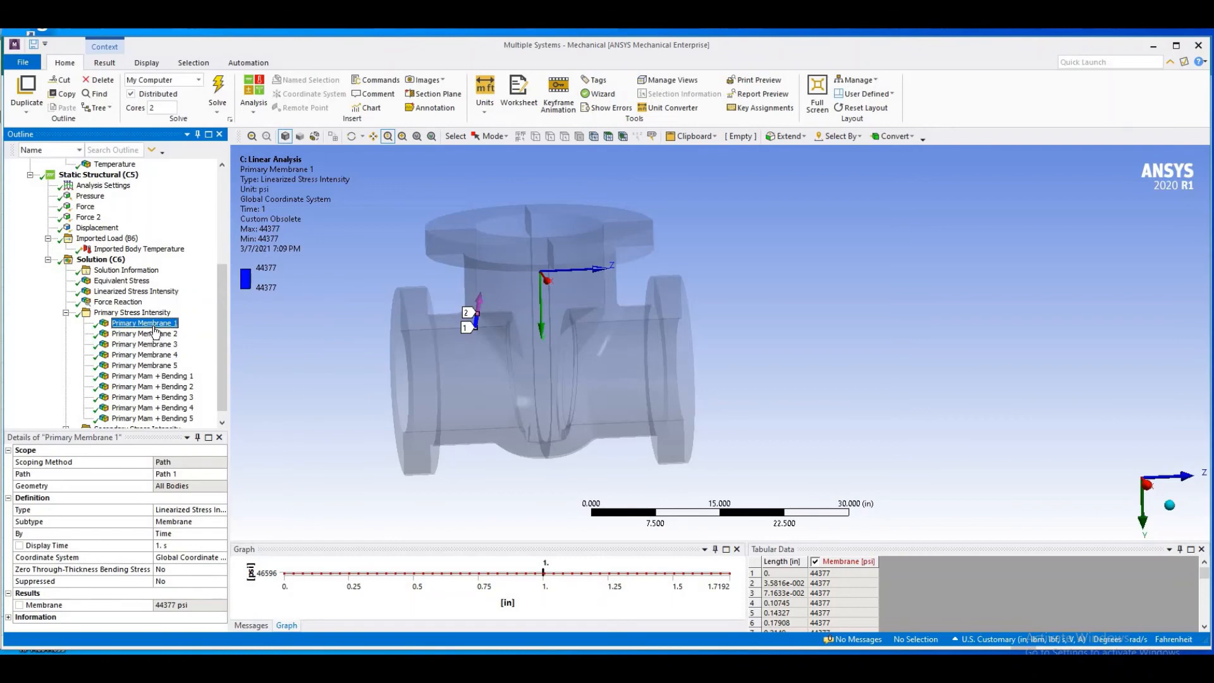
click(153, 334)
click(151, 344)
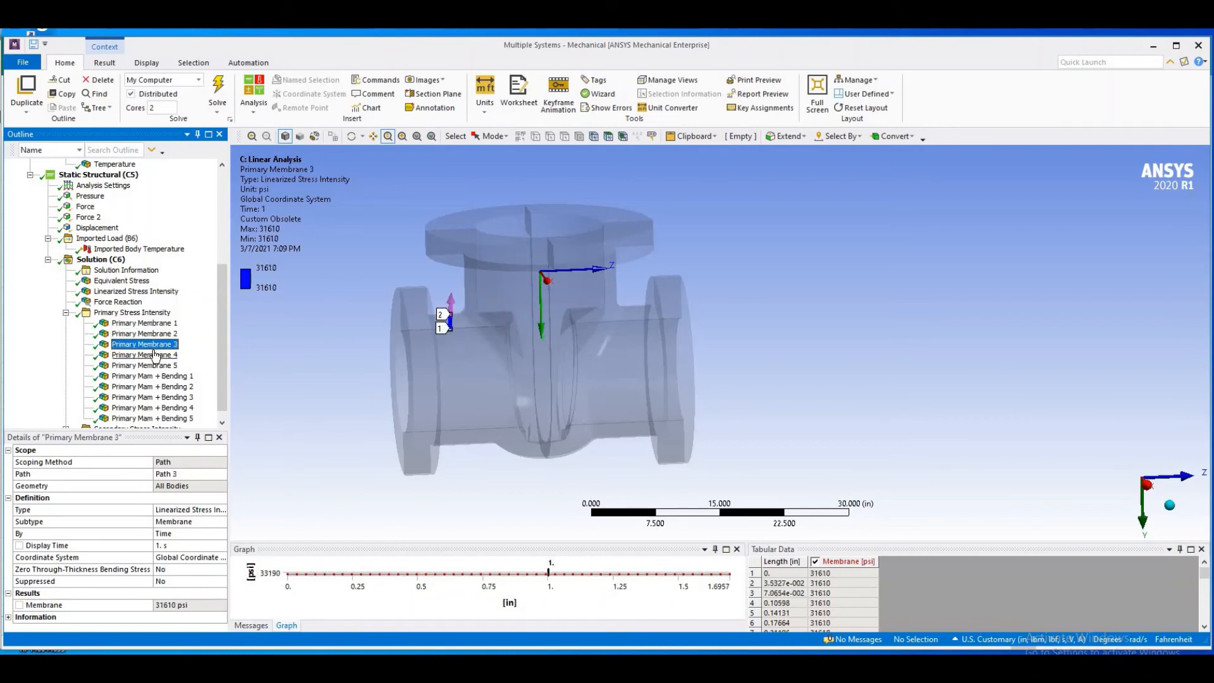
click(151, 354)
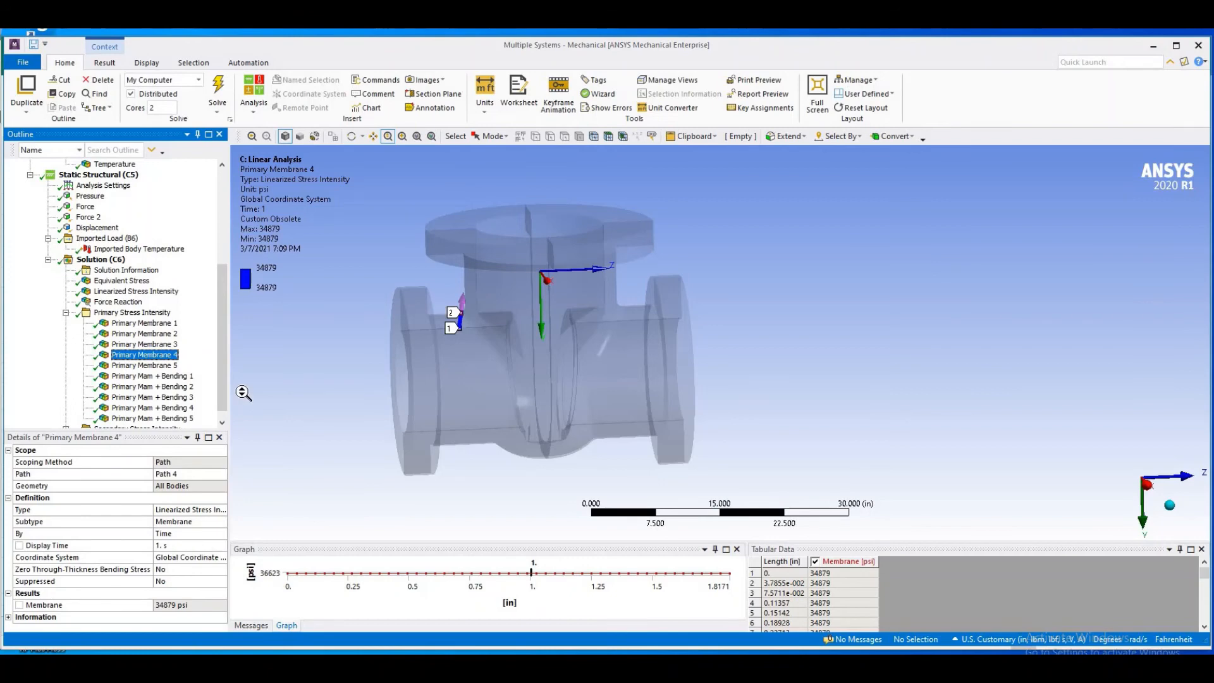
click(167, 377)
scroll(167, 380, down, 1)
click(65, 418)
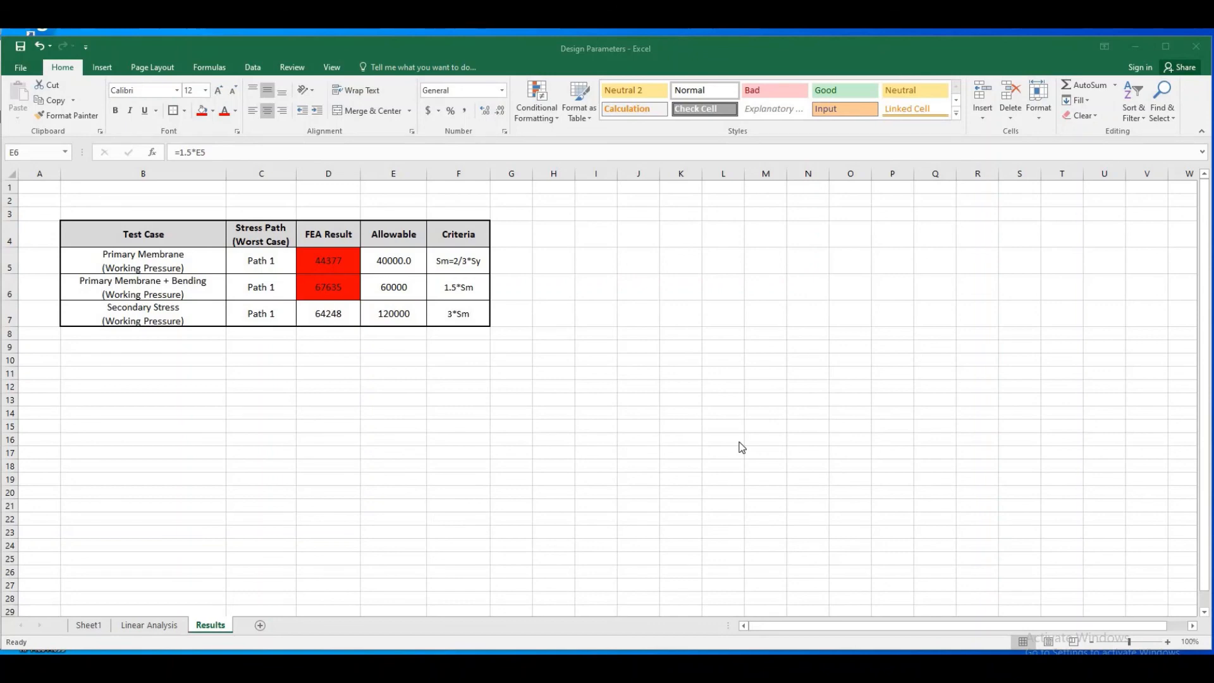
Step: In the Excel results sheet, review the allowable stress formulas and criteria for primary membrane, membrane plus bending and secondary stress
click(549, 280)
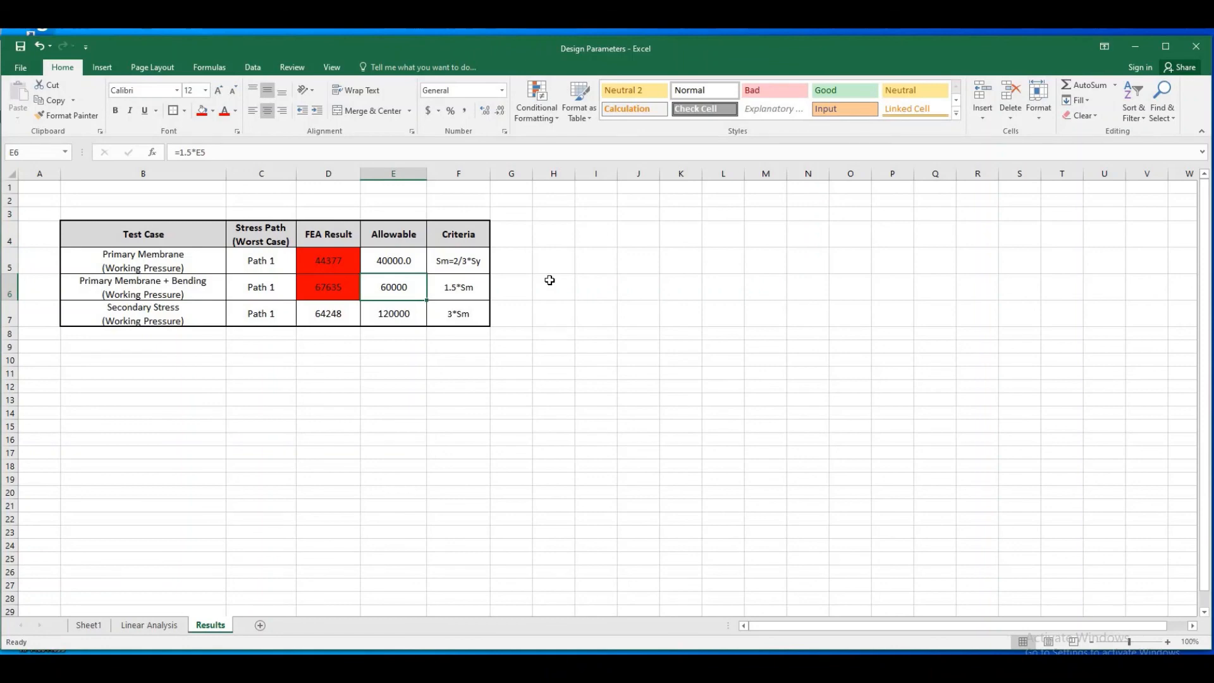
click(398, 263)
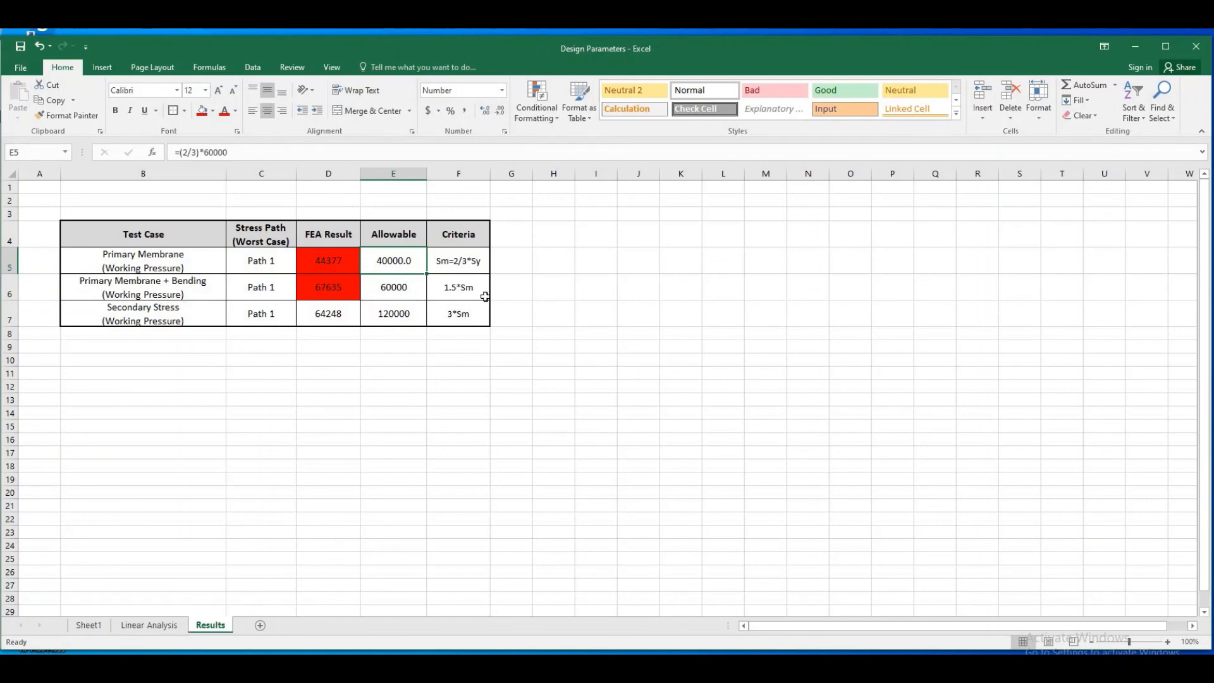
click(479, 296)
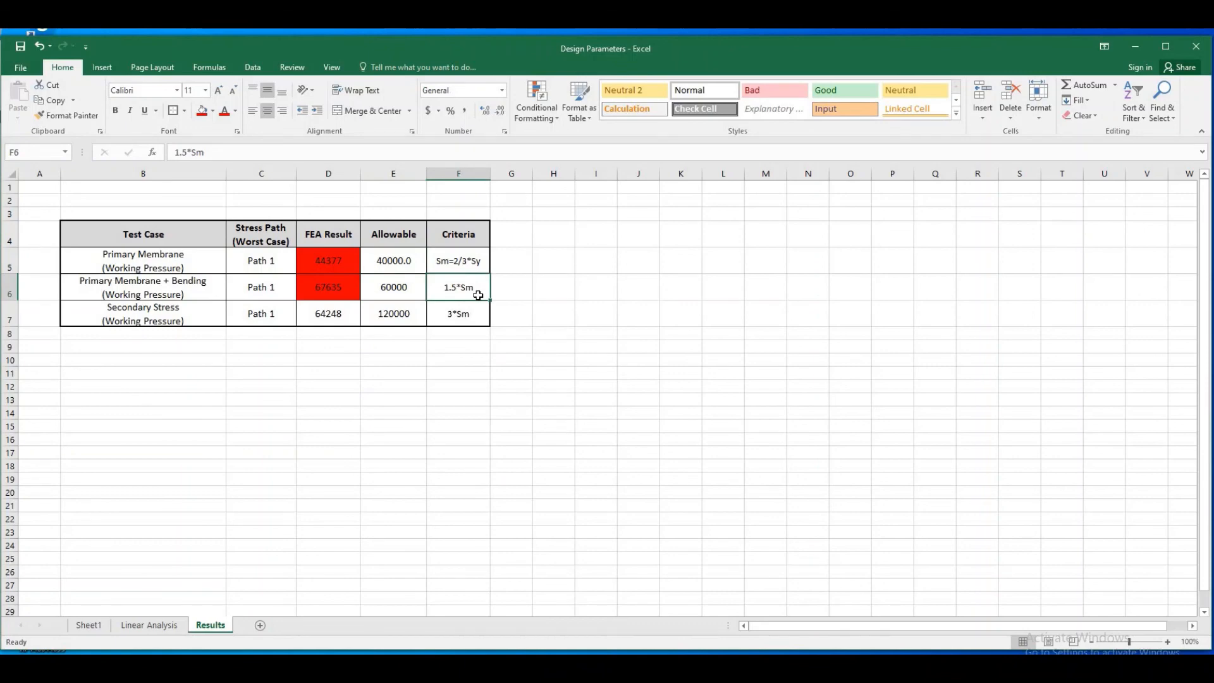
click(413, 292)
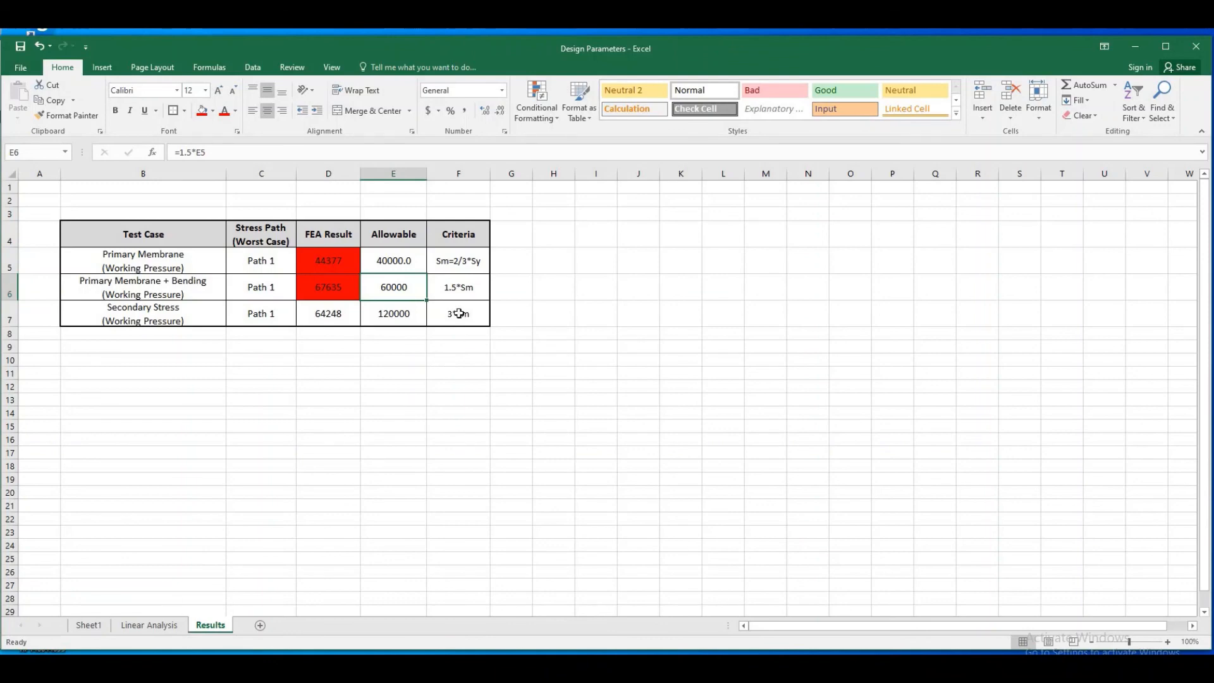
click(460, 313)
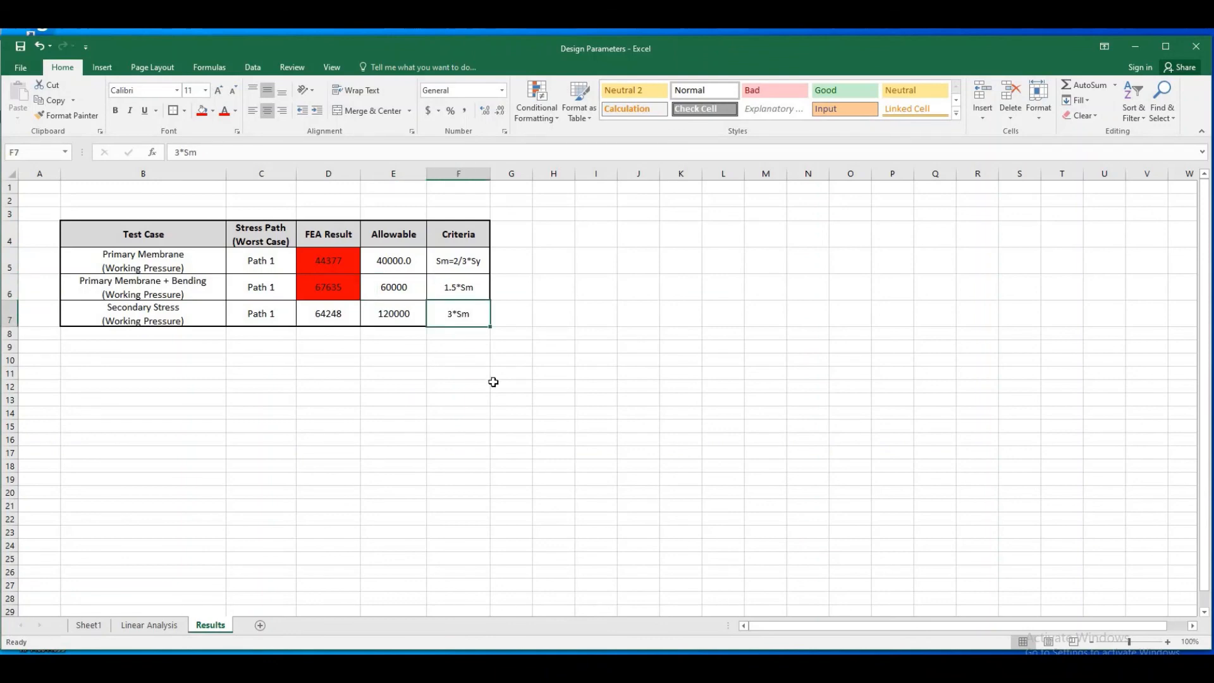
click(400, 316)
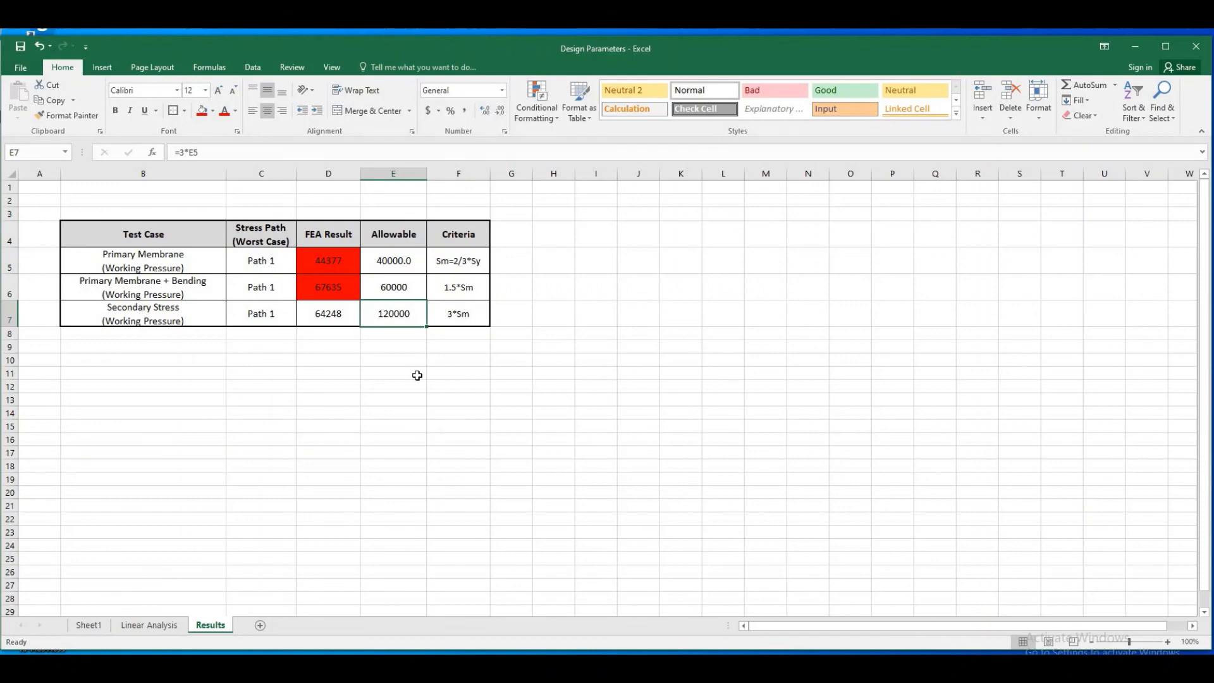